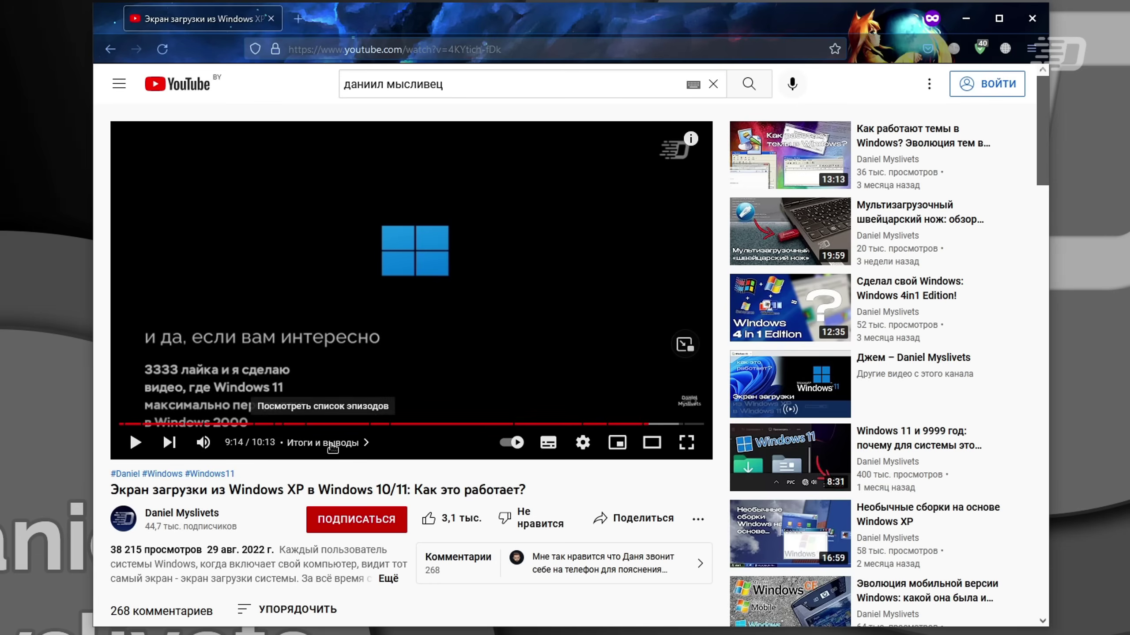
scroll(534, 443, "down", 6)
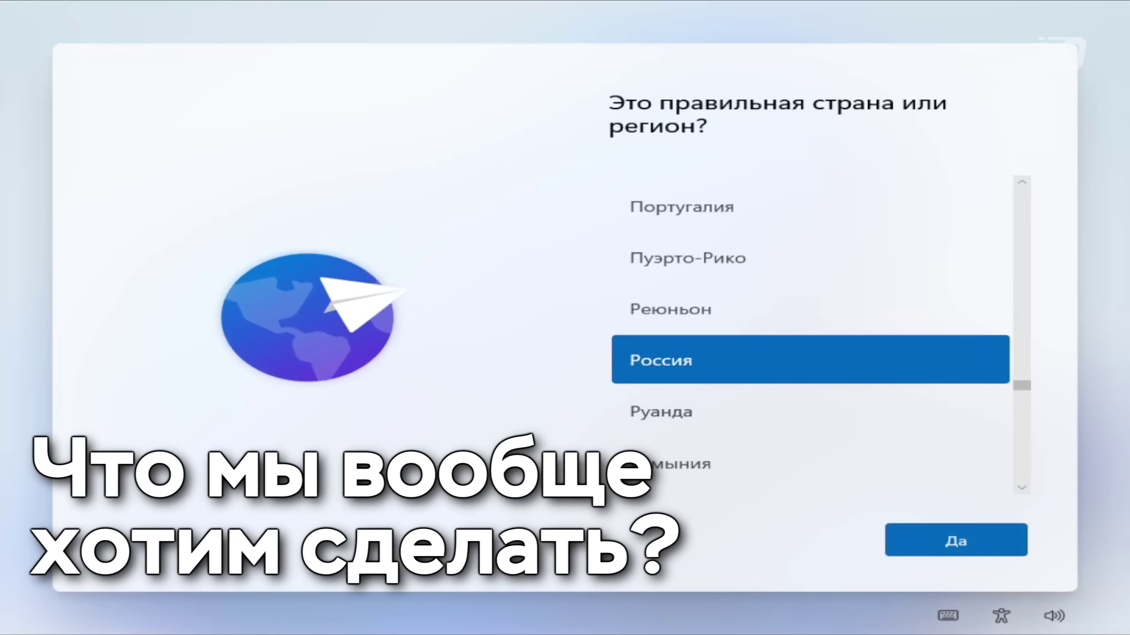
Step: Choose Армения as the country or region in the Windows setup and confirm it
scroll(997, 277, "up", 20)
scroll(803, 330, "down", 5)
left_click(902, 391)
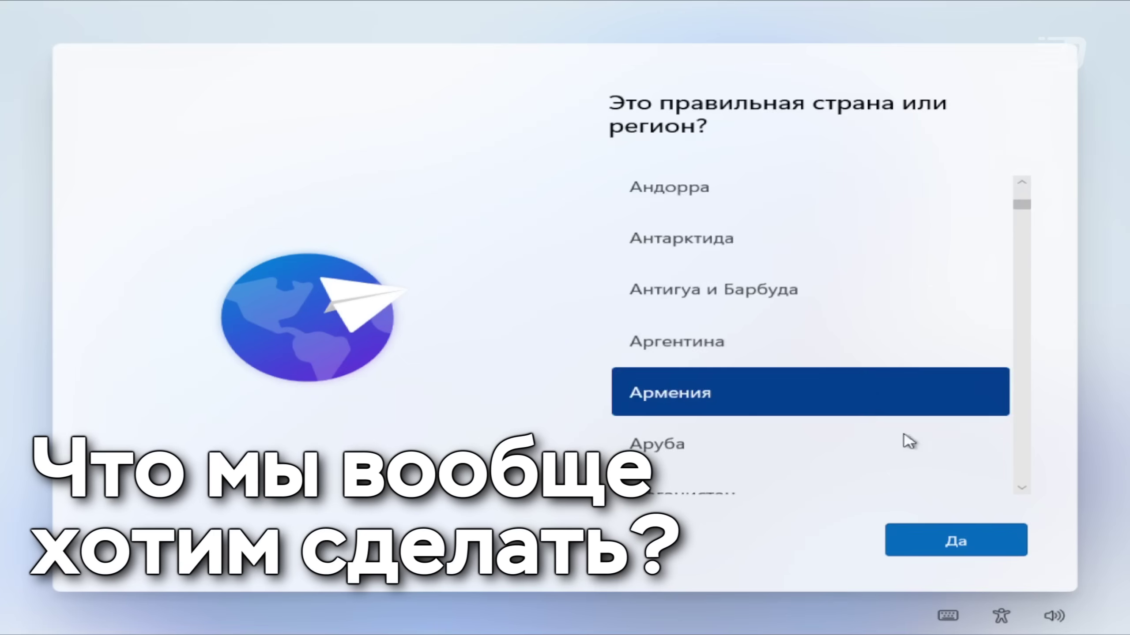
left_click(913, 530)
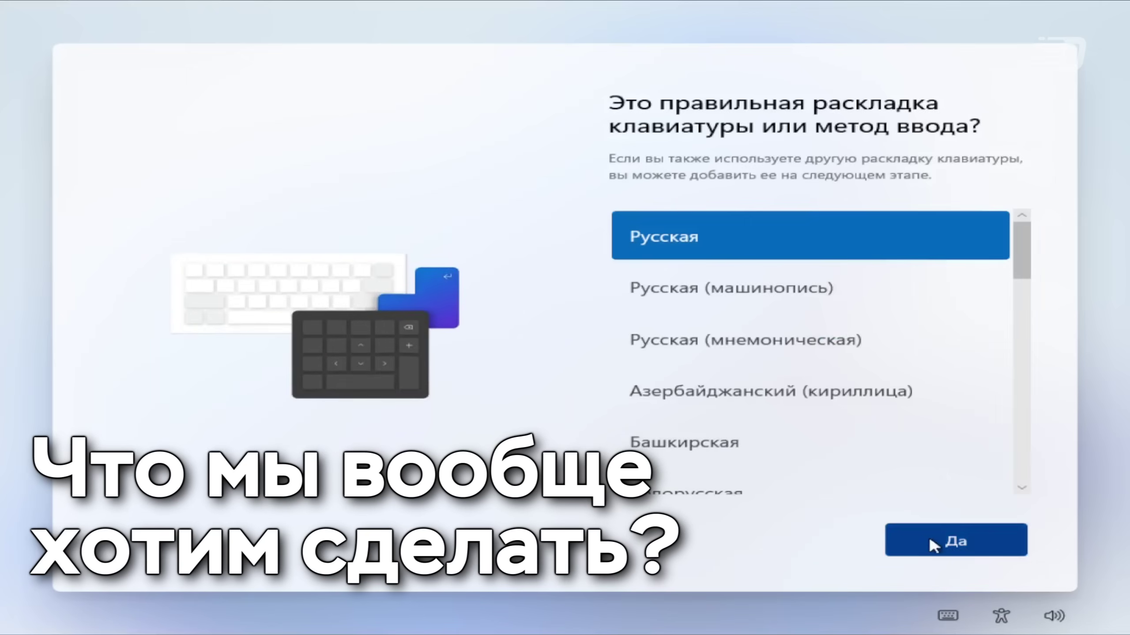
Step: Accept the Русская keyboard layout without a second one and continue the setup without an internet connection
left_click(916, 528)
left_click(905, 544)
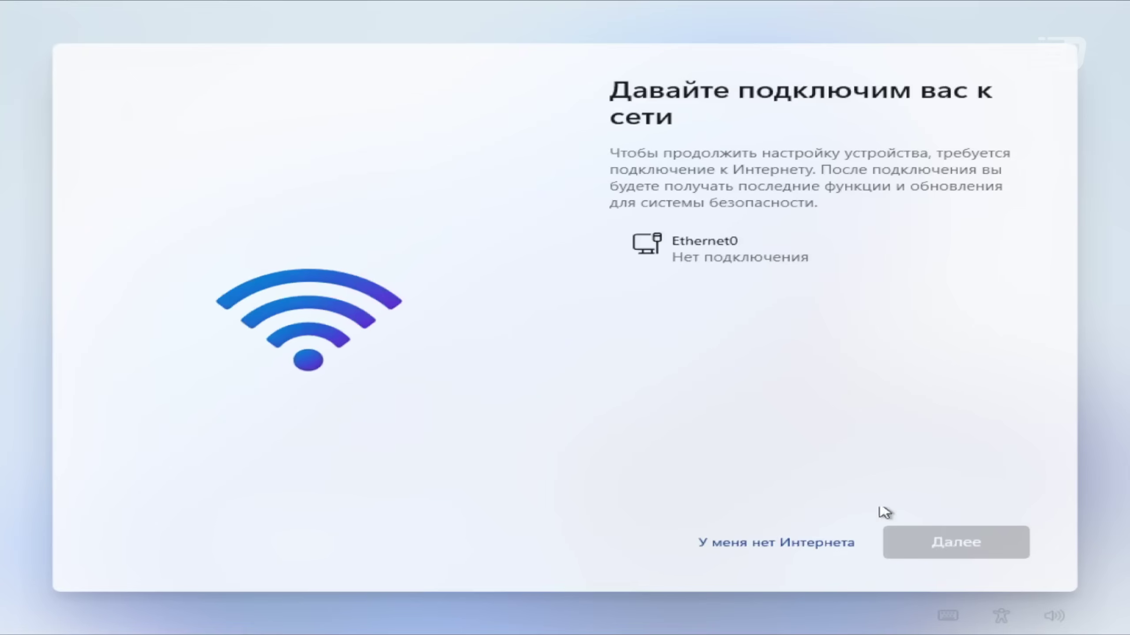
left_click(812, 548)
left_click(761, 542)
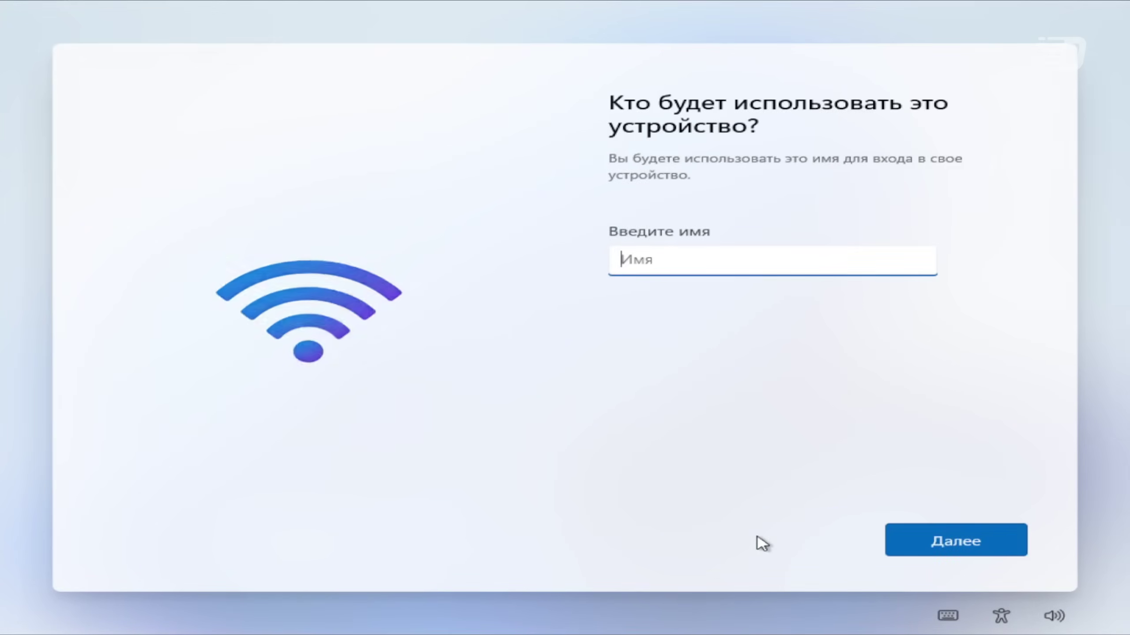
Step: Enter the local user's name in Latin letters for the device account and continue
type("Вфт")
key("BackSpace")
key("BackSpace")
key("BackSpace")
type("Daniel")
left_click(933, 548)
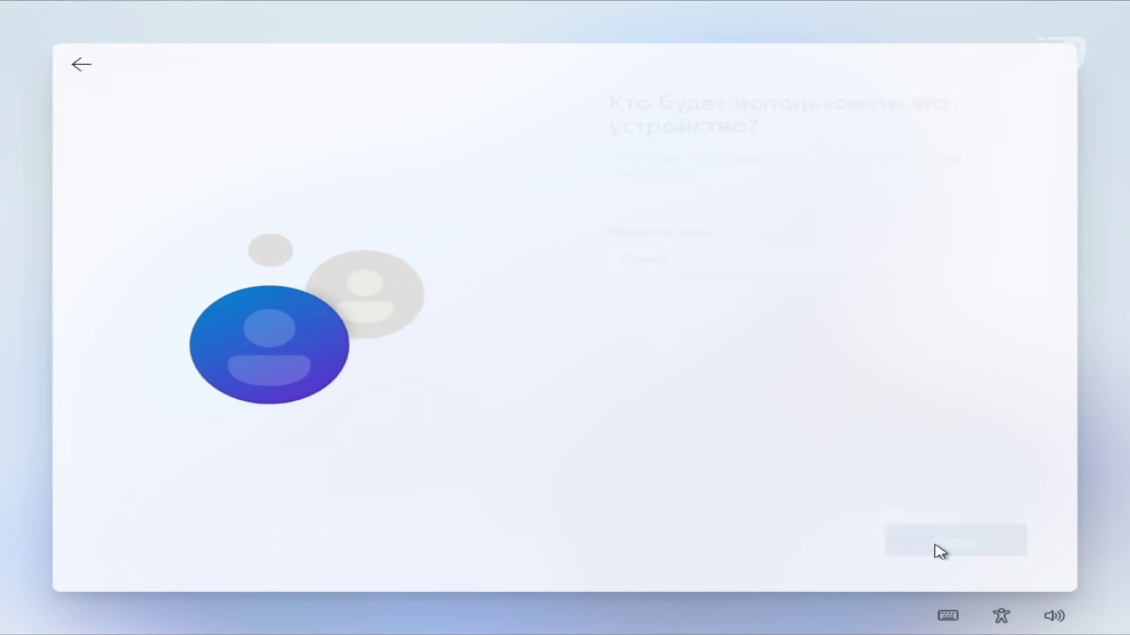
Step: Adjust the device's privacy options, view the details about them, and accept the settings
scroll(696, 425, "down", 10)
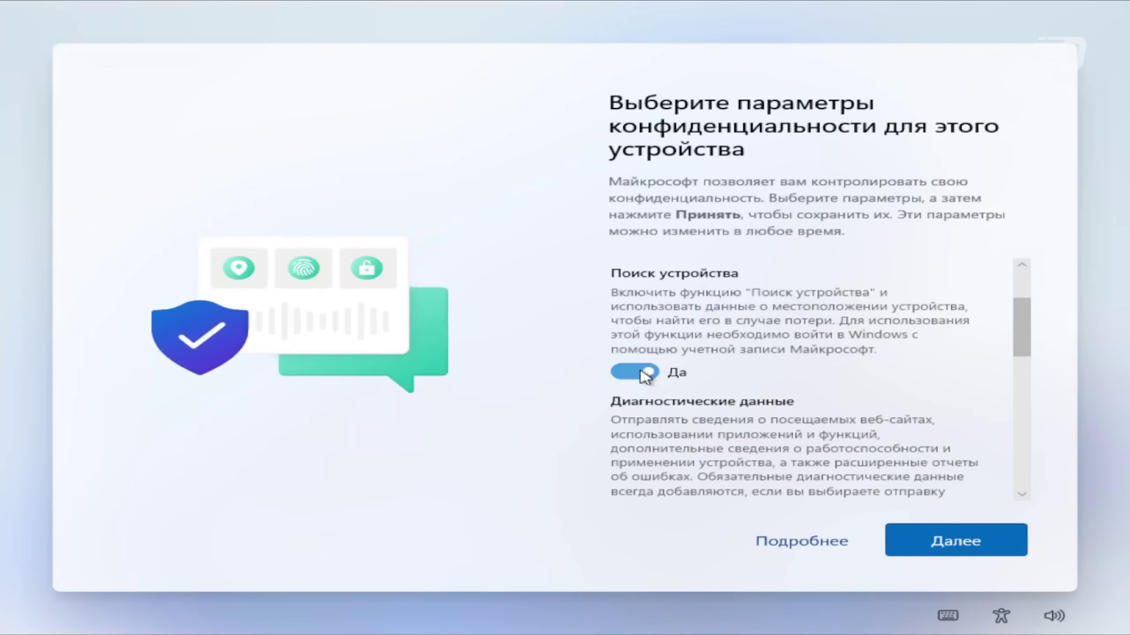
left_click(637, 447)
scroll(788, 424, "down", 3)
left_click(845, 542)
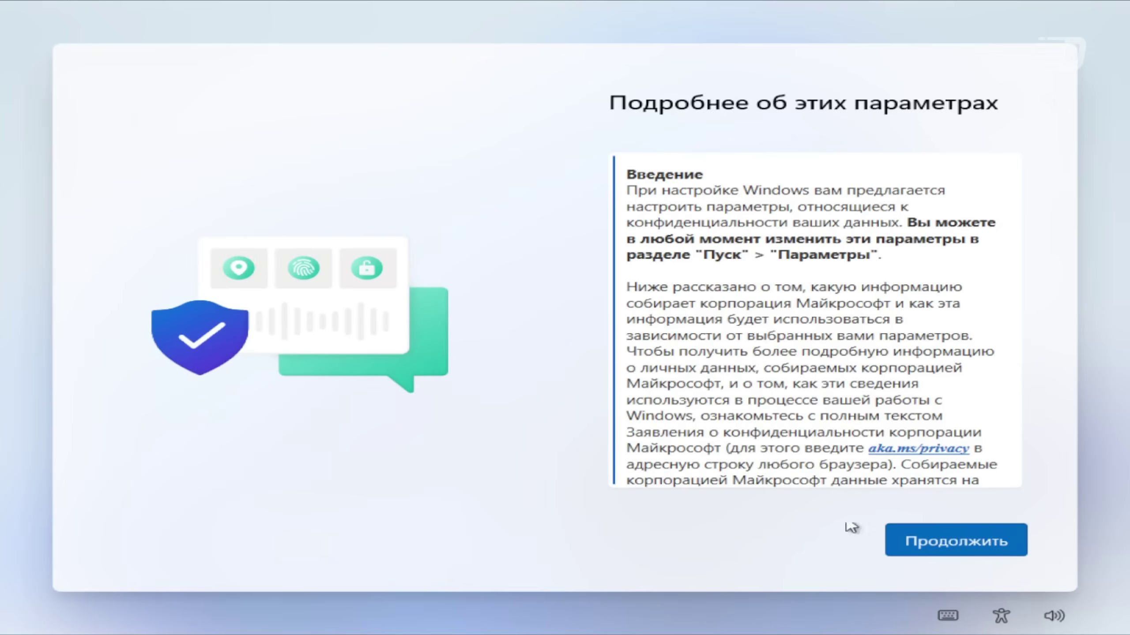
scroll(850, 467, "down", 10)
left_click(969, 539)
left_click(971, 539)
left_click(948, 536)
left_click(952, 539)
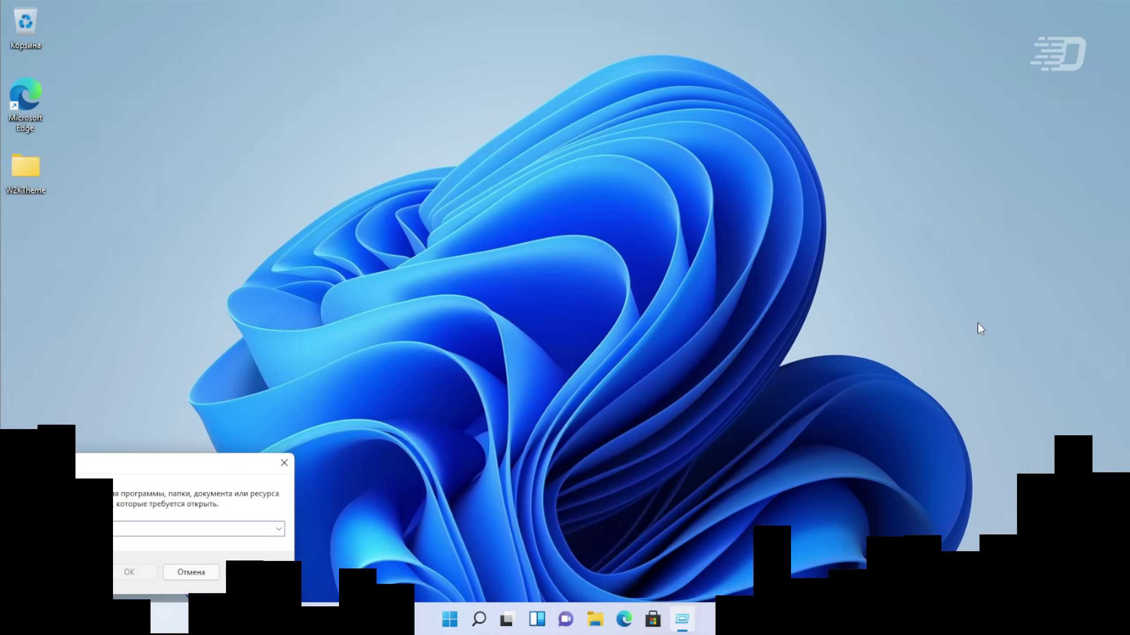
Step: Open the system properties with sysdm.cpl and enable system protection for drive C: with maximum usage of 3%
type("sysdm.cpl")
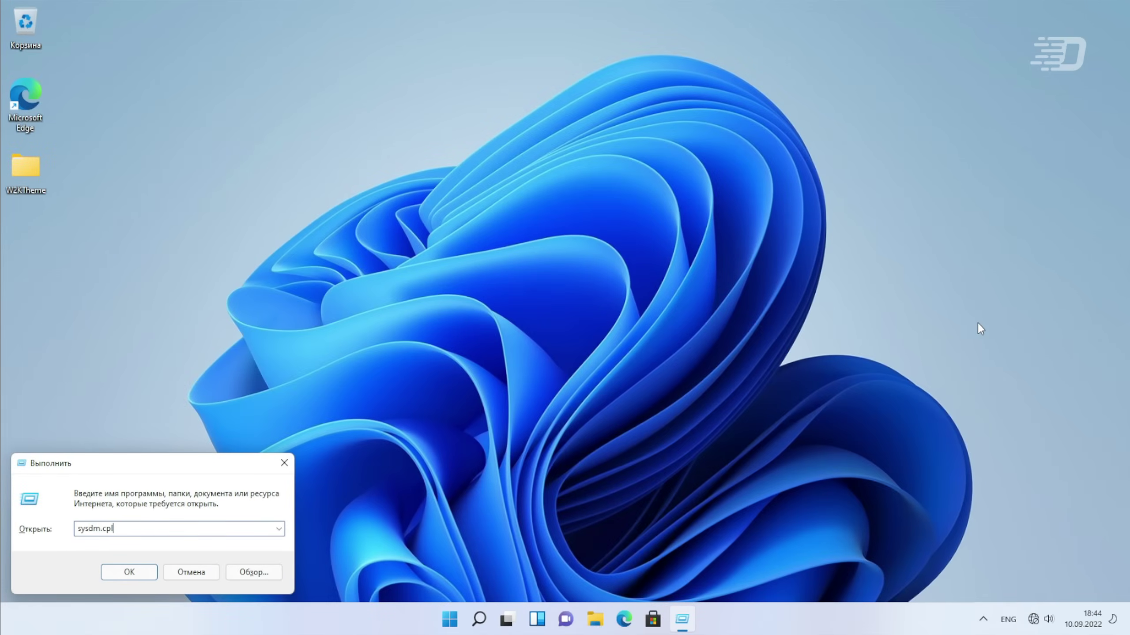
key("Return")
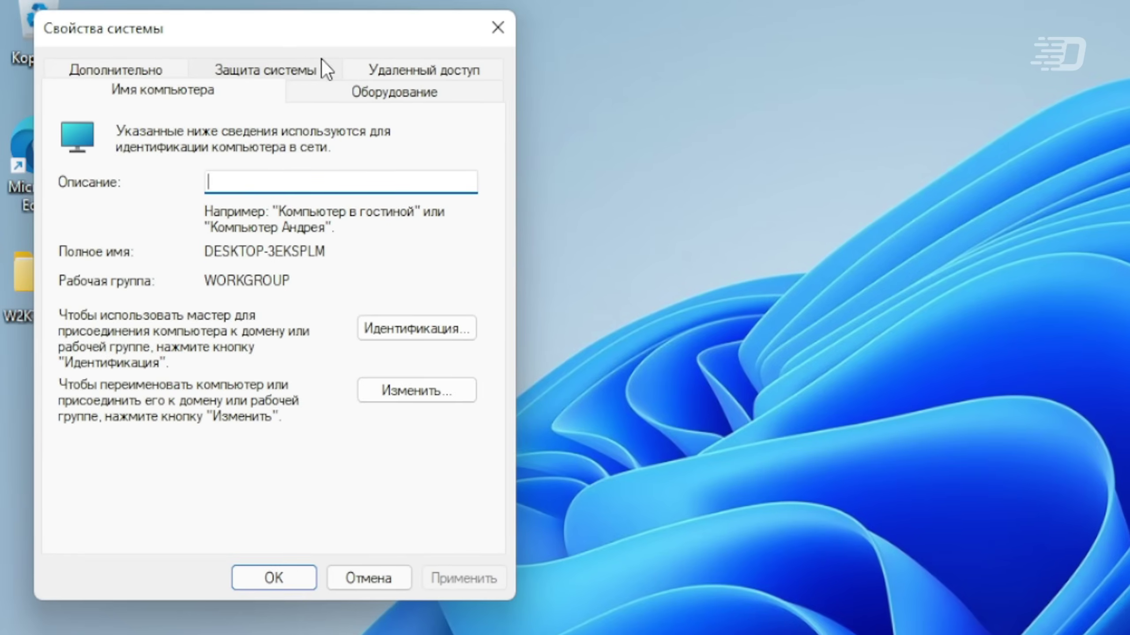
left_click(184, 25)
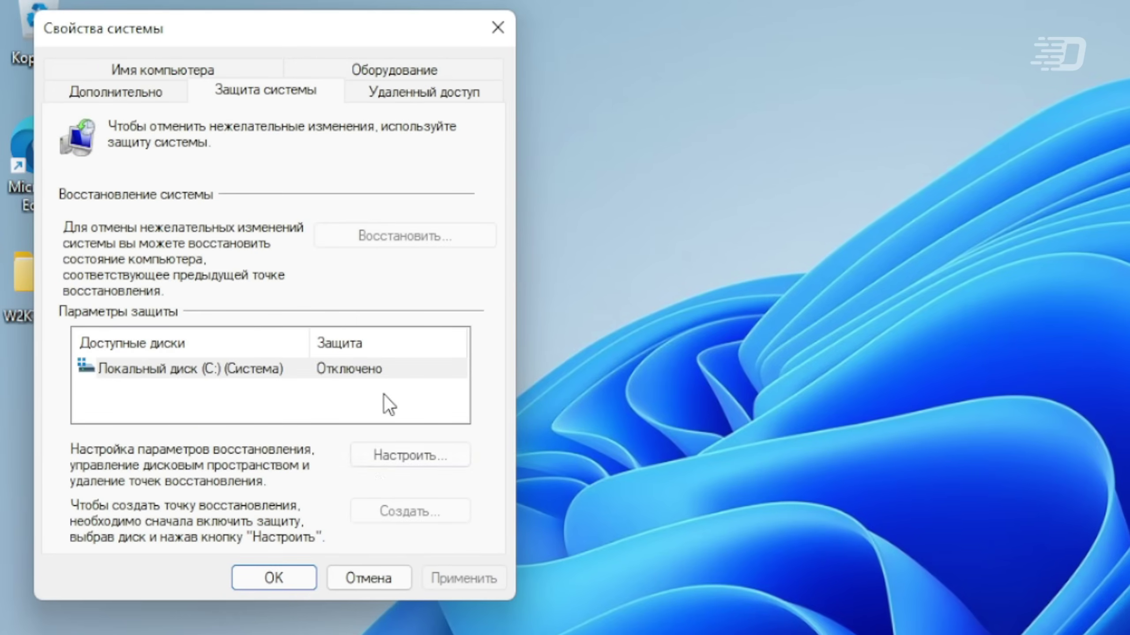
left_click(402, 455)
left_click_drag(285, 455, 251, 453)
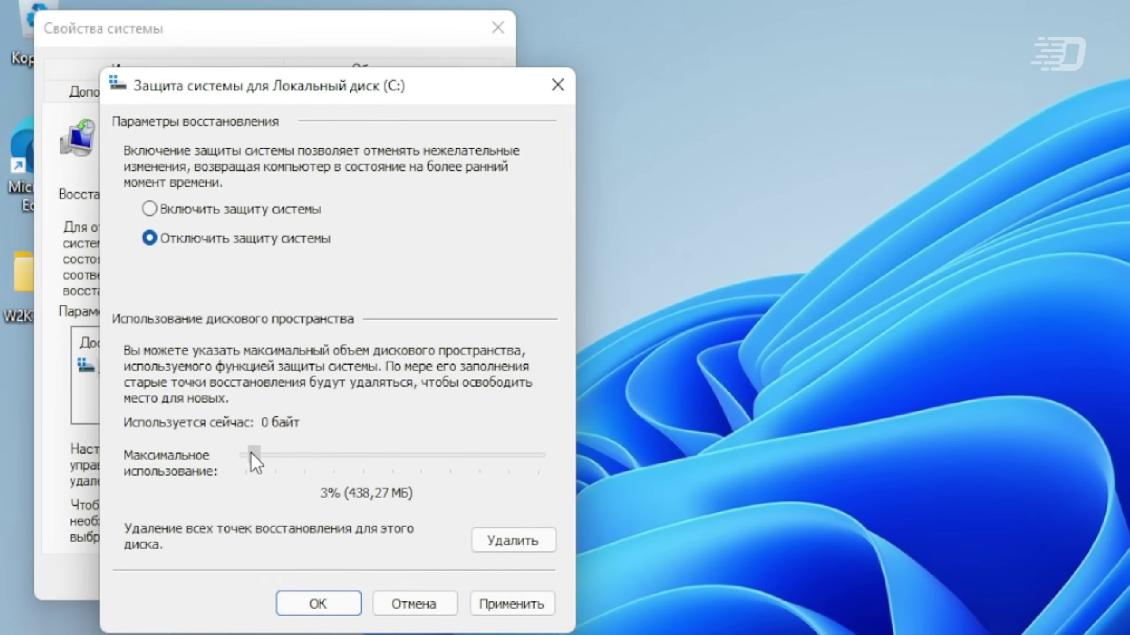
left_click(216, 218)
left_click(317, 603)
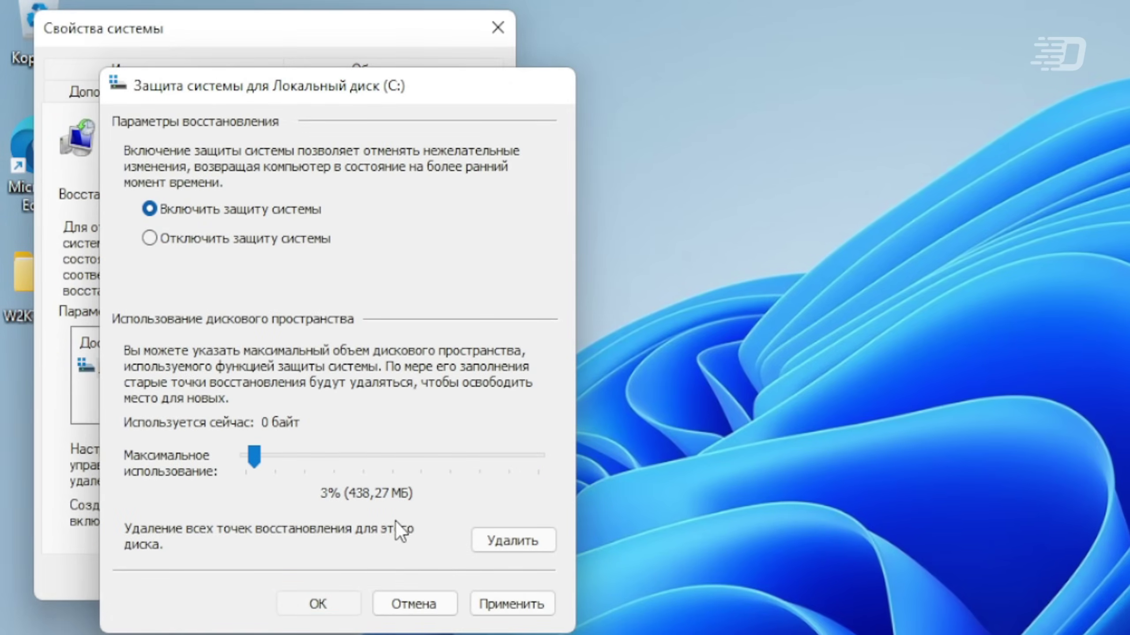
Step: Create a system restore point described as 10.09.2022 and approve the administrator permission request
left_click(396, 516)
type("10.09.2022")
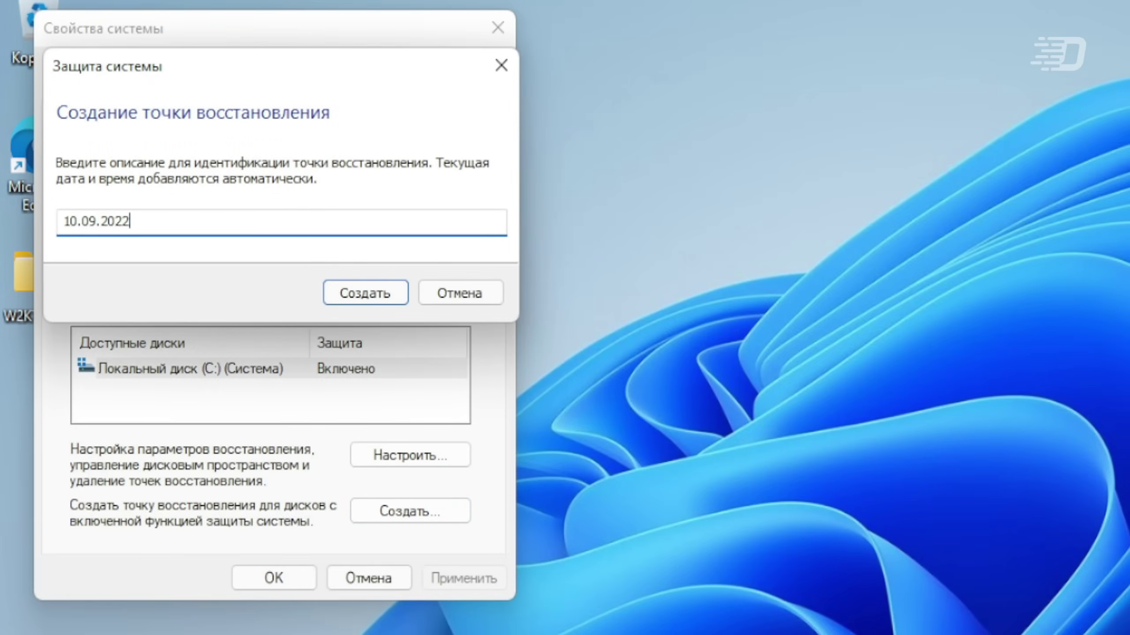
key("Return")
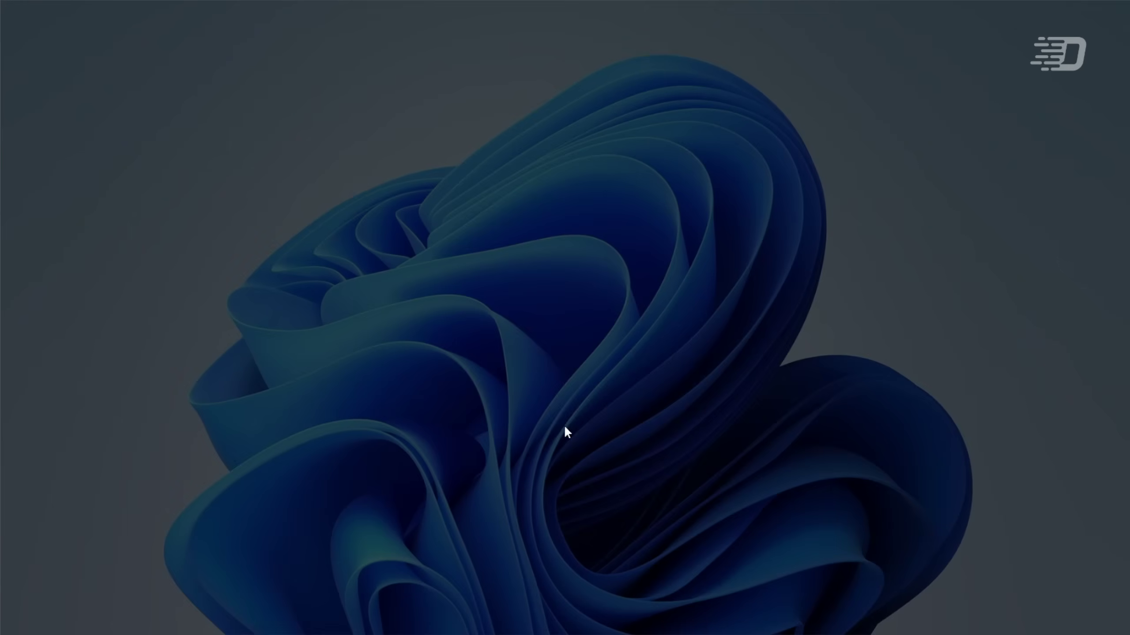
left_click(492, 424)
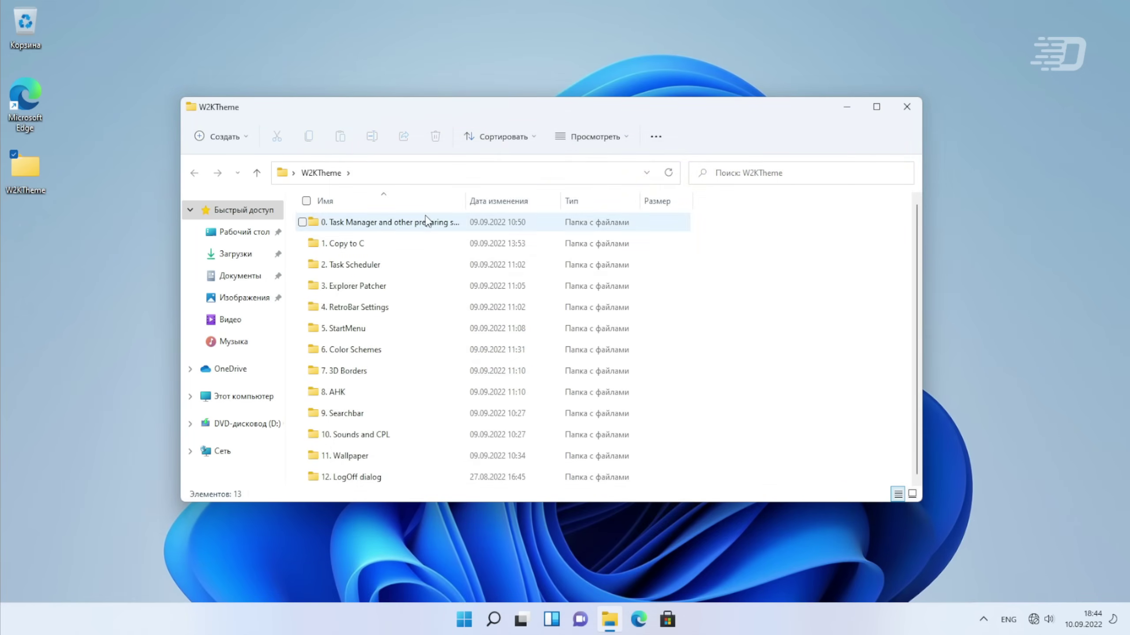
Step: Install Classic Task Manager+msconfig from W2KTheme's "0. Task Manager and other preparing stuff" folder with administrator rights, keeping the wizard's defaults
left_click(418, 224)
double_click(418, 224)
left_click(365, 228)
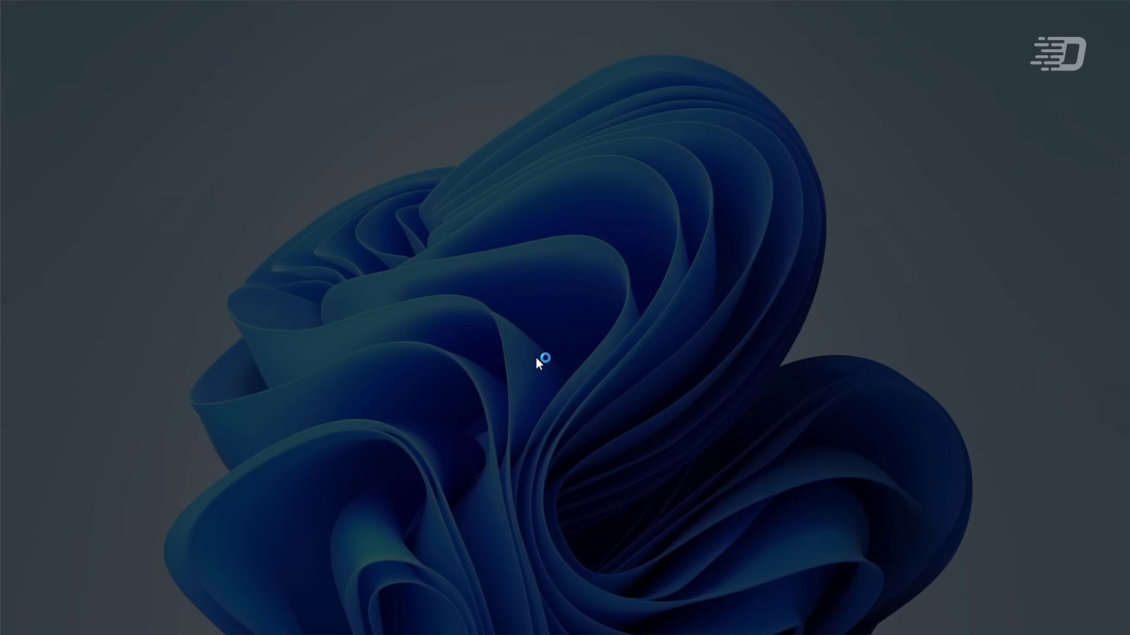
left_click(496, 423)
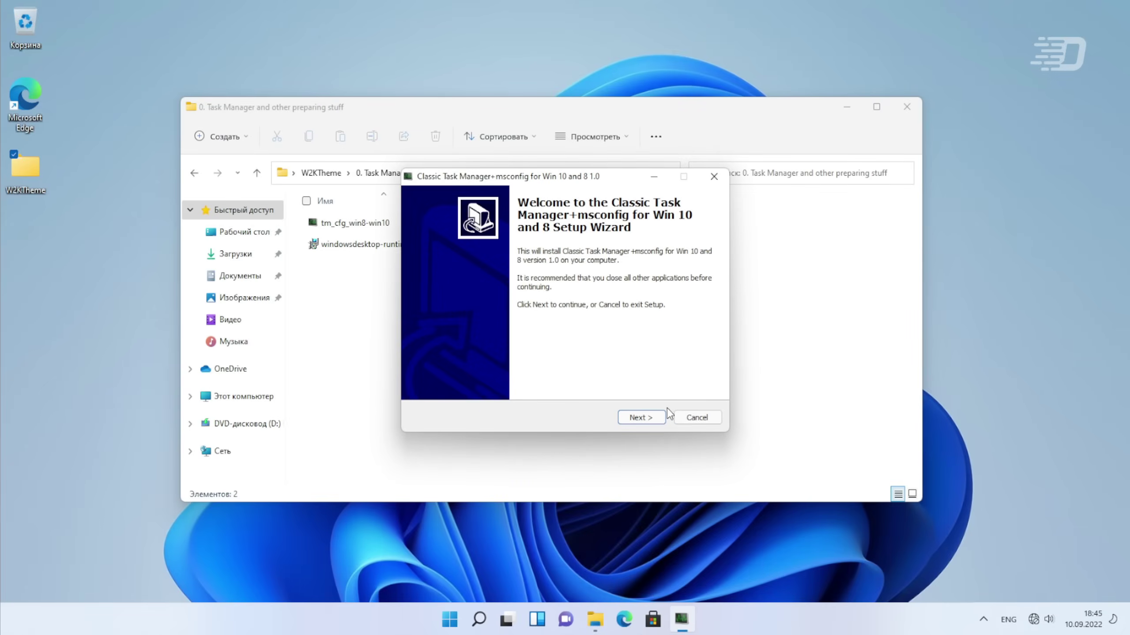
left_click(661, 417)
left_click(660, 418)
left_click(660, 419)
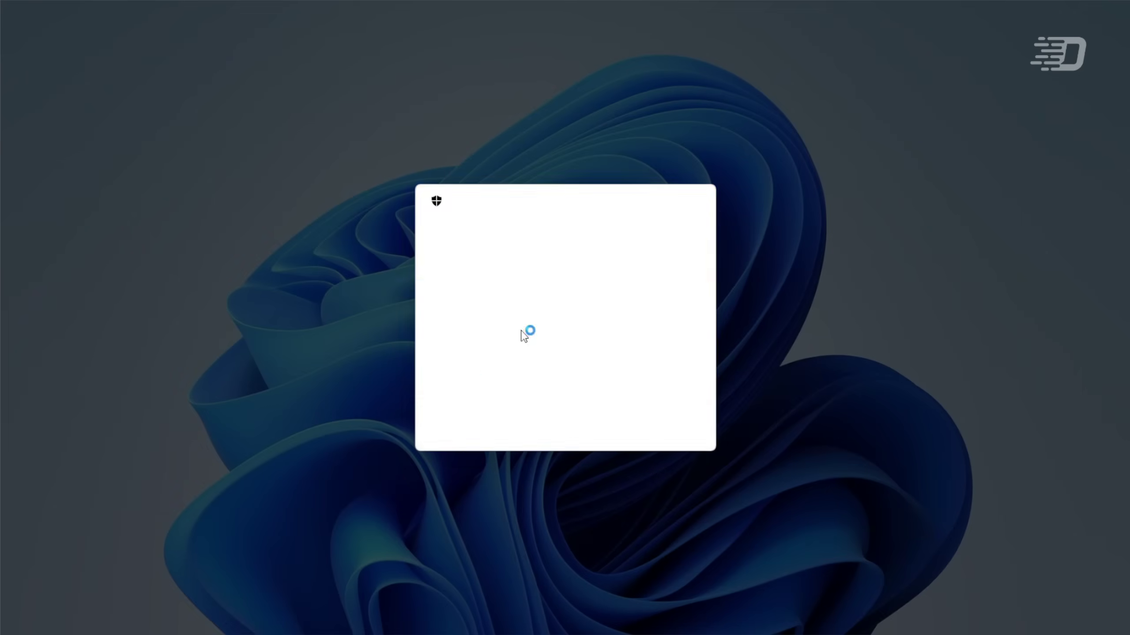
Step: Run dfControl from the dControl folder with administrator rights, and close both open folder windows
left_click(496, 425)
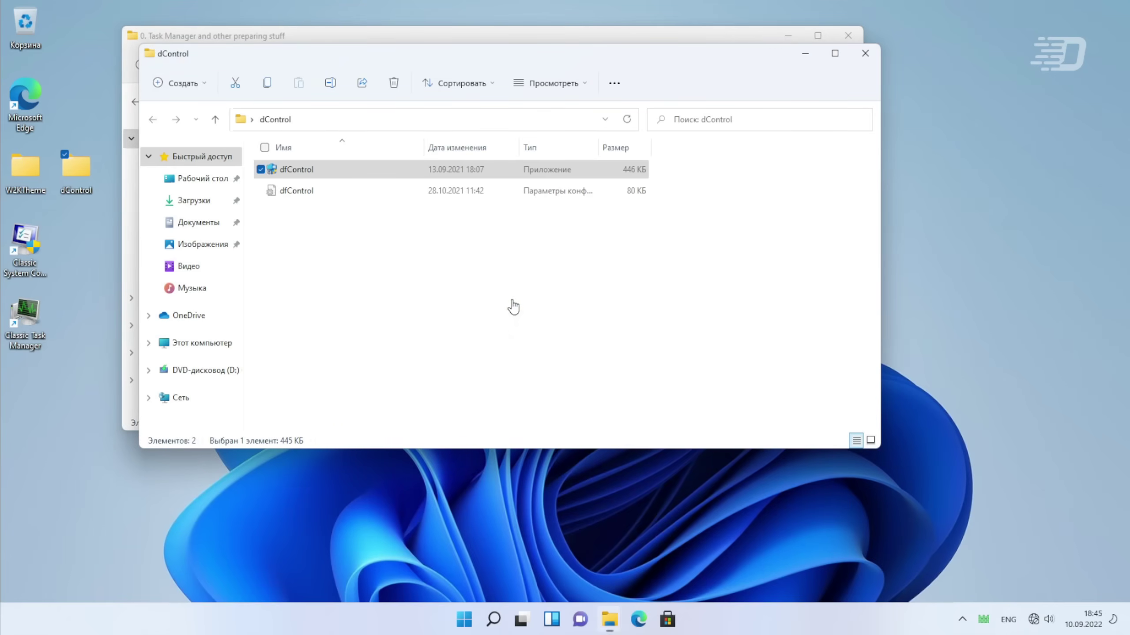
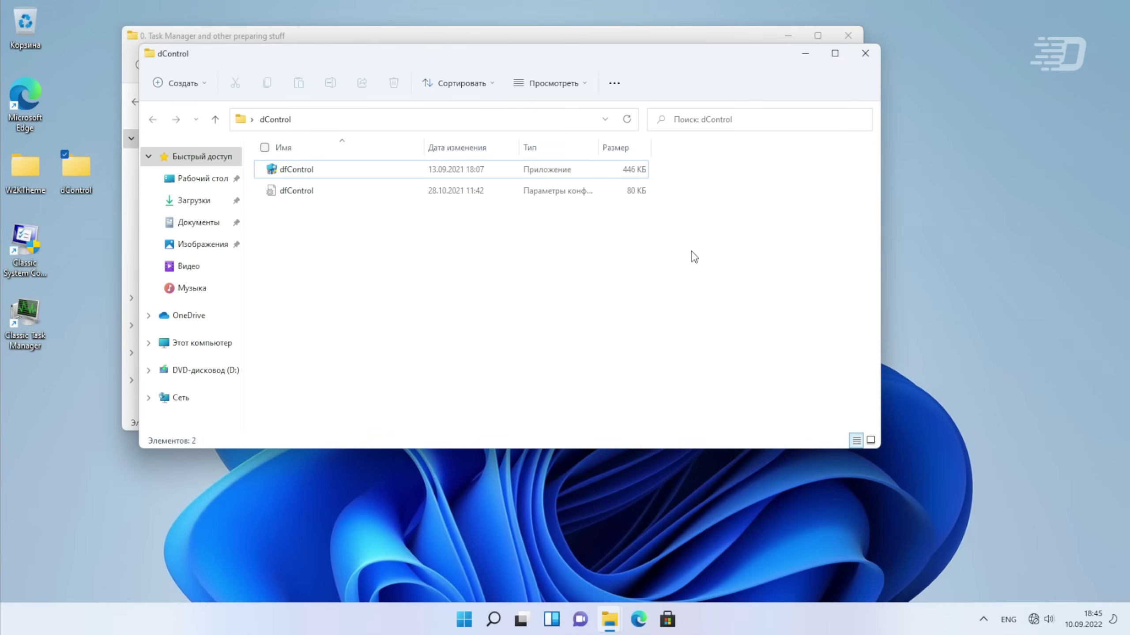
left_click(864, 53)
left_click(849, 36)
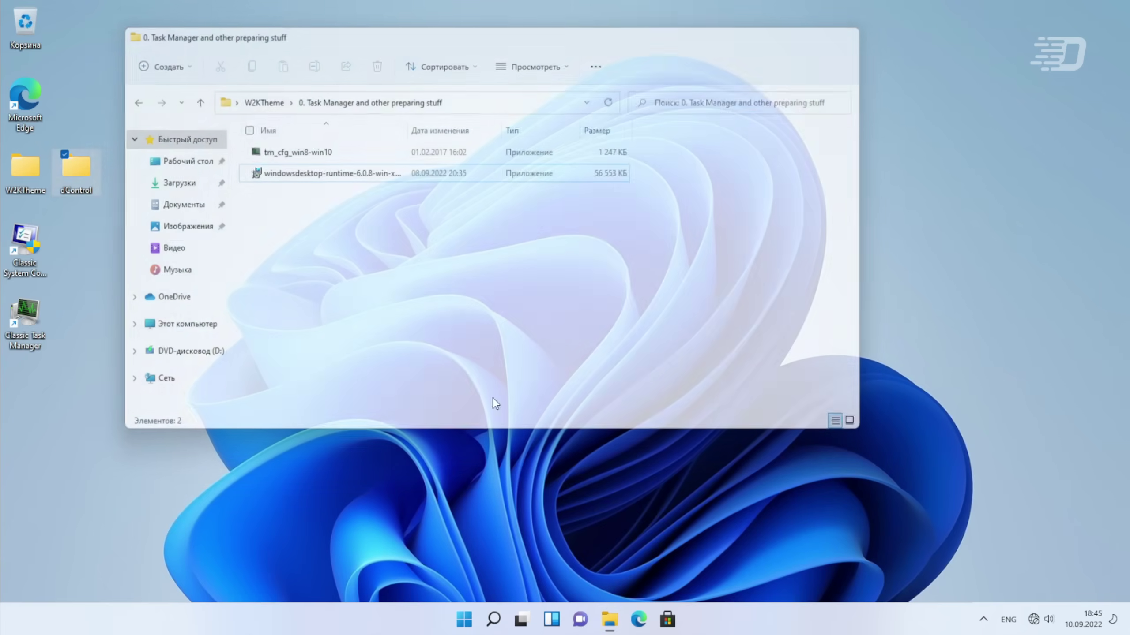
Step: Restart the computer
left_click(464, 618)
left_click(726, 572)
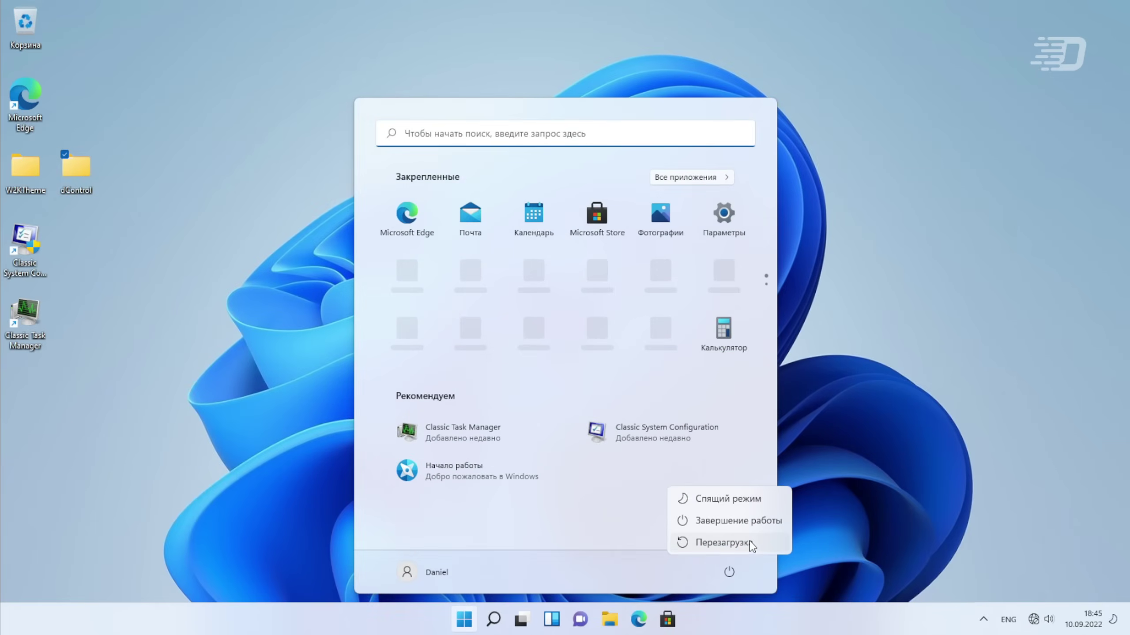
left_click(750, 544)
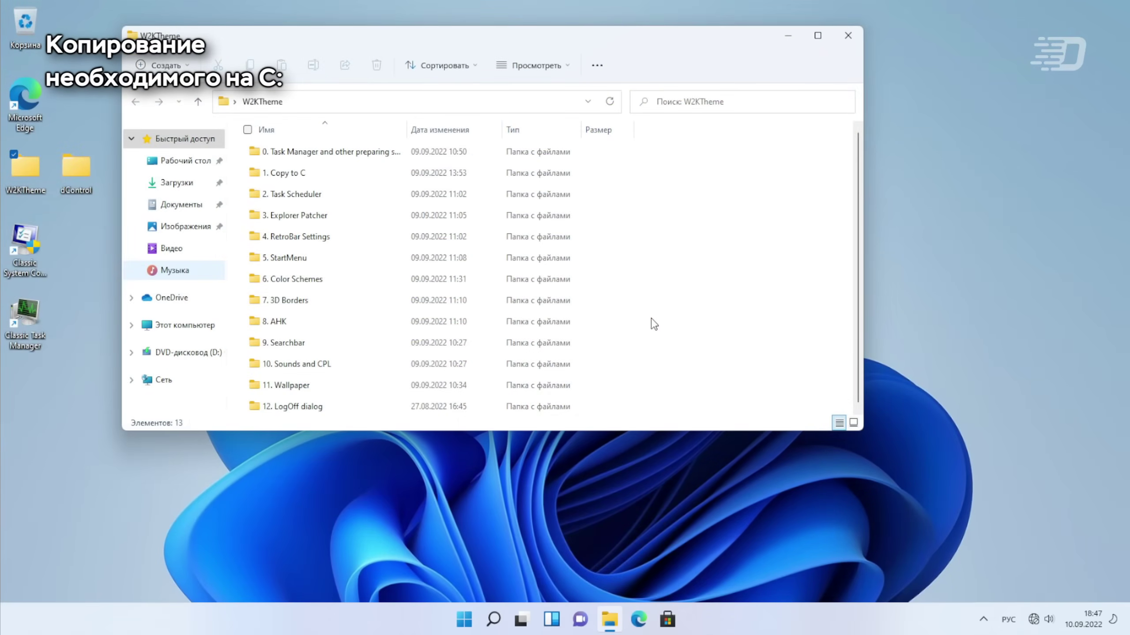
Step: Copy all the files and folders inside W2KTheme's "1. Copy to C" folder
double_click(319, 177)
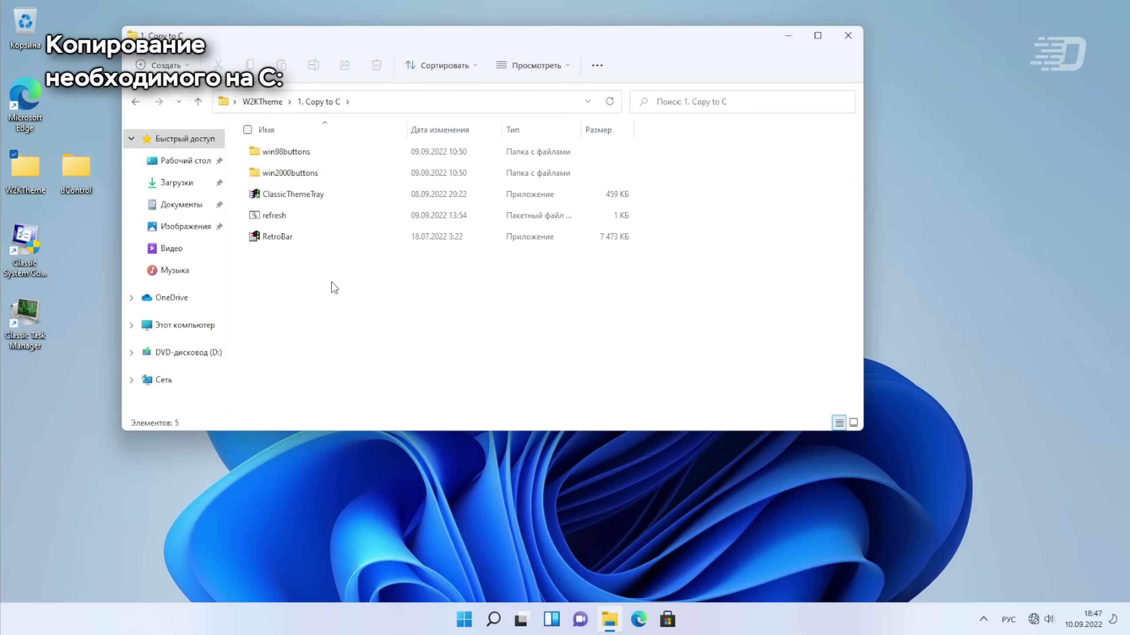
left_click_drag(334, 288, 283, 148)
right_click(283, 149)
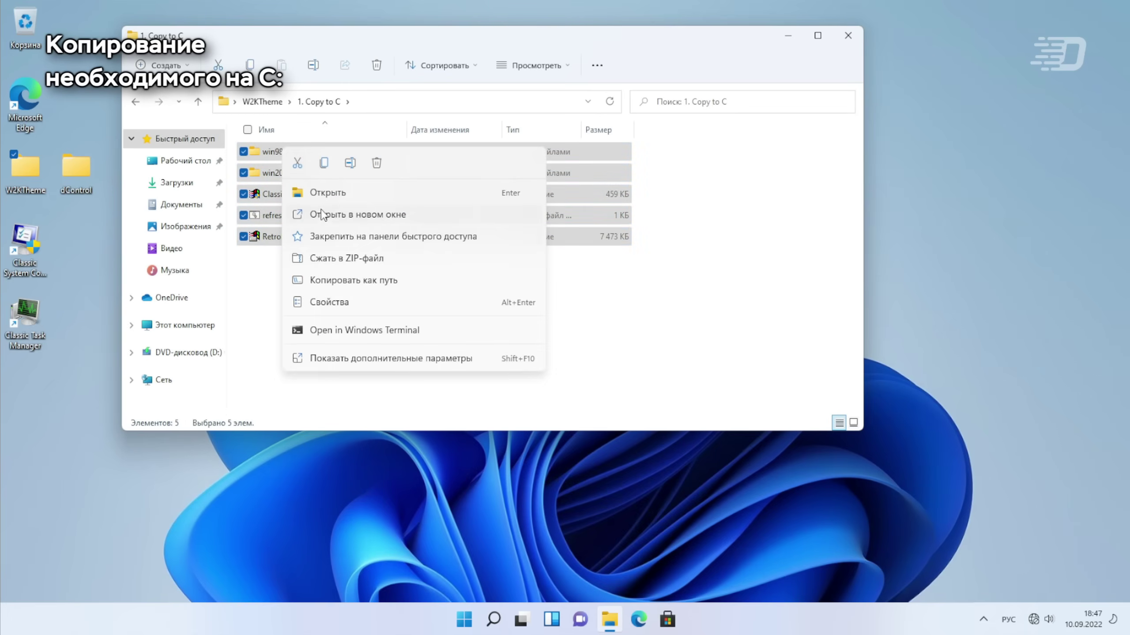
left_click(326, 163)
Step: Create a new folder named Classic in the root of local disk C:
left_click(211, 323)
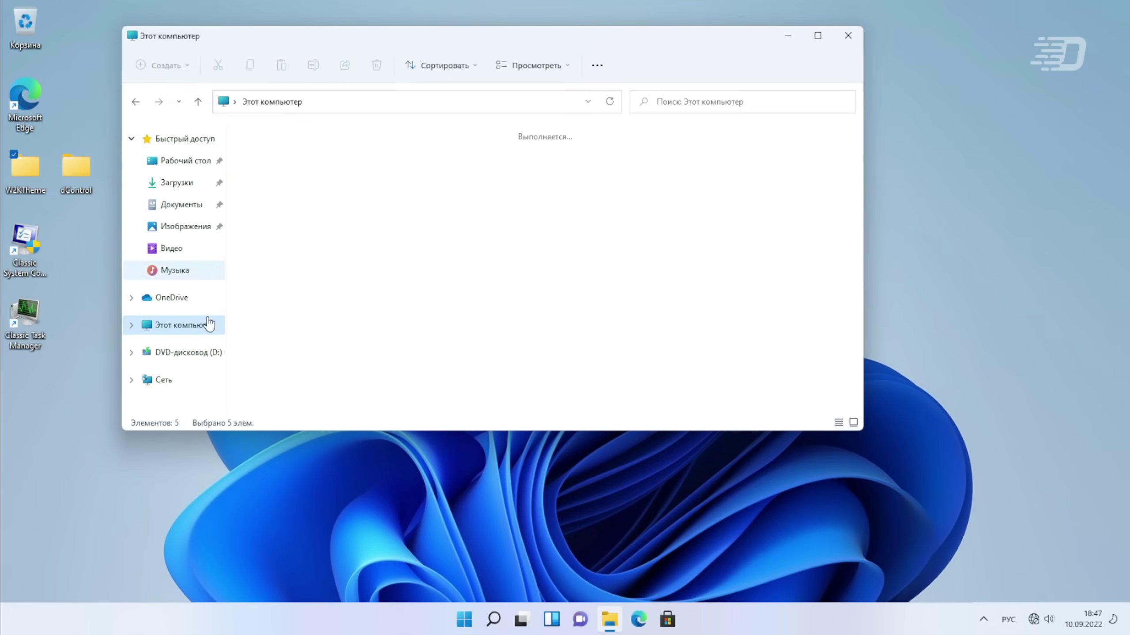
double_click(267, 242)
right_click(321, 285)
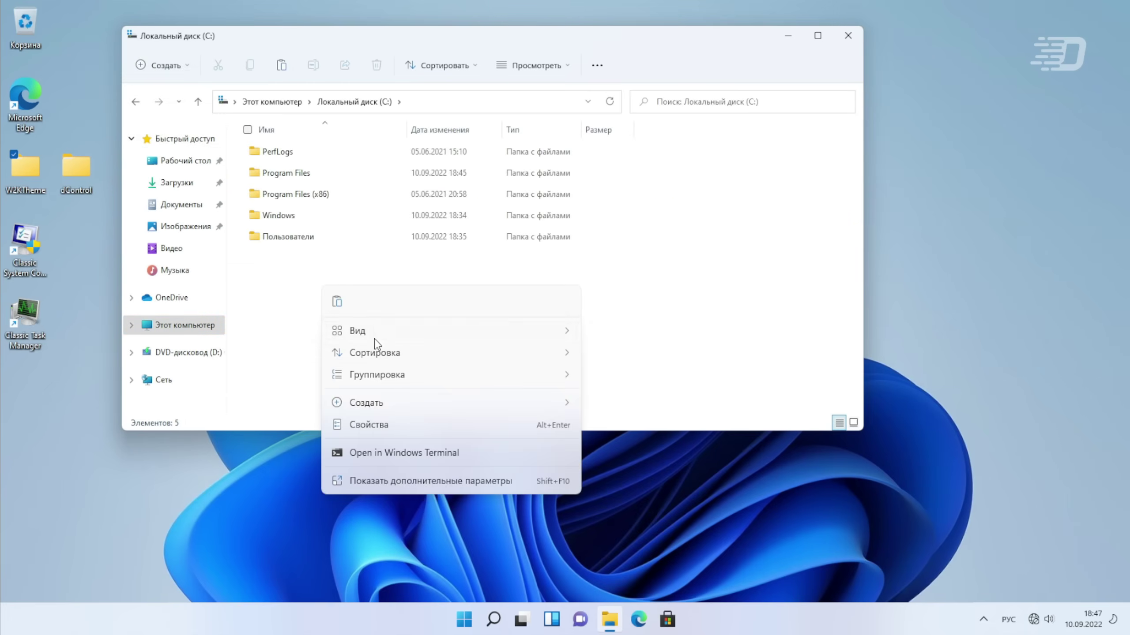
mouse_move(422, 403)
left_click(623, 406)
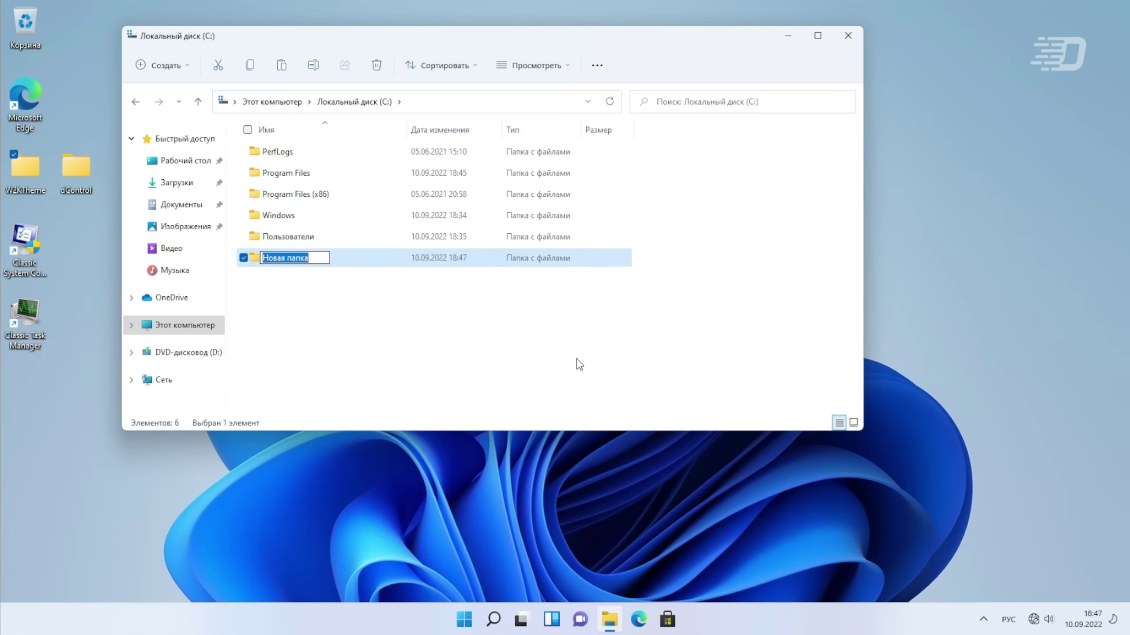
key("alt+shift")
type("Classi")
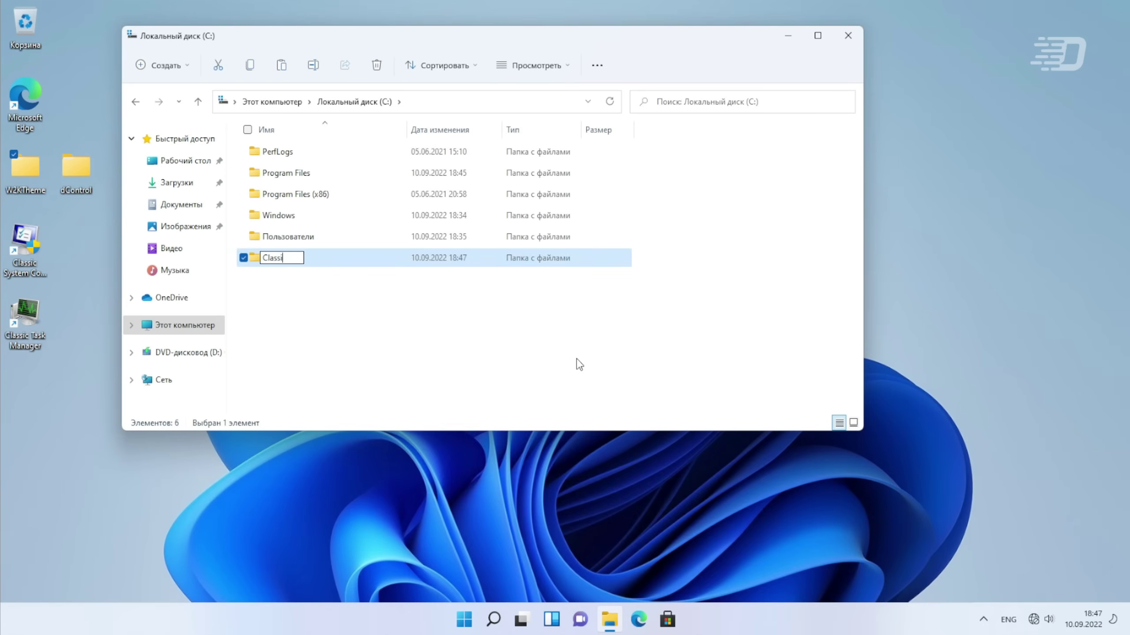
type("c")
key("Return")
Step: Paste the copied items into the Classic folder on drive C: and return to the W2KTheme folder
key("Return")
key("ctrl+v")
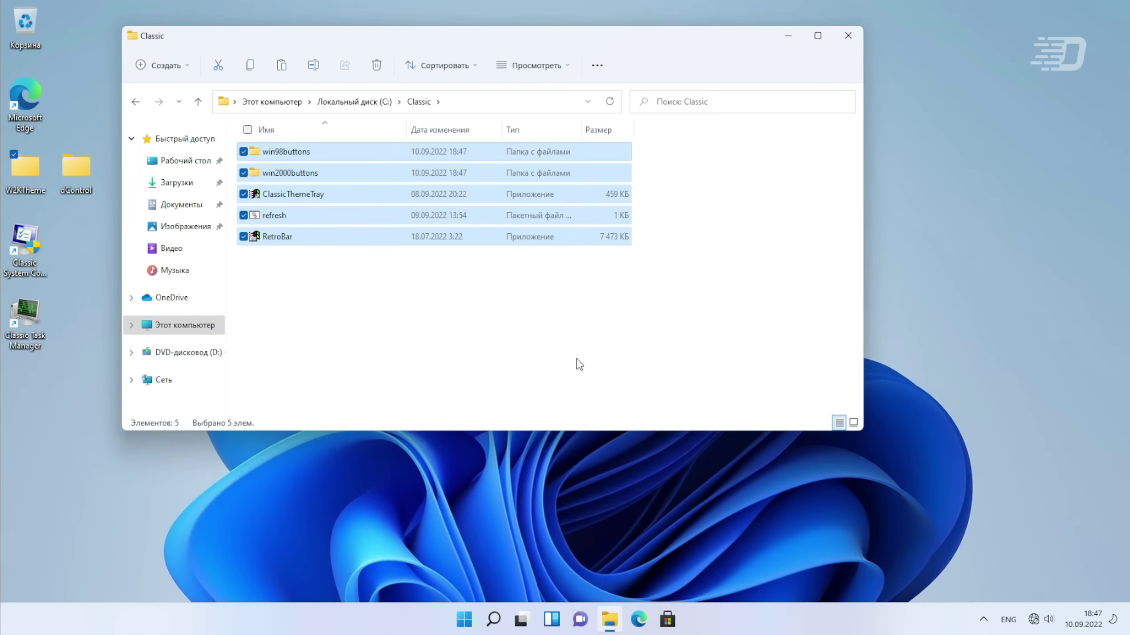
left_click(579, 364)
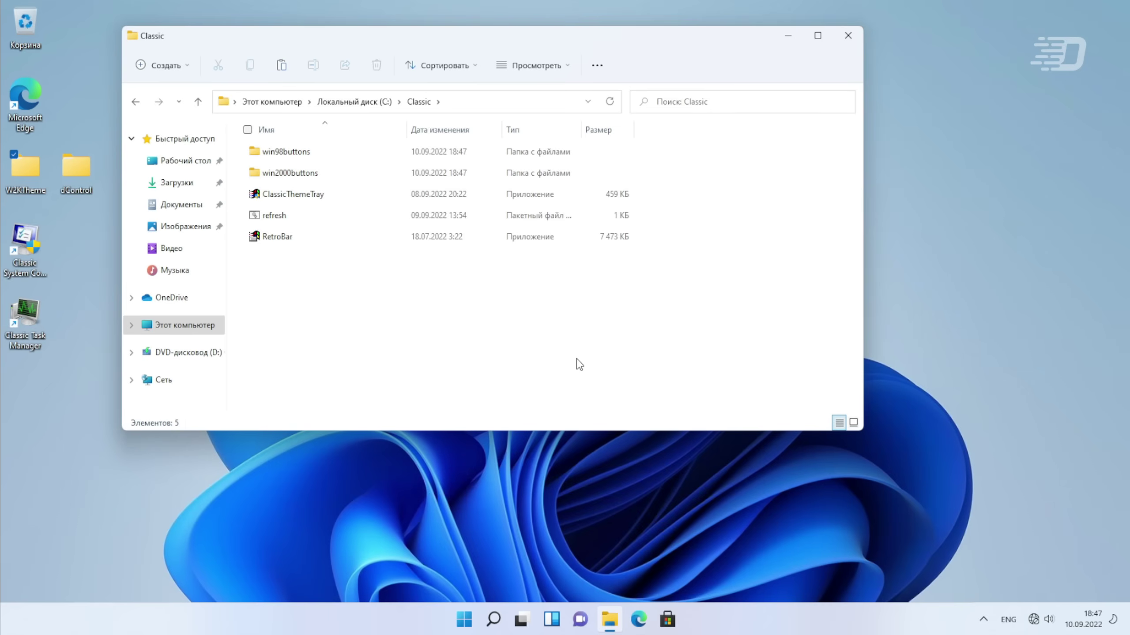
left_click(179, 103)
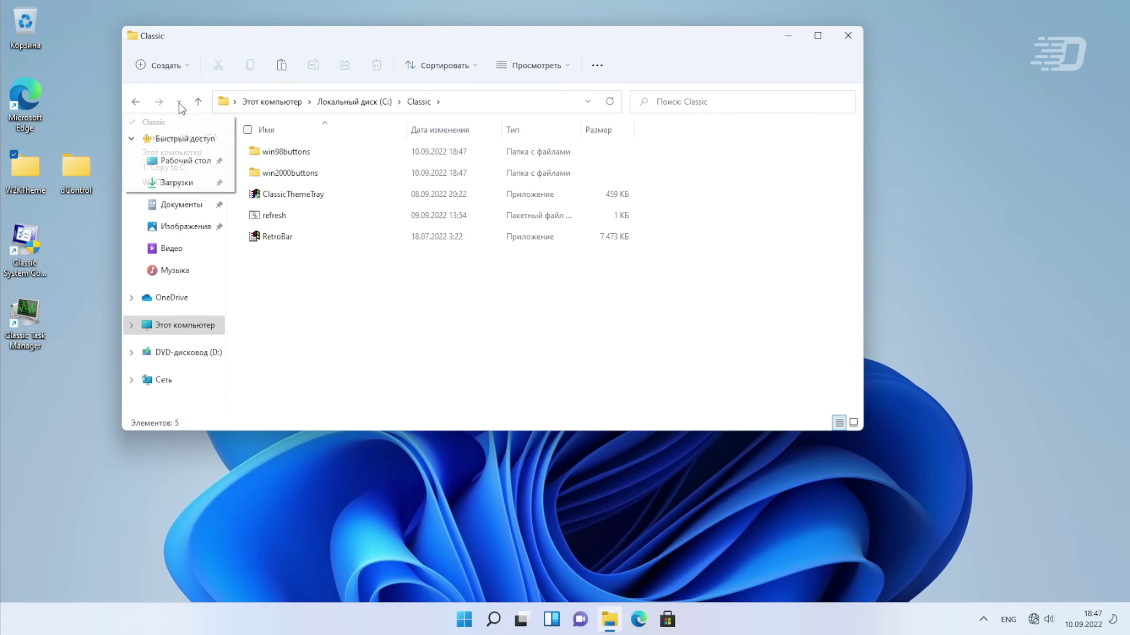
left_click(163, 182)
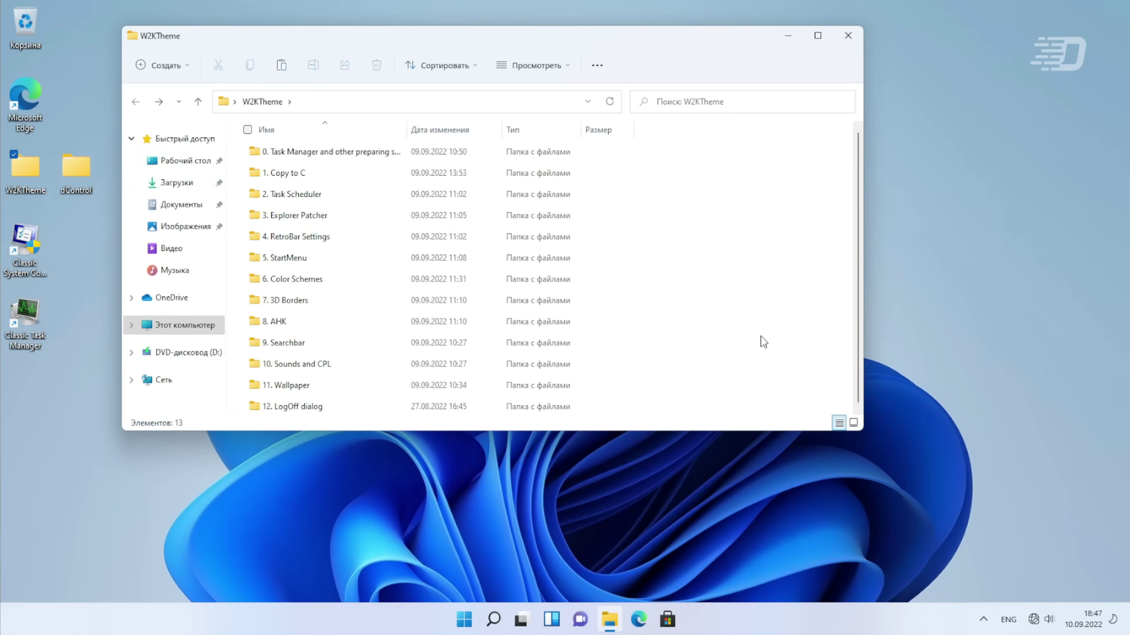
Step: Open W2KTheme's "2. Task Scheduler" folder and launch the Windows Task Scheduler from Windows Tools, placing its window beside the folder
double_click(323, 195)
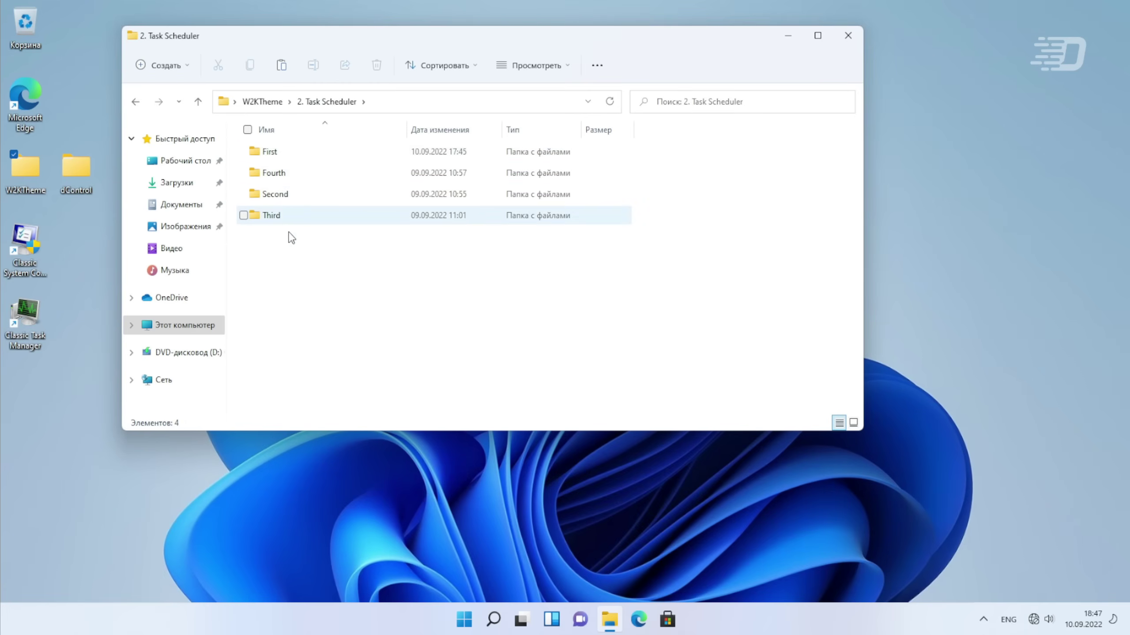
left_click(464, 619)
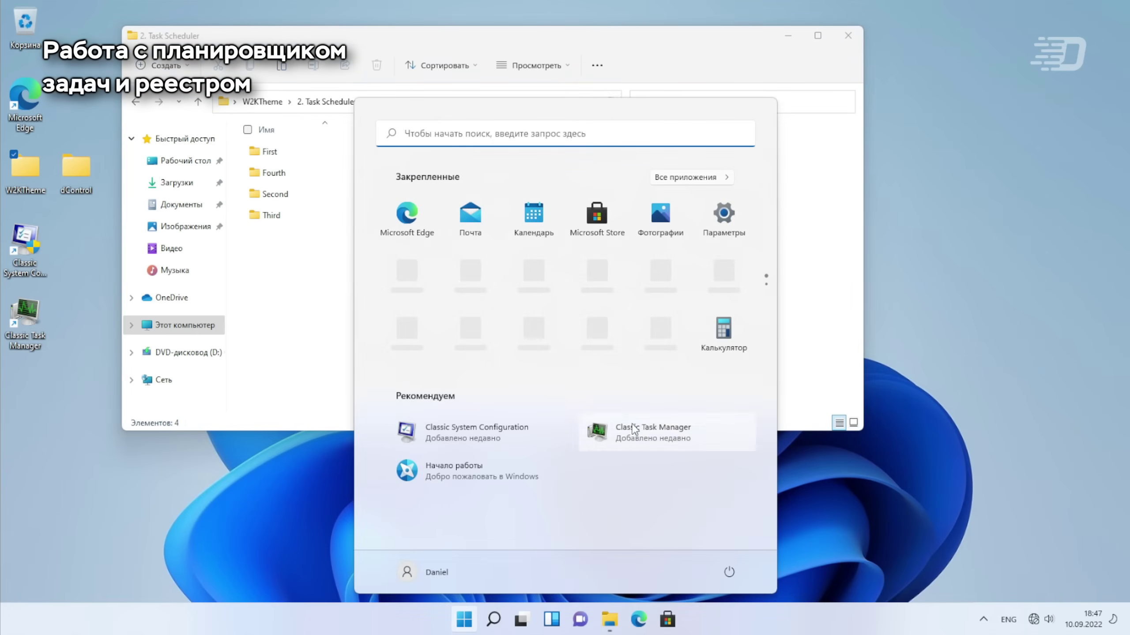
left_click(708, 178)
scroll(510, 403, "down", 2)
left_click(512, 431)
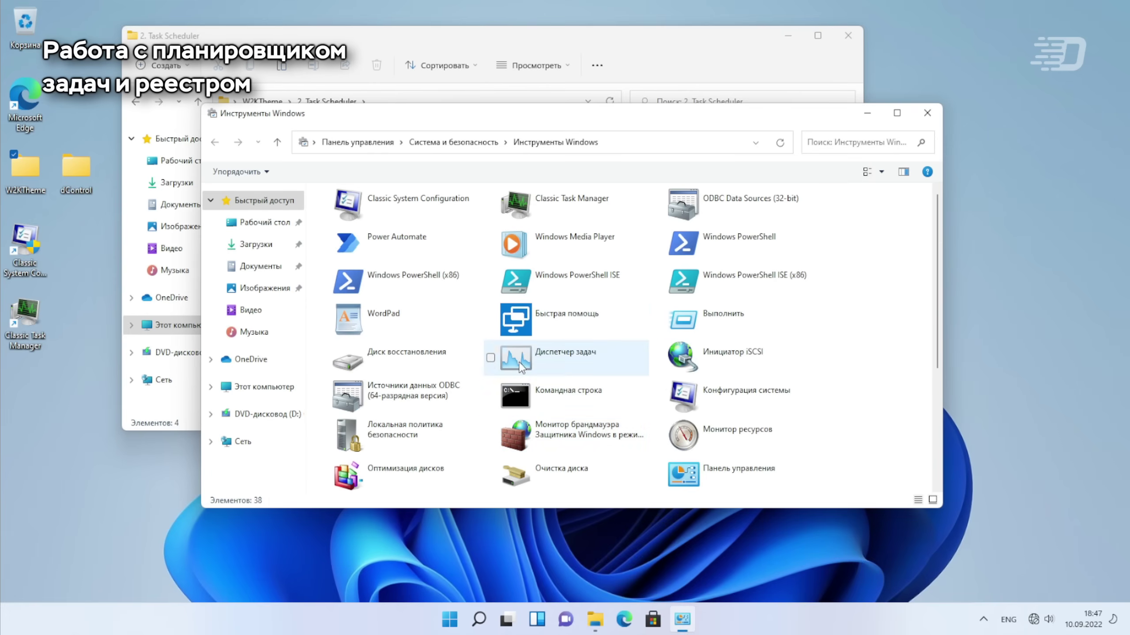
scroll(458, 391, "down", 4)
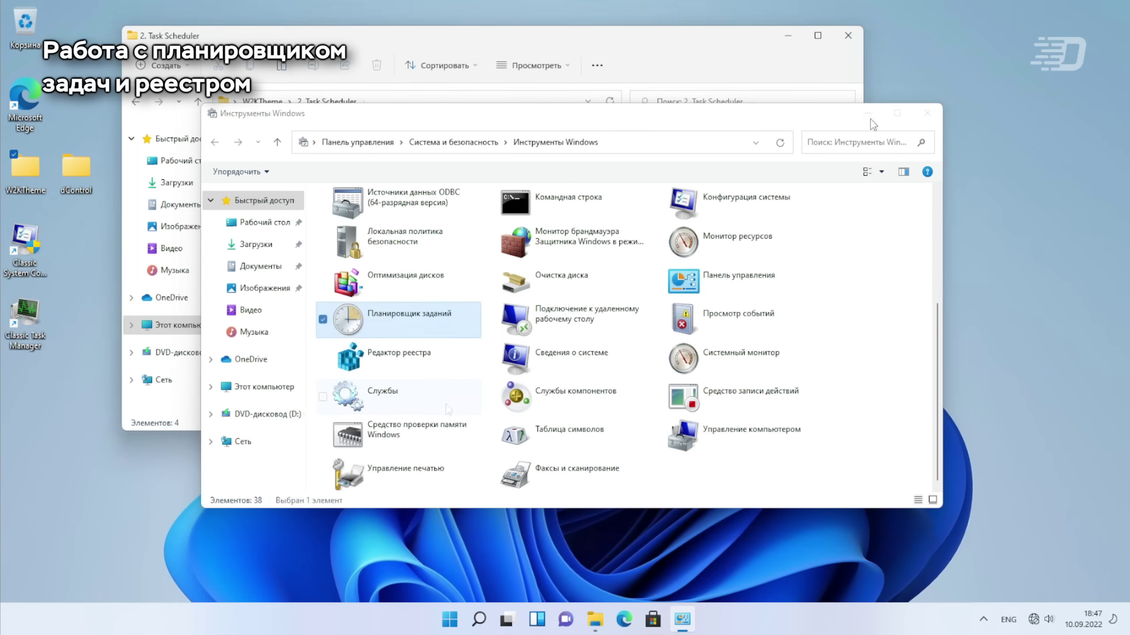
left_click(869, 116)
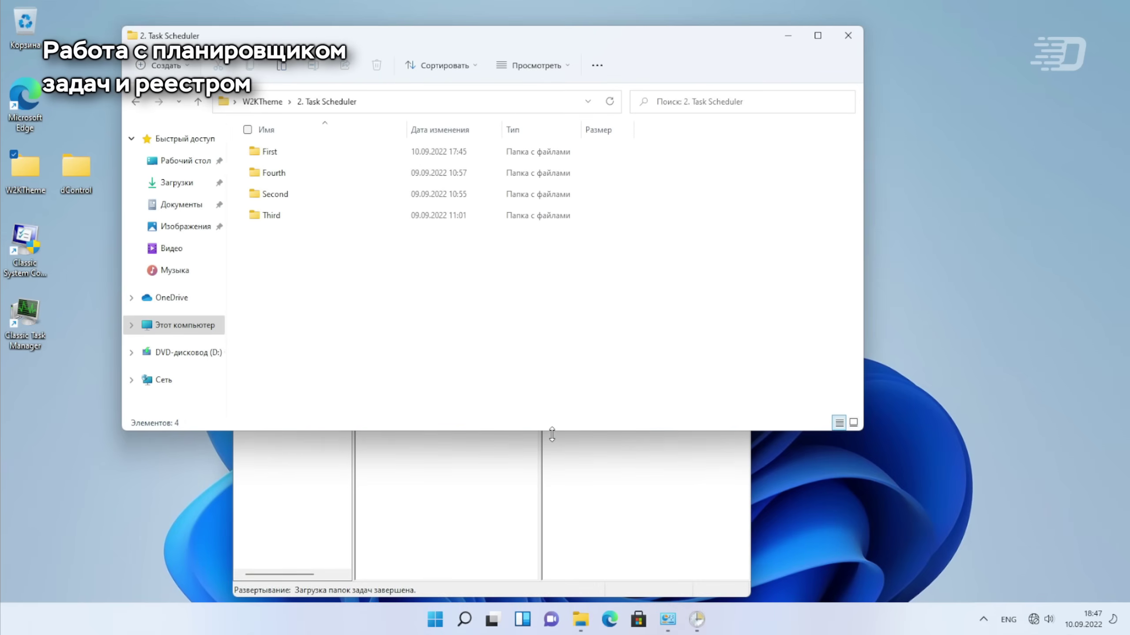
left_click_drag(359, 229, 528, 114)
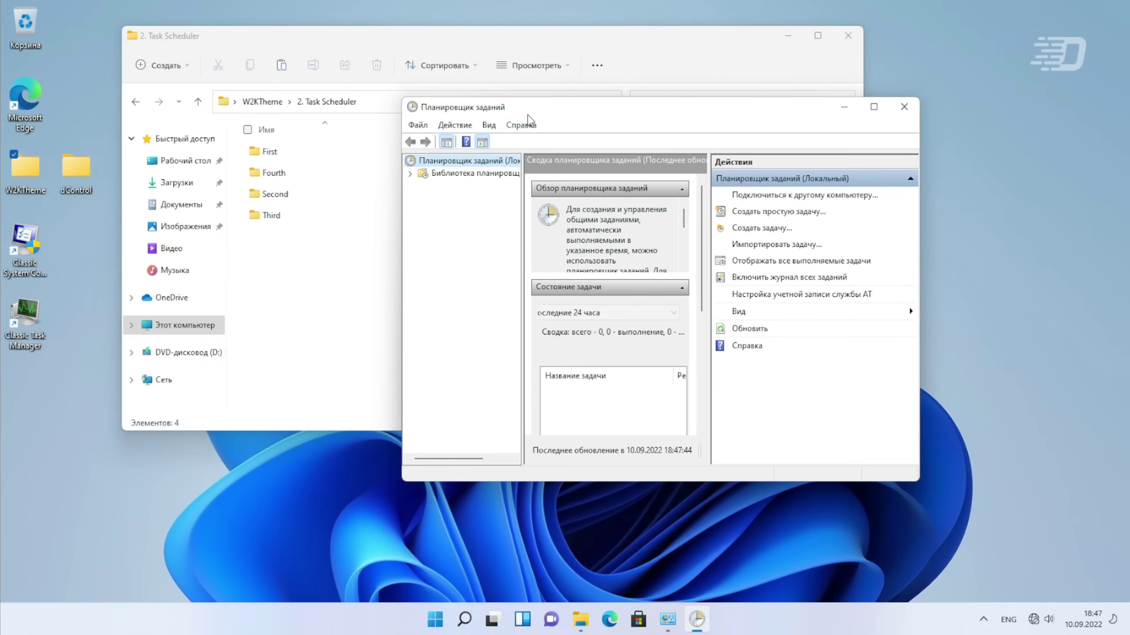
Step: Create a hidden task named Classic in the Microsoft library folder, run only for logged-on users with highest privileges and configured for Windows 10
left_click(409, 173)
left_click(454, 185)
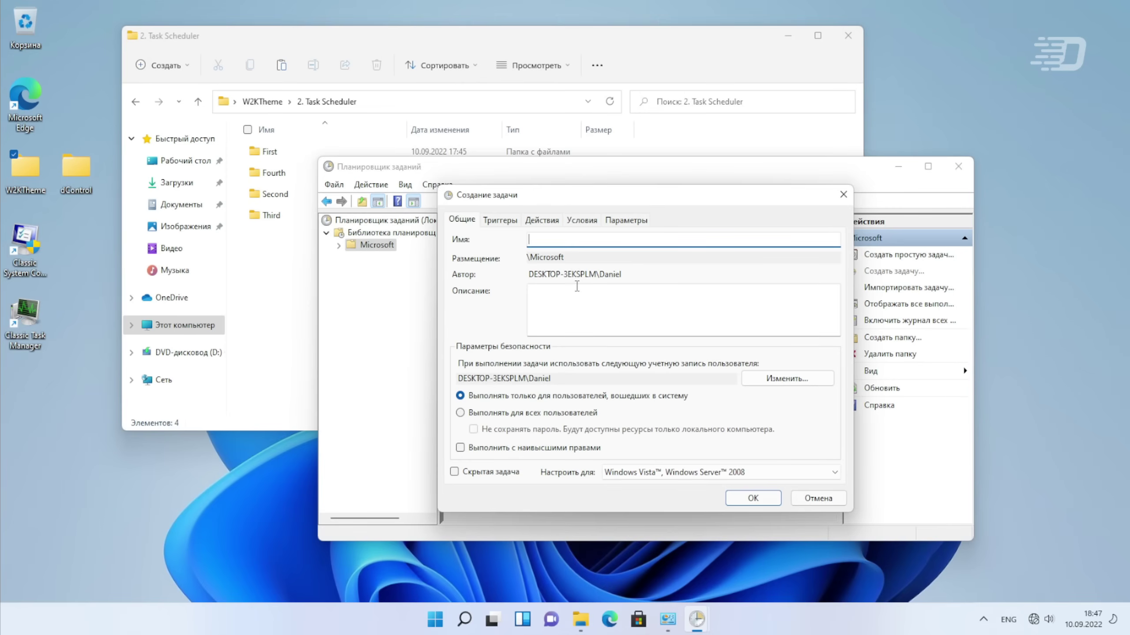
type("Classic")
left_click(682, 401)
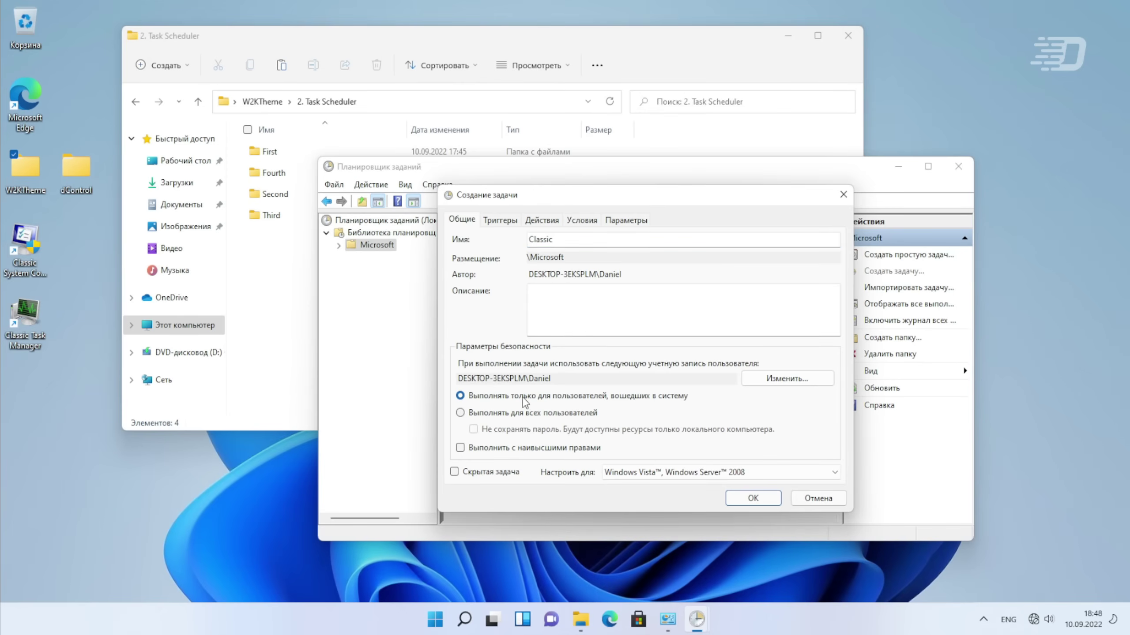
left_click(573, 448)
left_click(643, 473)
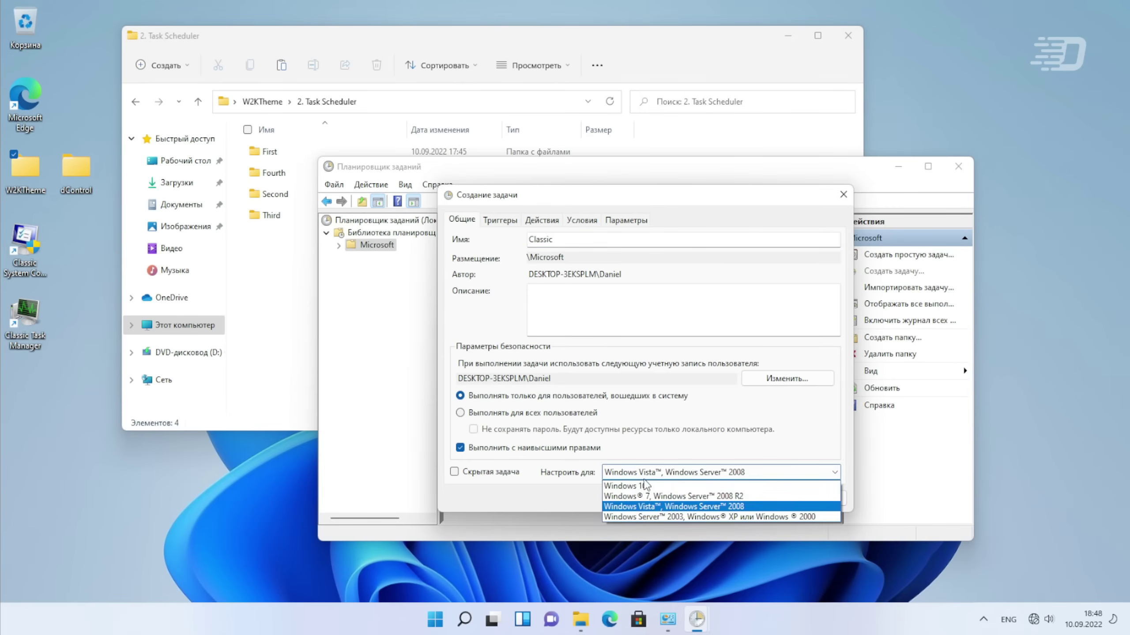
left_click(643, 487)
left_click(454, 471)
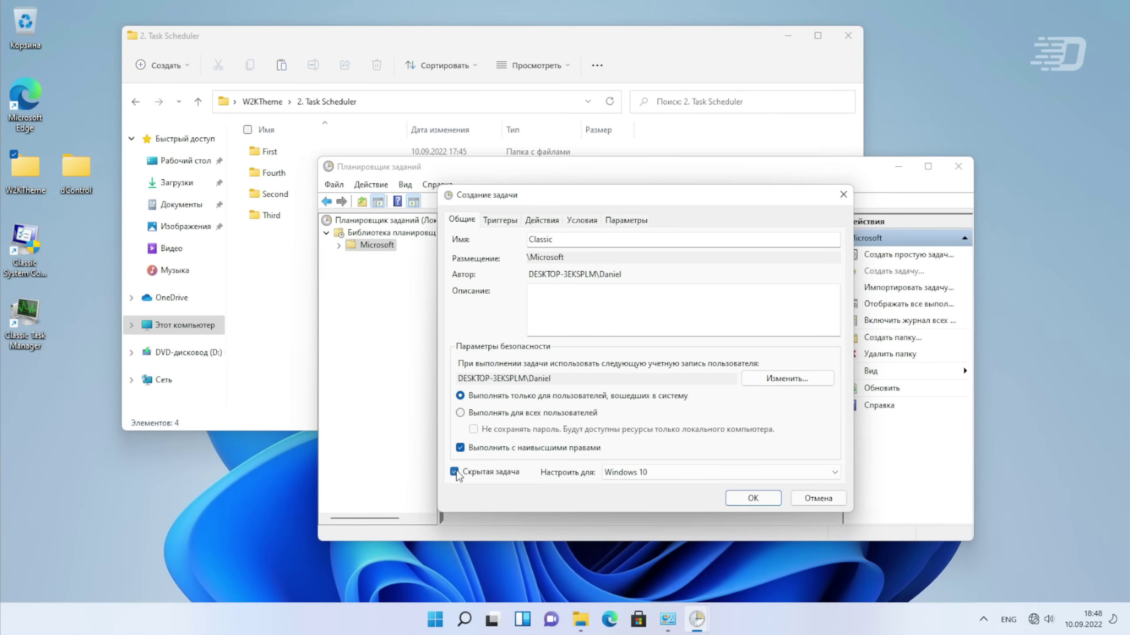
Step: Add a trigger that starts the Classic task at logon of any user
key("ctrl+Tab")
left_click(486, 467)
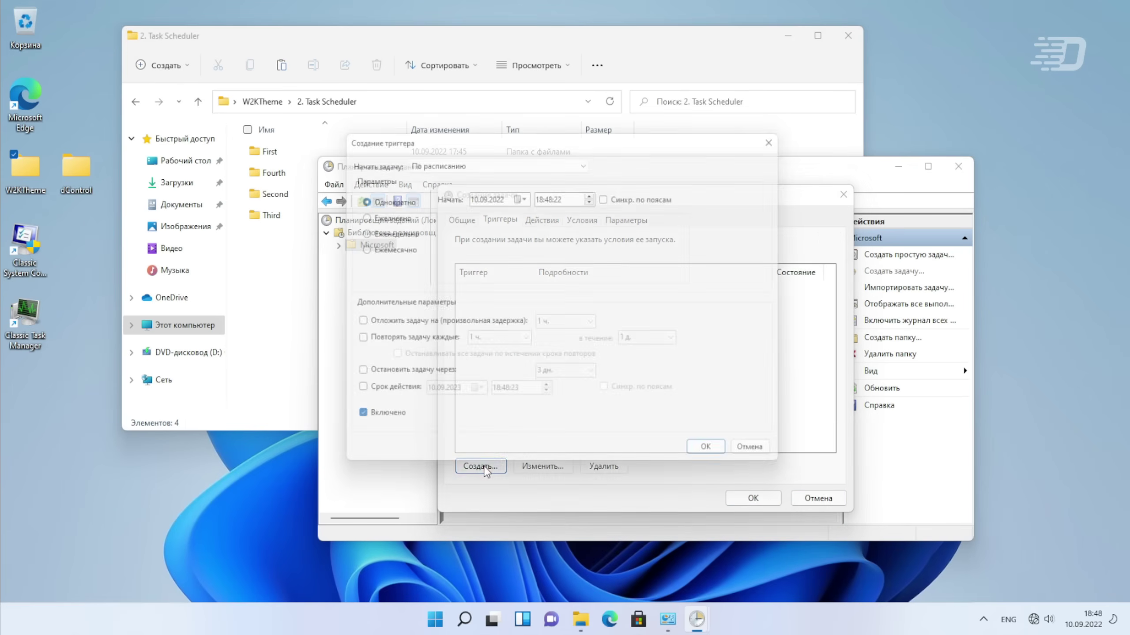
left_click(535, 157)
left_click(543, 183)
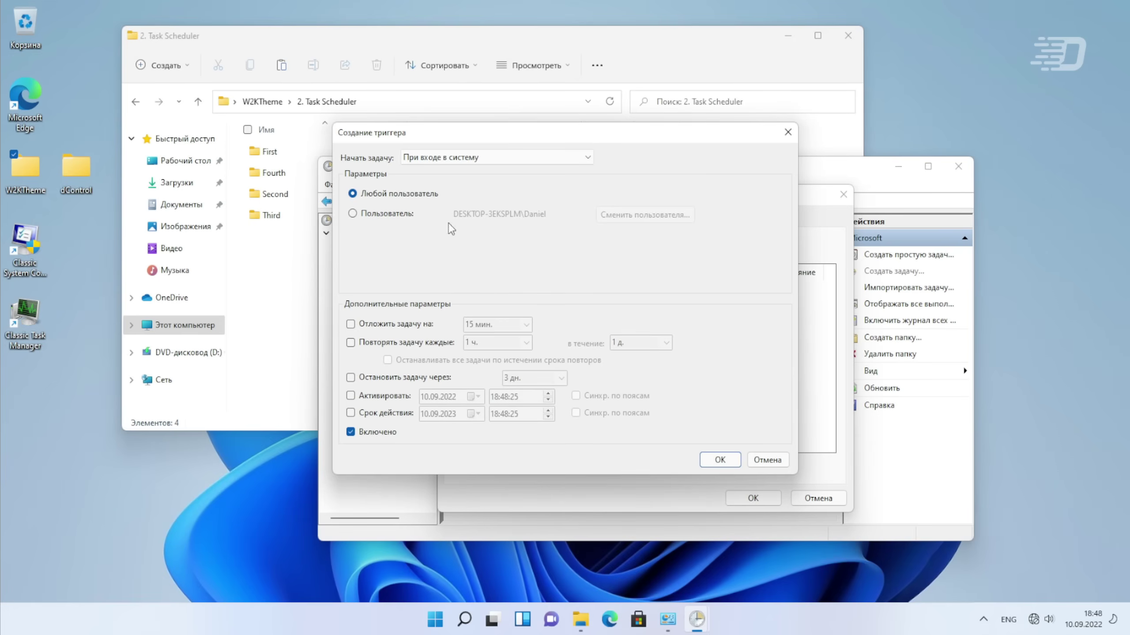
left_click(719, 460)
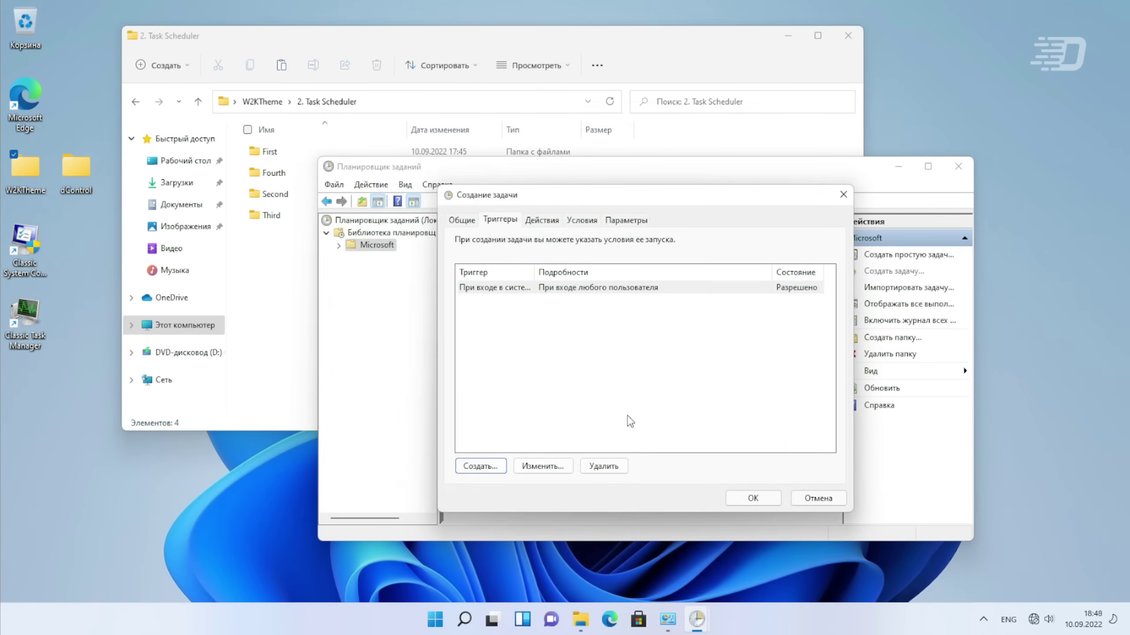
Step: Open the Classic task's actions and disable all of its power and idle conditions, including both stop options
left_click(542, 220)
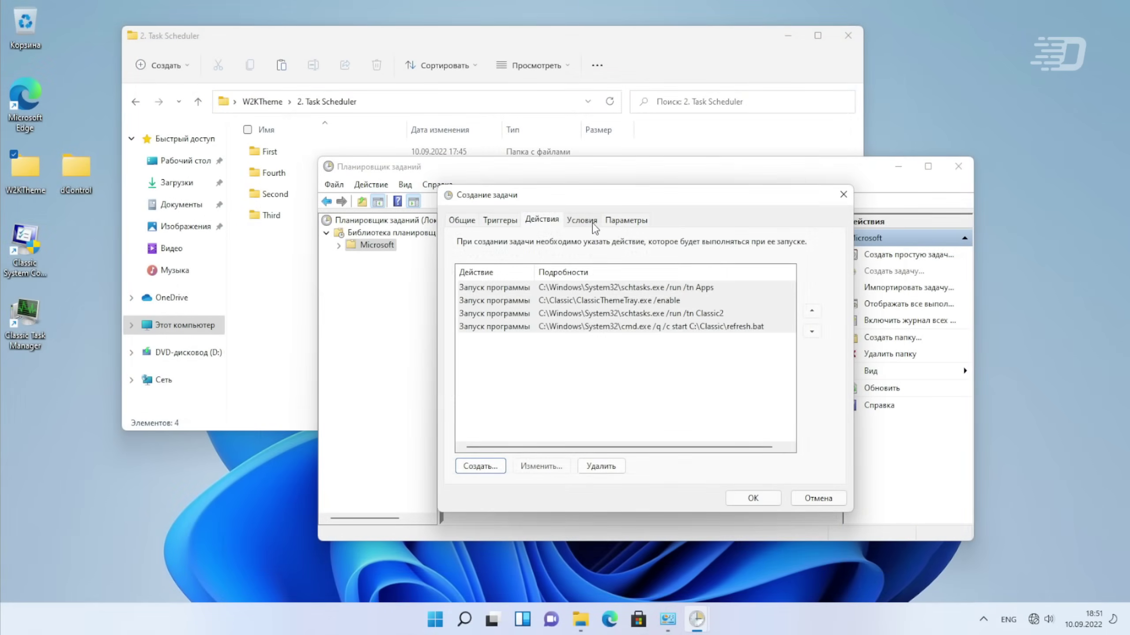
left_click(583, 220)
left_click(469, 355)
left_click(456, 339)
left_click(457, 270)
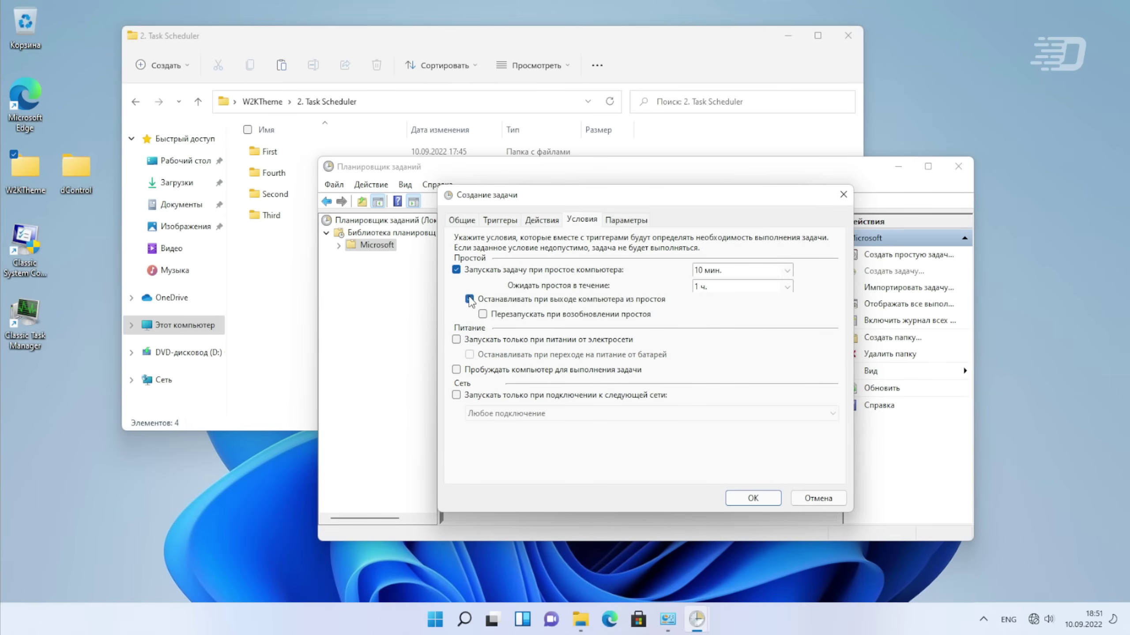
left_click(469, 299)
left_click(456, 270)
Step: Turn off the task's run-time limit and forced stop in its additional settings, and save the Classic task
left_click(625, 220)
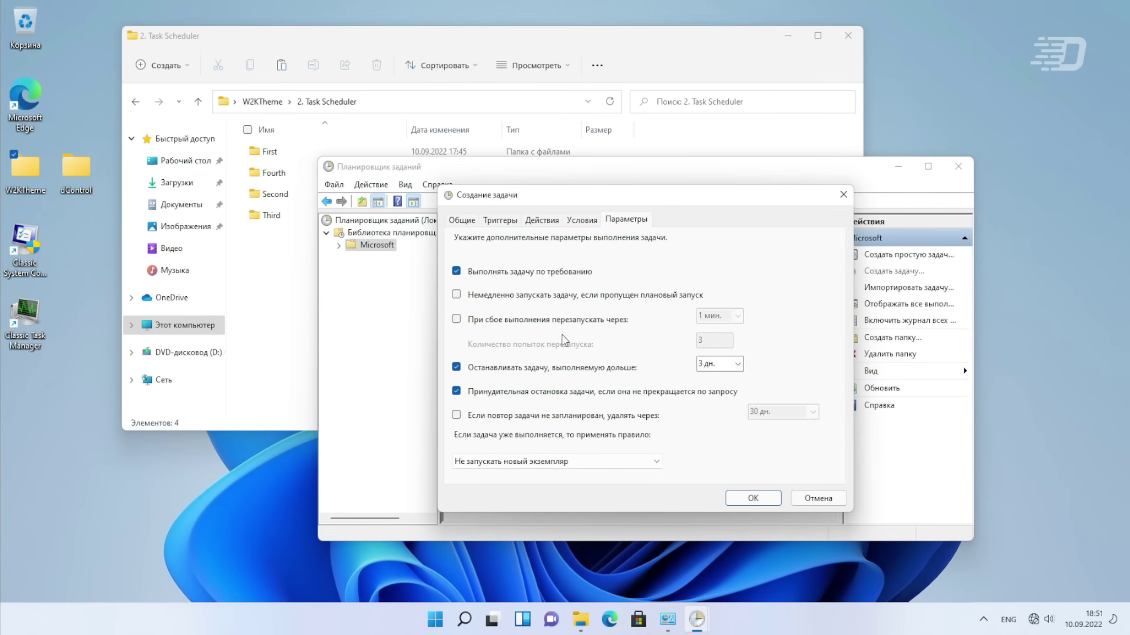
left_click(469, 391)
left_click(457, 367)
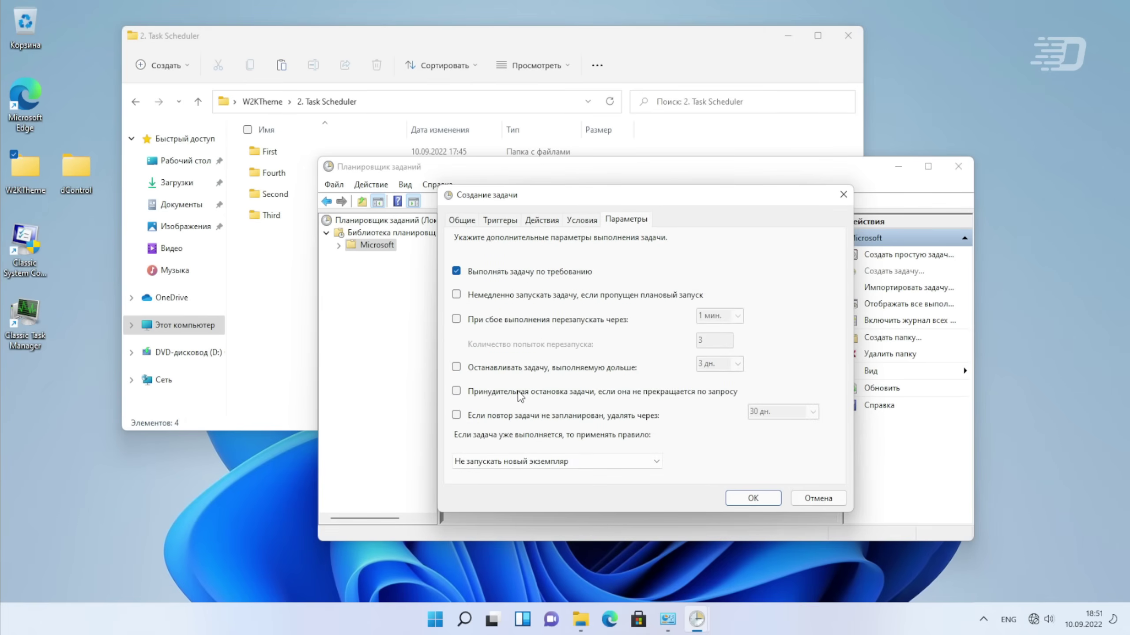
left_click(752, 498)
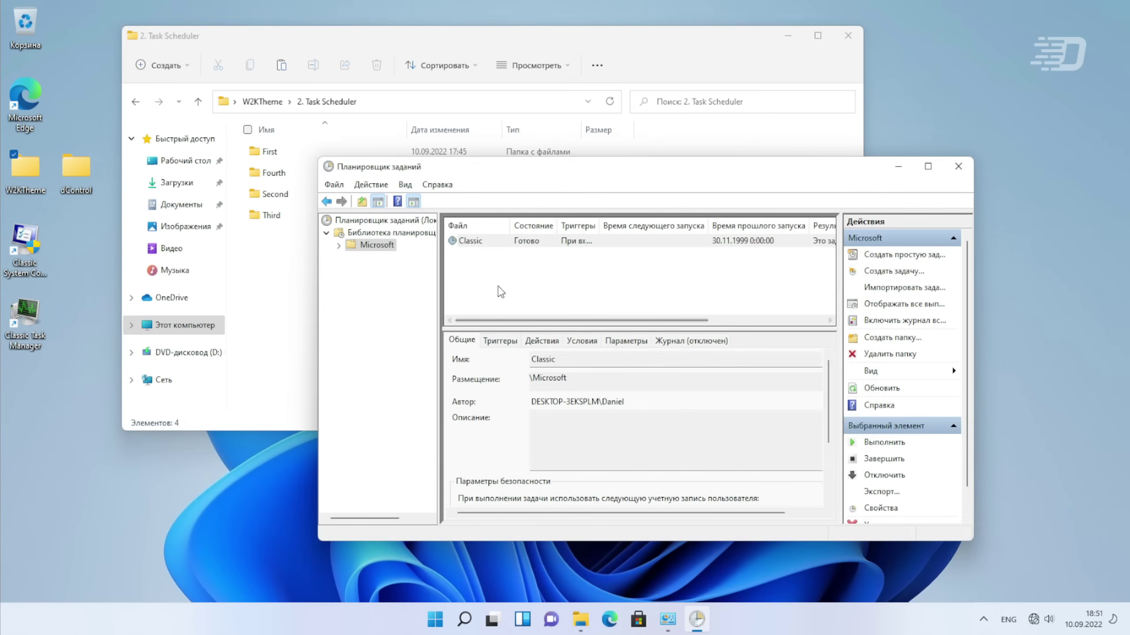
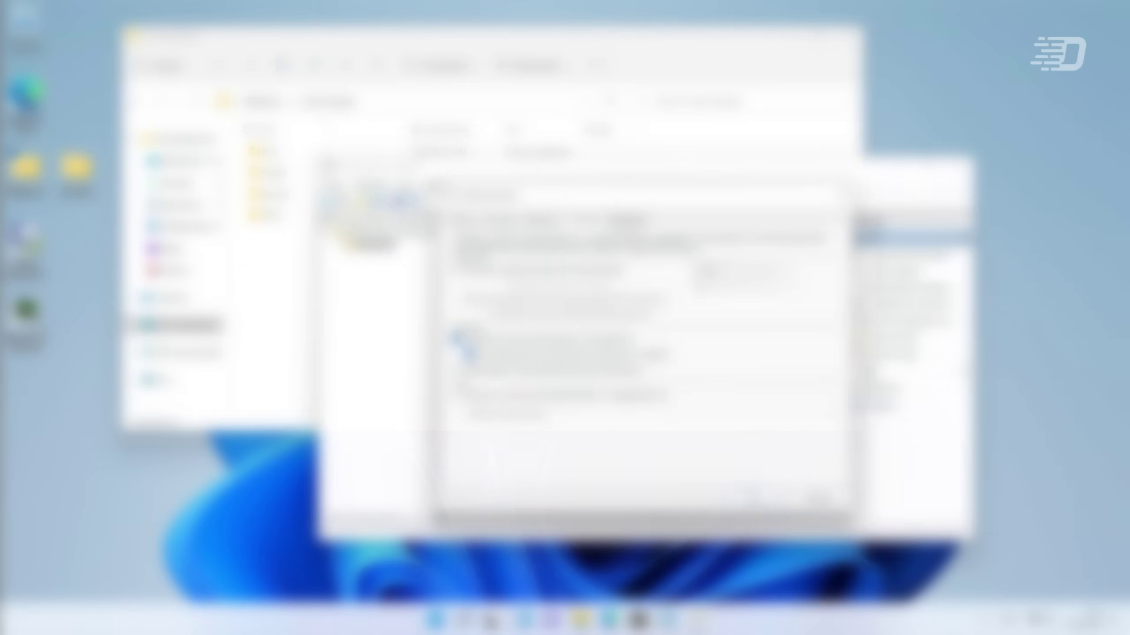
Step: Launch the Registry Editor with regedit and allow it to make changes to the device
key("super+r")
type("regedit")
key("Return")
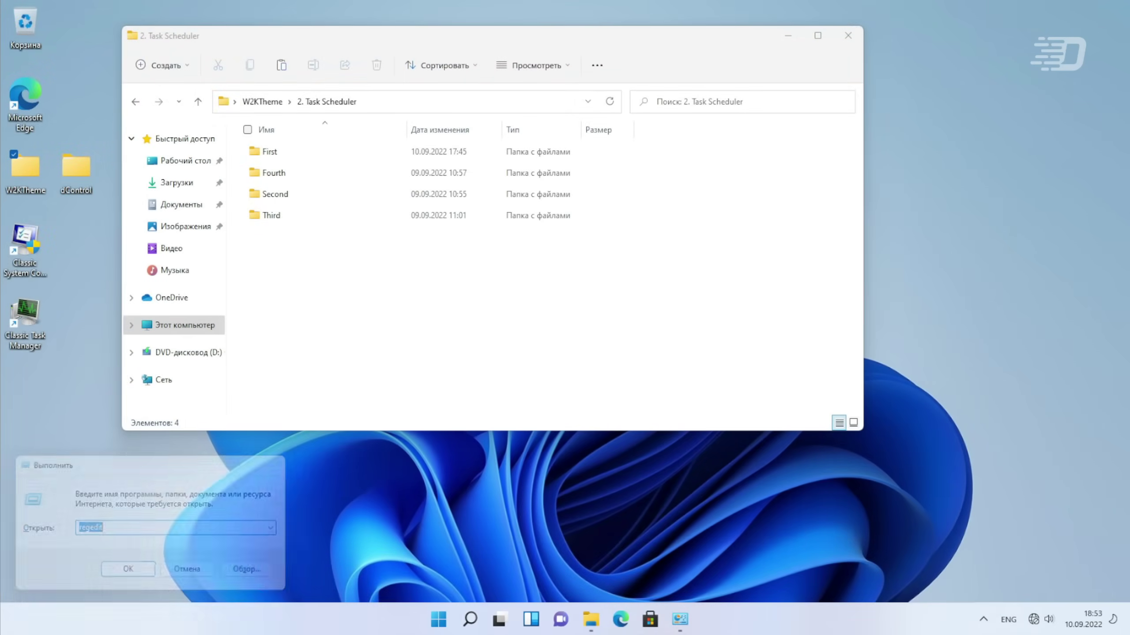
key("Left")
key("Return")
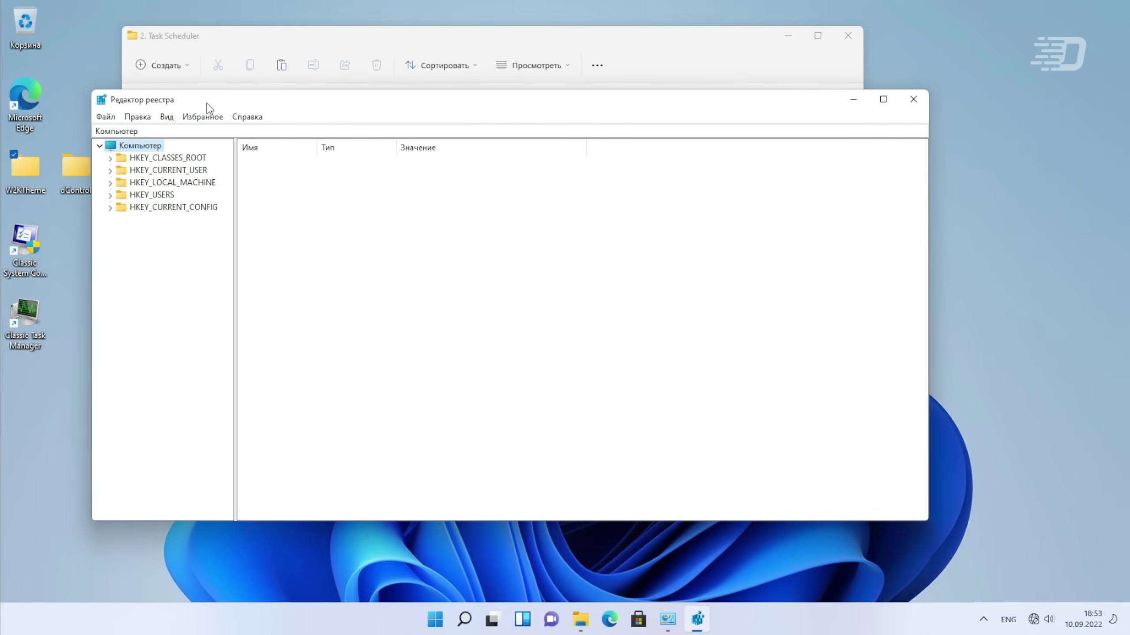
Step: Expand the registry tree down to HKEY_LOCAL_MACHINE\SOFTWARE\Microsoft\Windows NT\CurrentVersion
left_click_drag(208, 105, 454, 130)
left_click(356, 208)
left_click(367, 269)
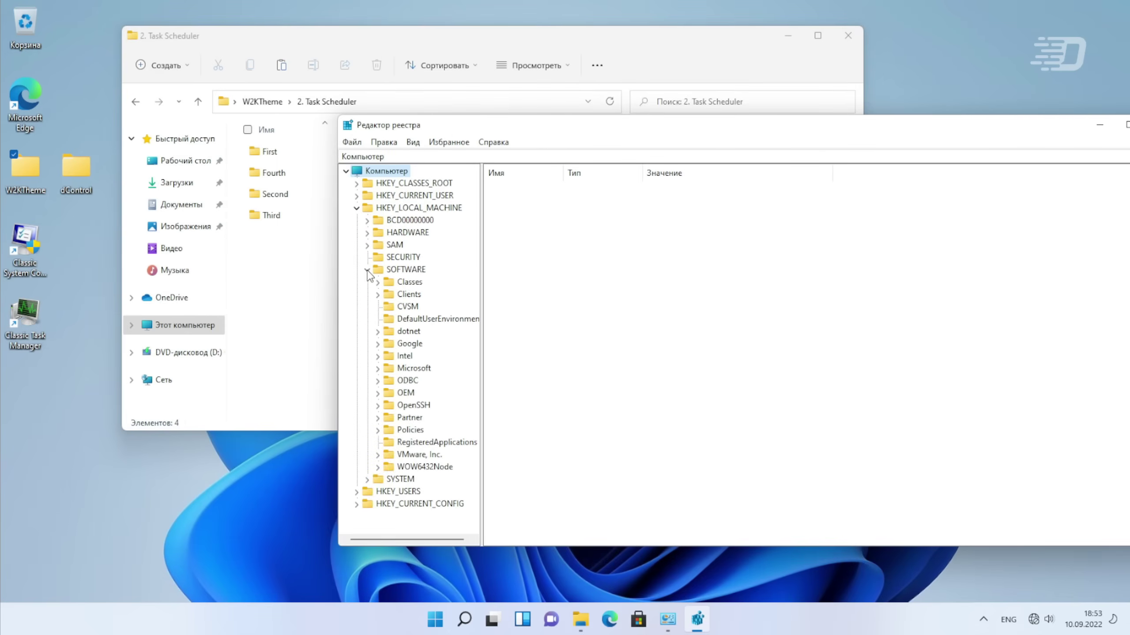
left_click(378, 369)
scroll(392, 401, "down", 14)
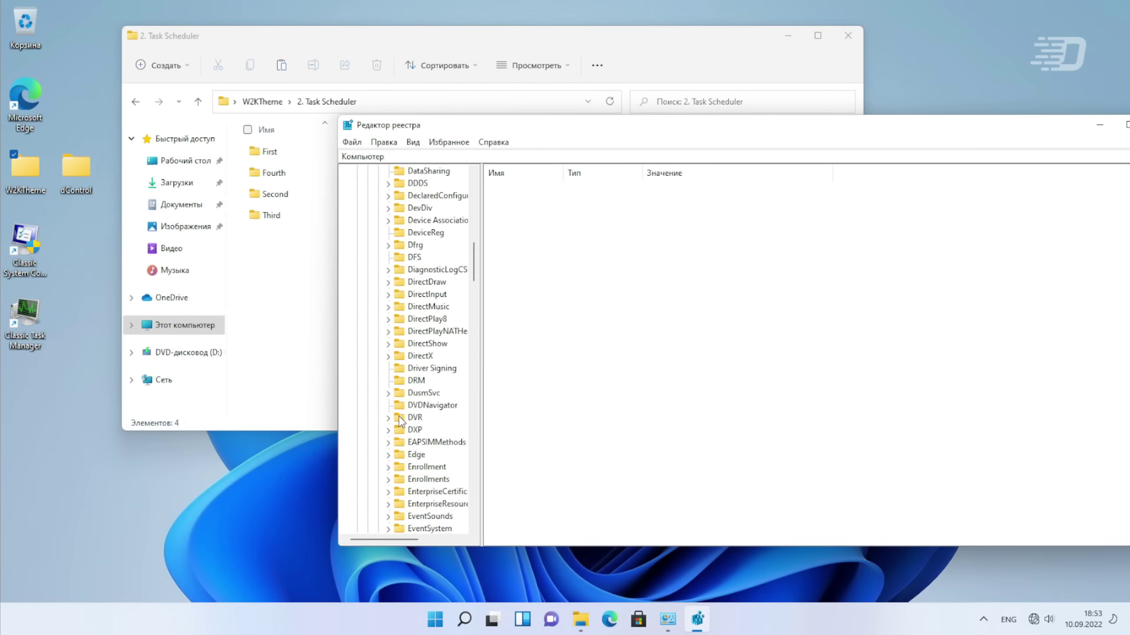
scroll(400, 421, "down", 20)
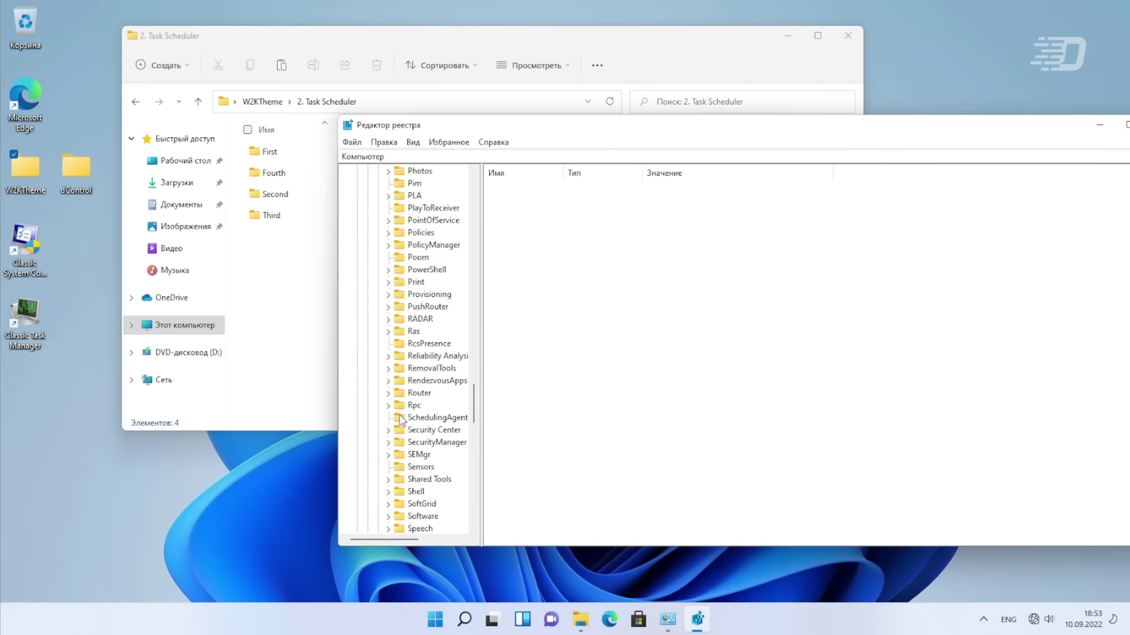
scroll(401, 420, "down", 20)
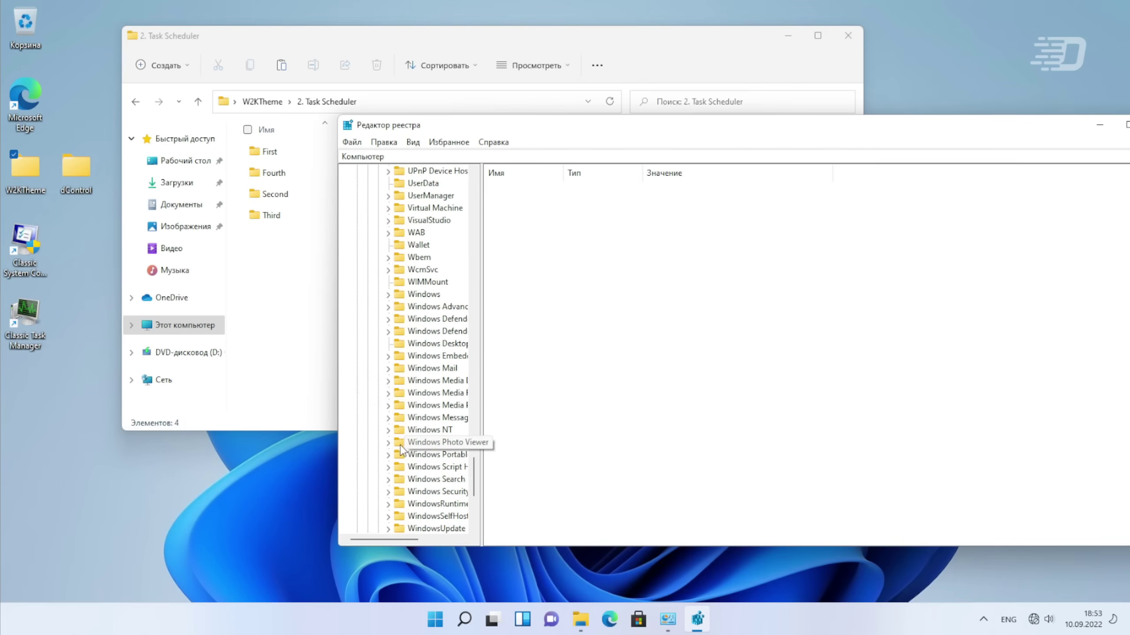
left_click(388, 430)
left_click(399, 442)
scroll(445, 413, "down", 20)
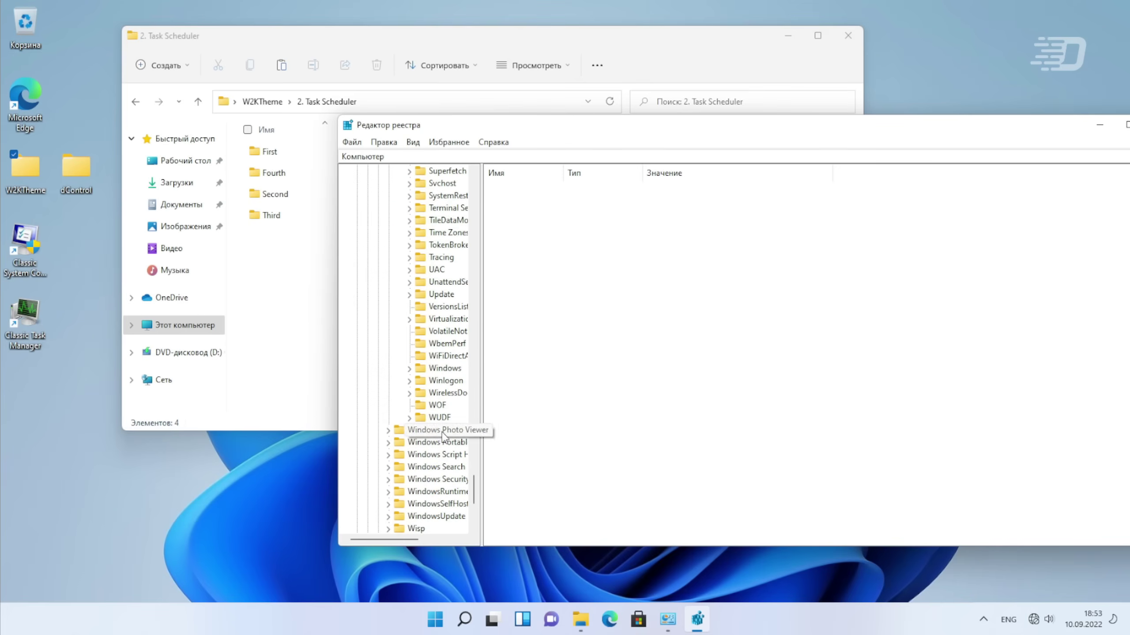
Step: Open the Winlogon key's Userinit value for editing and select the schtasks.exe /run command for it in the Fourth folder's REGEDIT text file
left_click(445, 380)
scroll(587, 358, "down", 3)
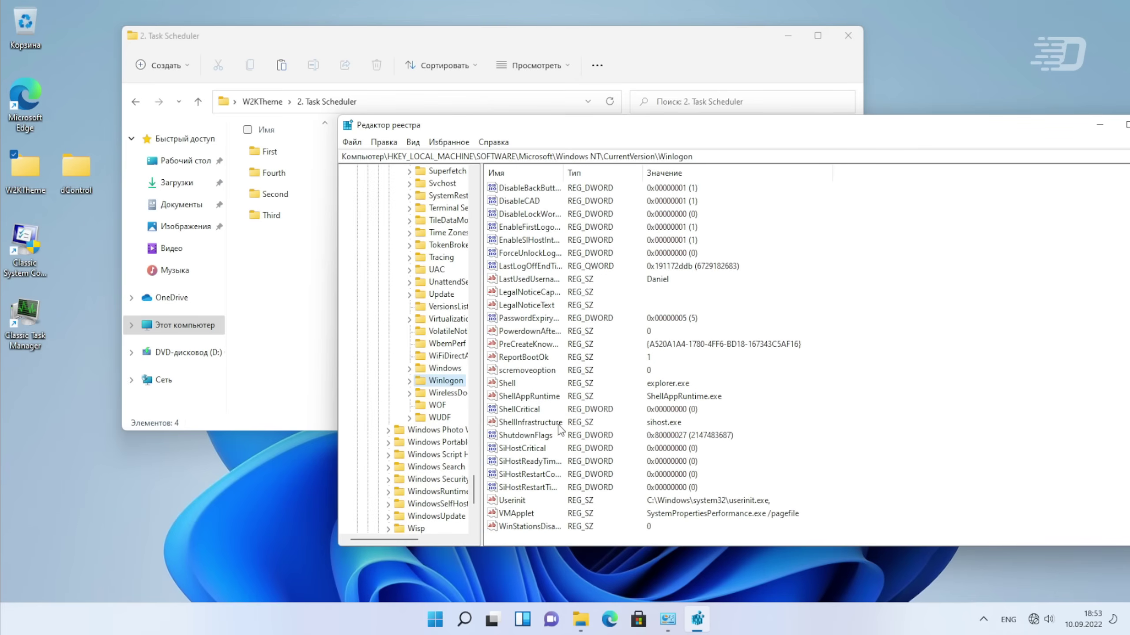
double_click(512, 500)
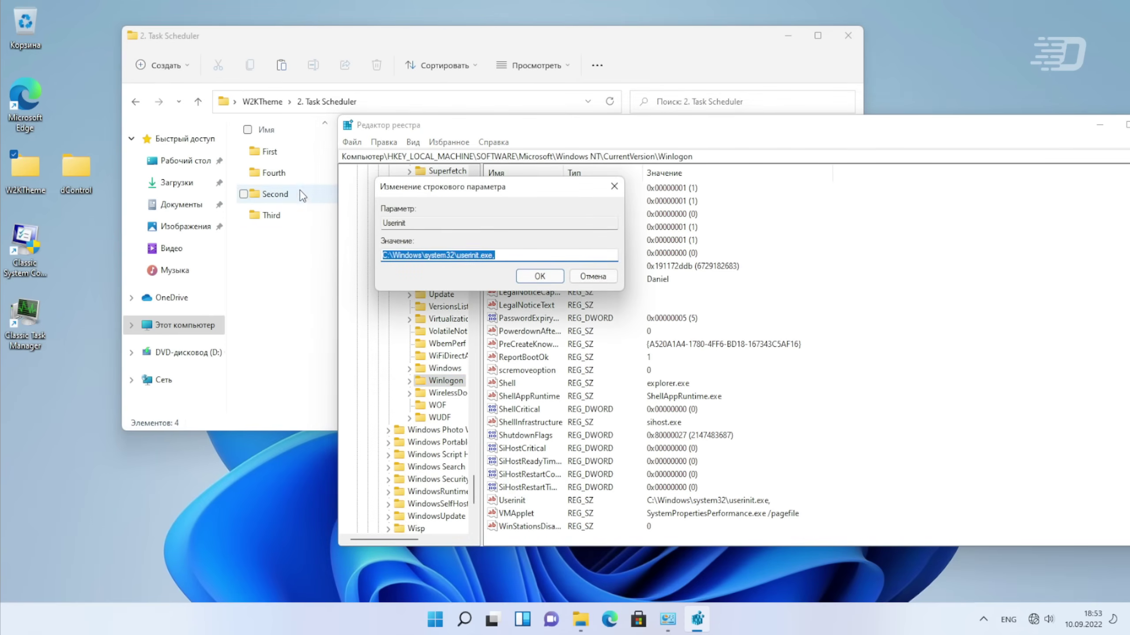
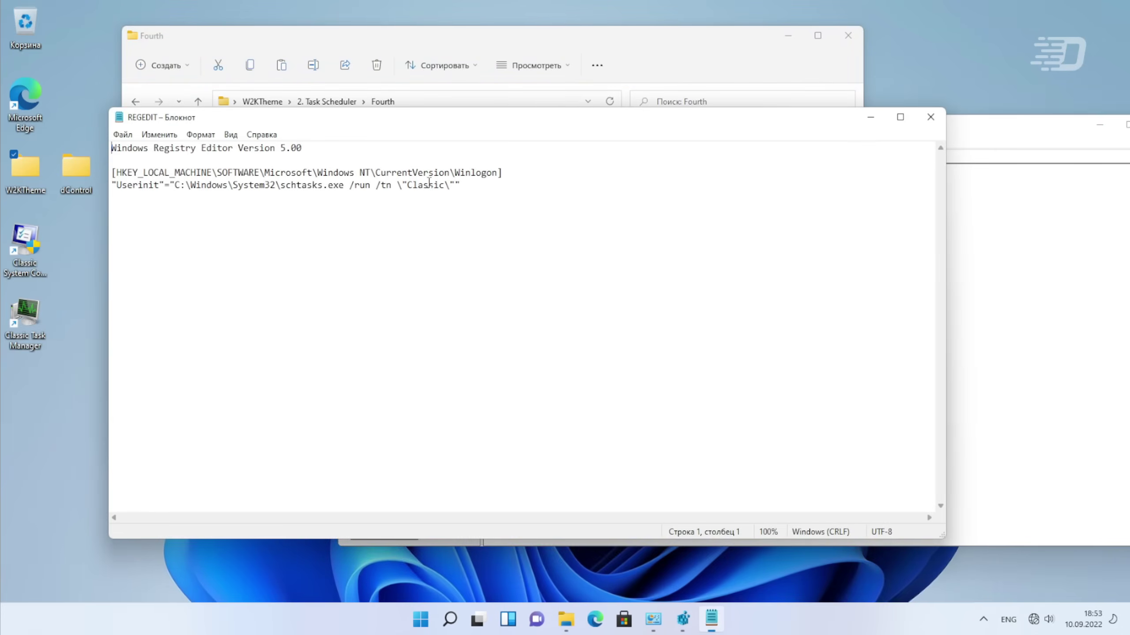
left_click_drag(455, 185, 179, 187)
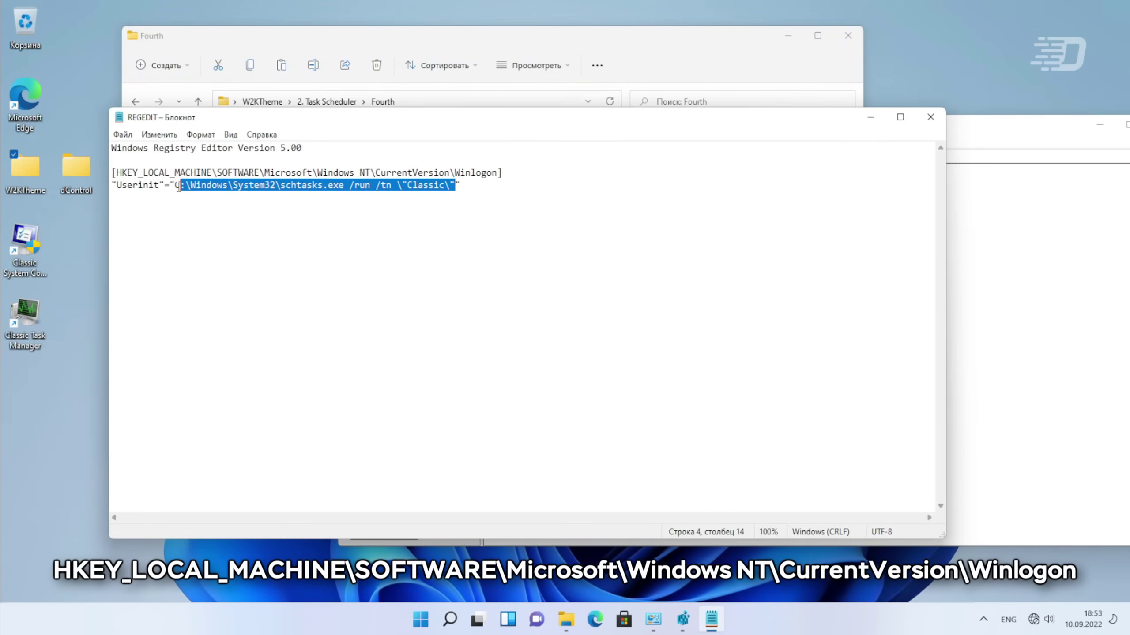
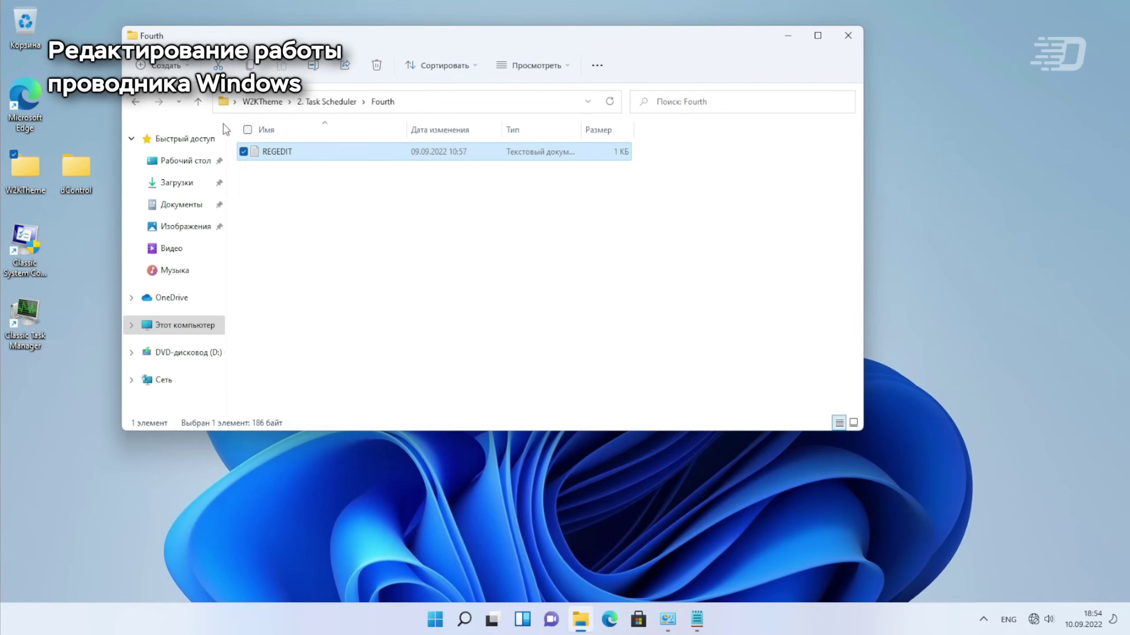
Step: Import the explorer registry file from W2KTheme's 3. Explorer Patcher folder, allowing the Registry Editor to make changes
left_click(195, 102)
left_click(194, 103)
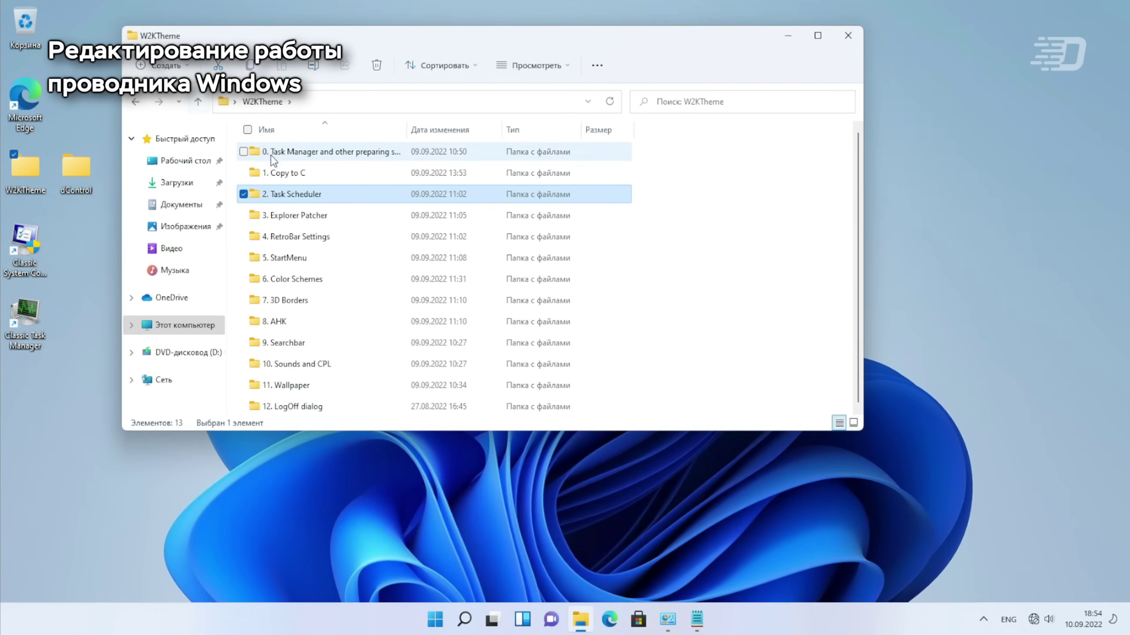
double_click(331, 222)
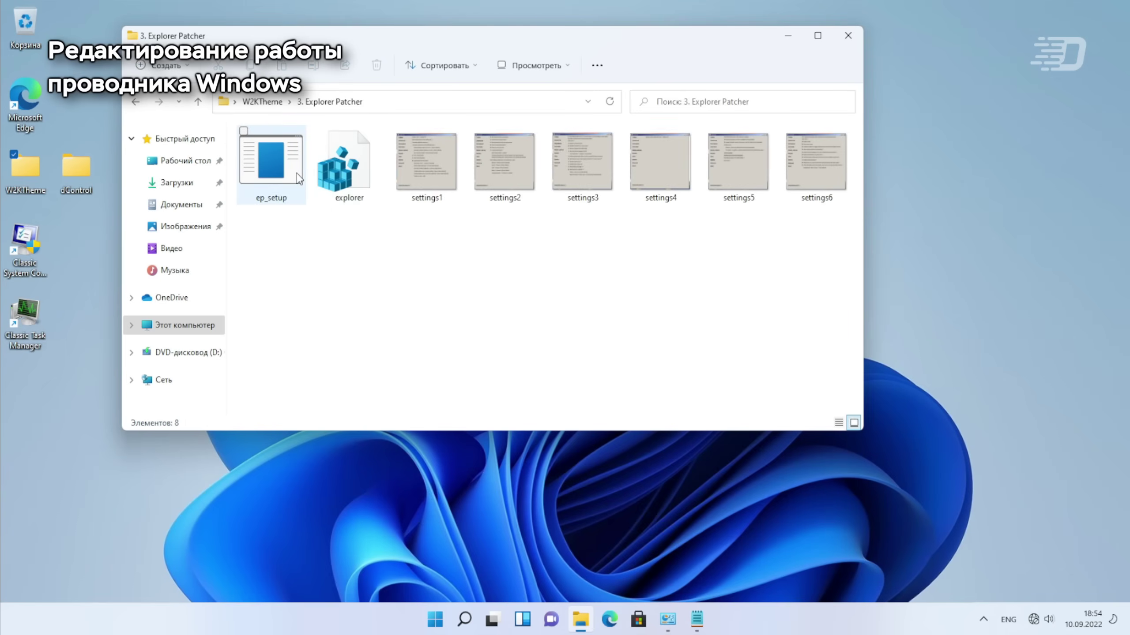
left_click(297, 178)
double_click(328, 180)
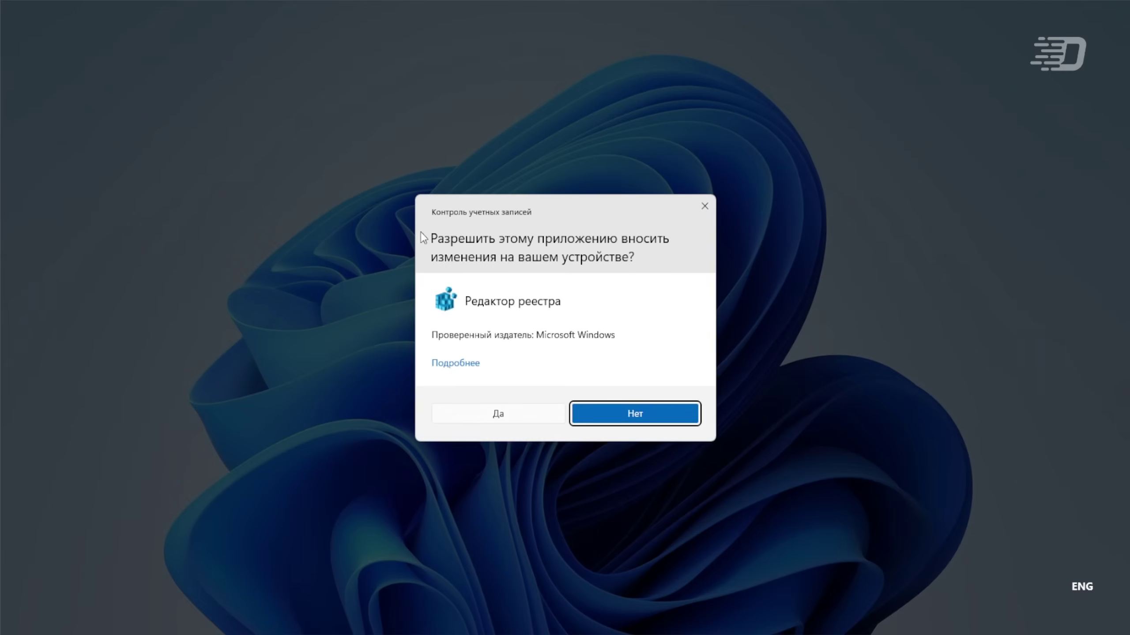
left_click(532, 415)
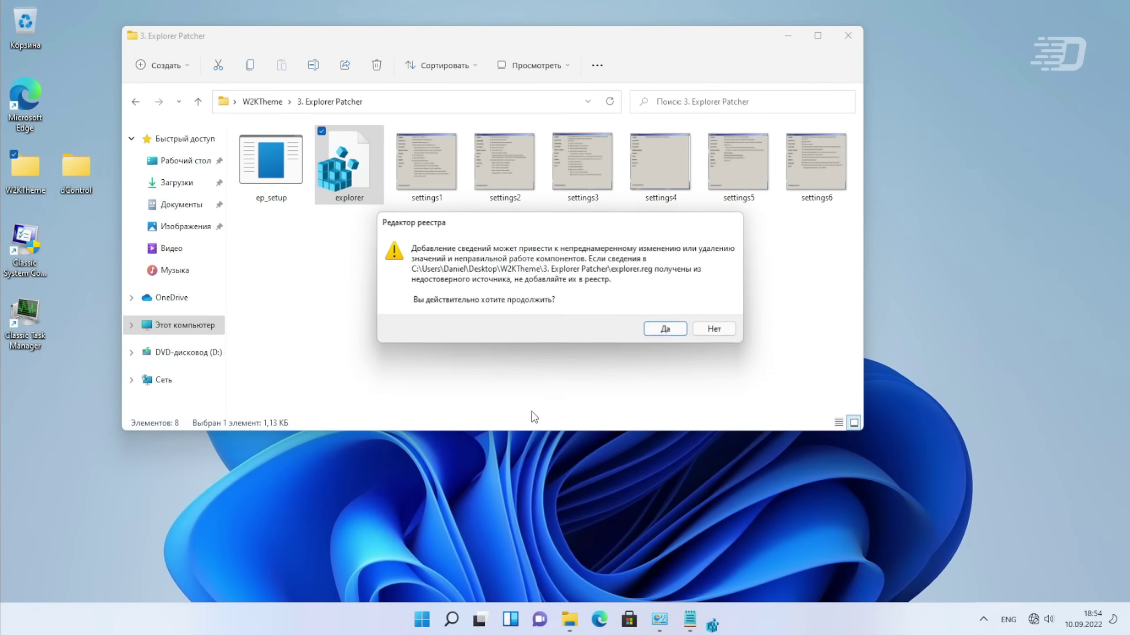
left_click(664, 329)
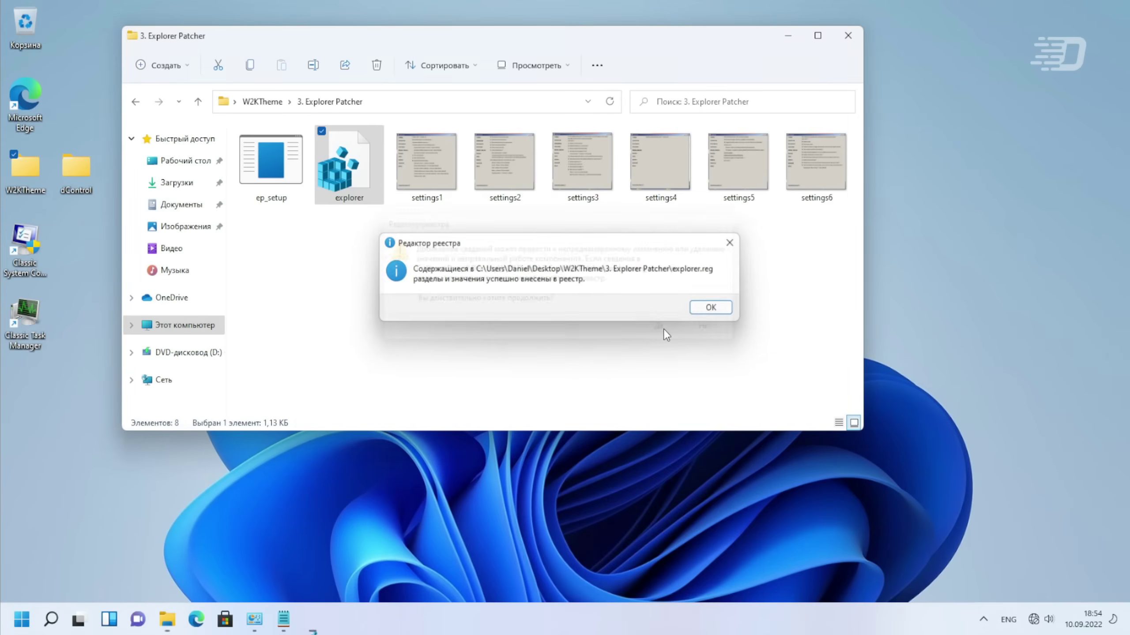
left_click(710, 310)
Step: Install Explorer Patcher from ep_setup with administrator permission and open the ExplorerPatcher properties through a search for explorer
double_click(279, 179)
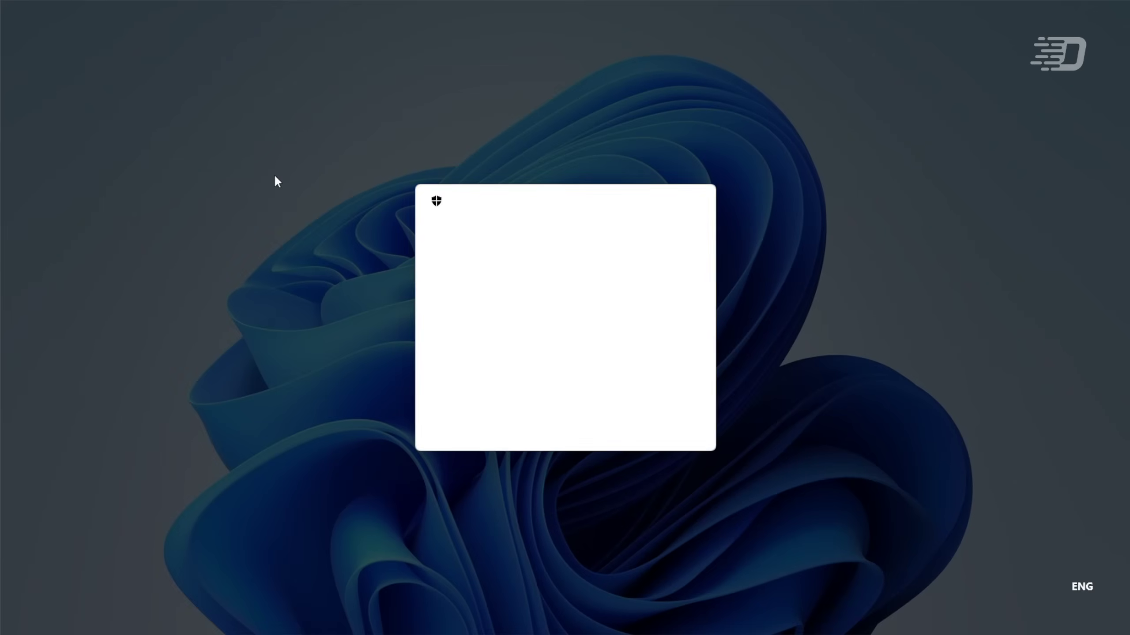
left_click(526, 423)
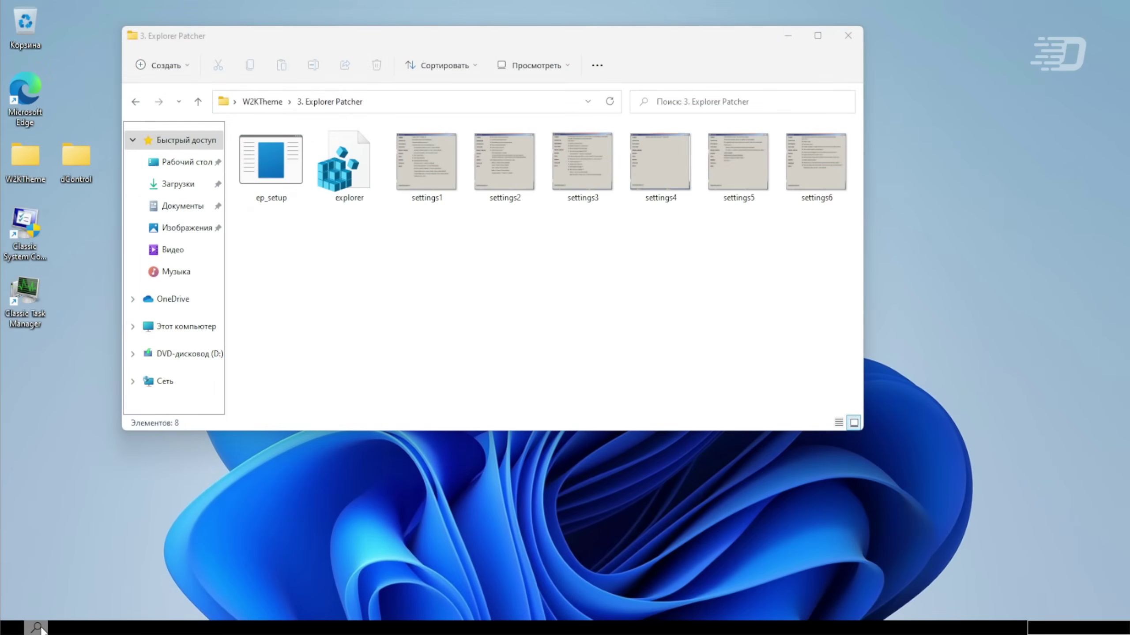
left_click(38, 629)
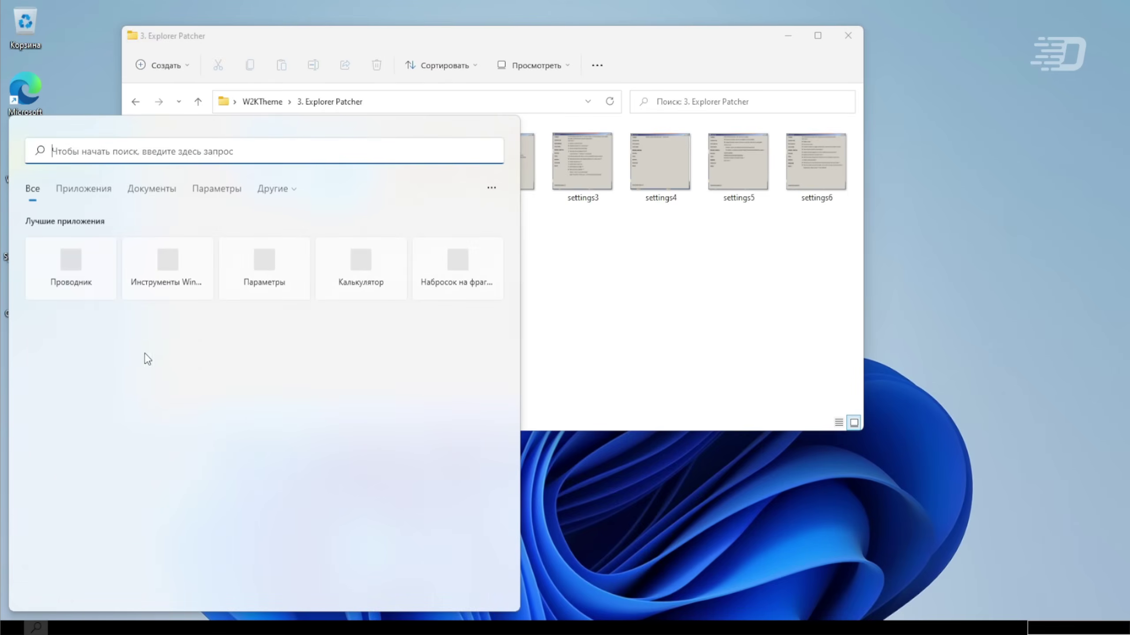
type("explorer")
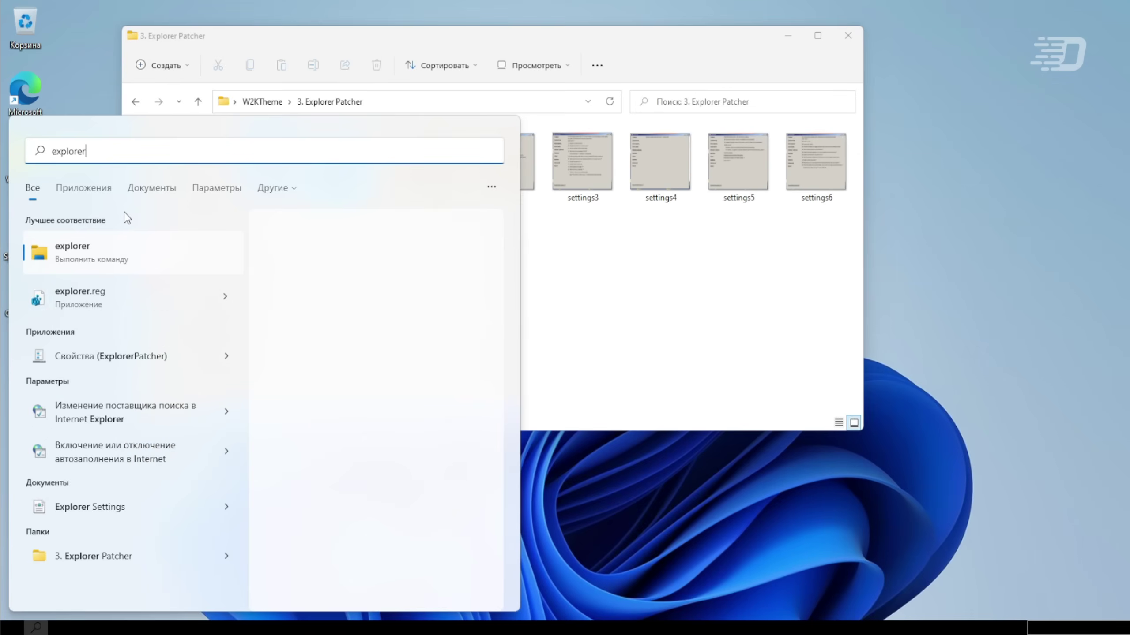
left_click(126, 356)
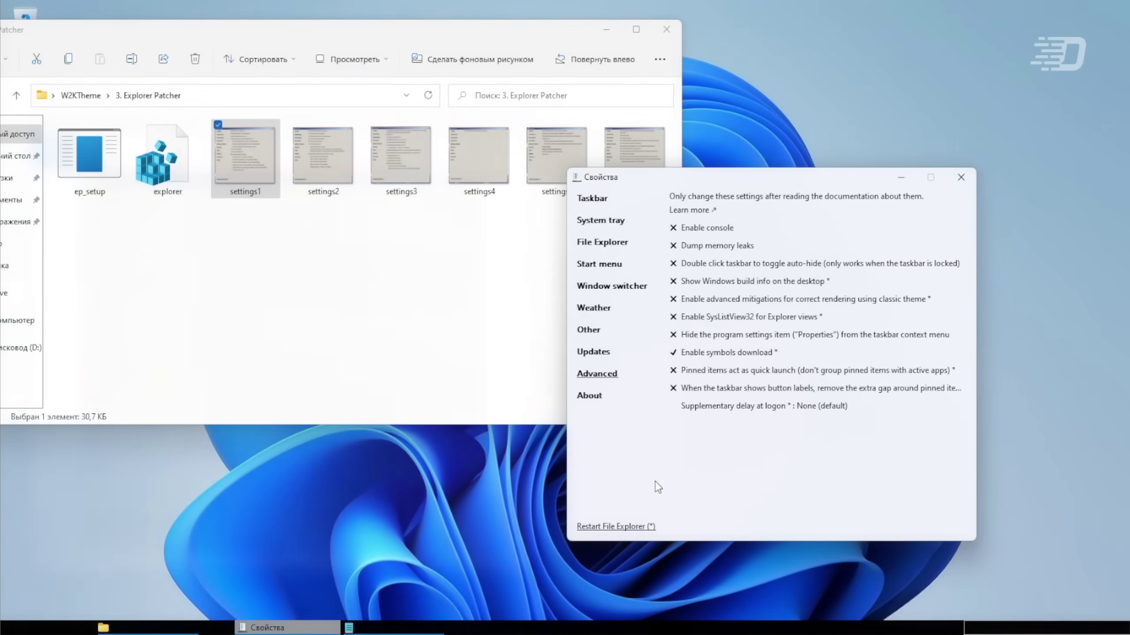
Step: Cycle repeatedly through the open windows to examine how the current window switcher looks
key("alt+Tab")
key("alt+shift+Tab")
key("alt+Tab")
key("alt+Tab")
key("alt+Tab")
key("alt+Tab")
key("alt+Tab")
key("alt+Tab")
key("alt+Tab")
key("alt+Tab")
key("alt+Tab")
key("alt+Tab")
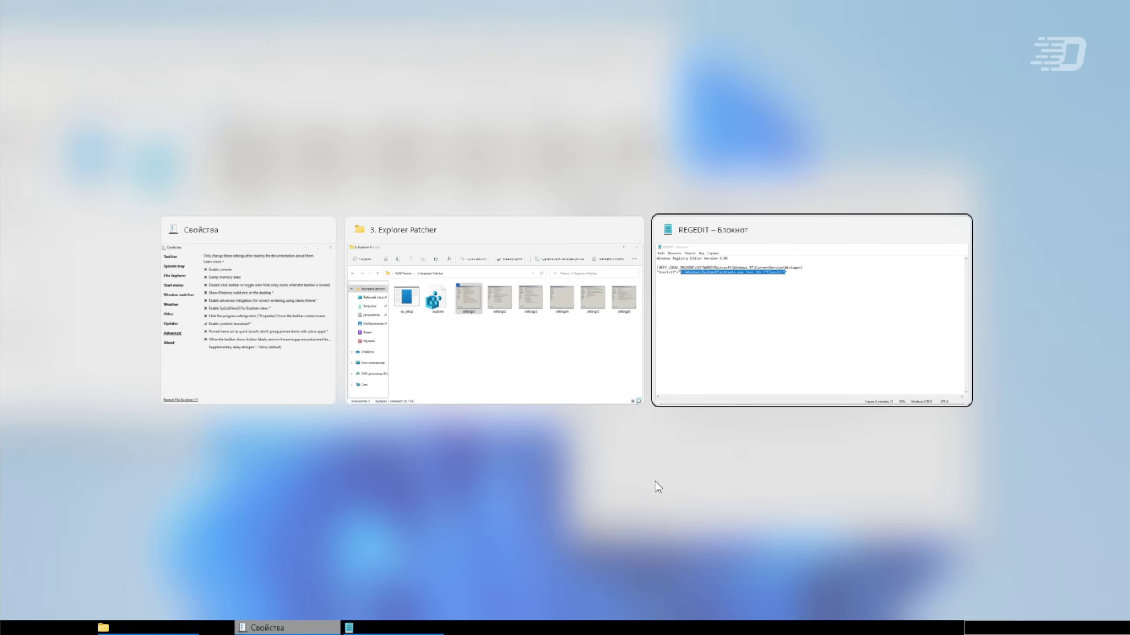
key("alt+Tab")
key("alt+Tab")
key("alt+Tab")
key("alt+Tab")
key("alt+Tab")
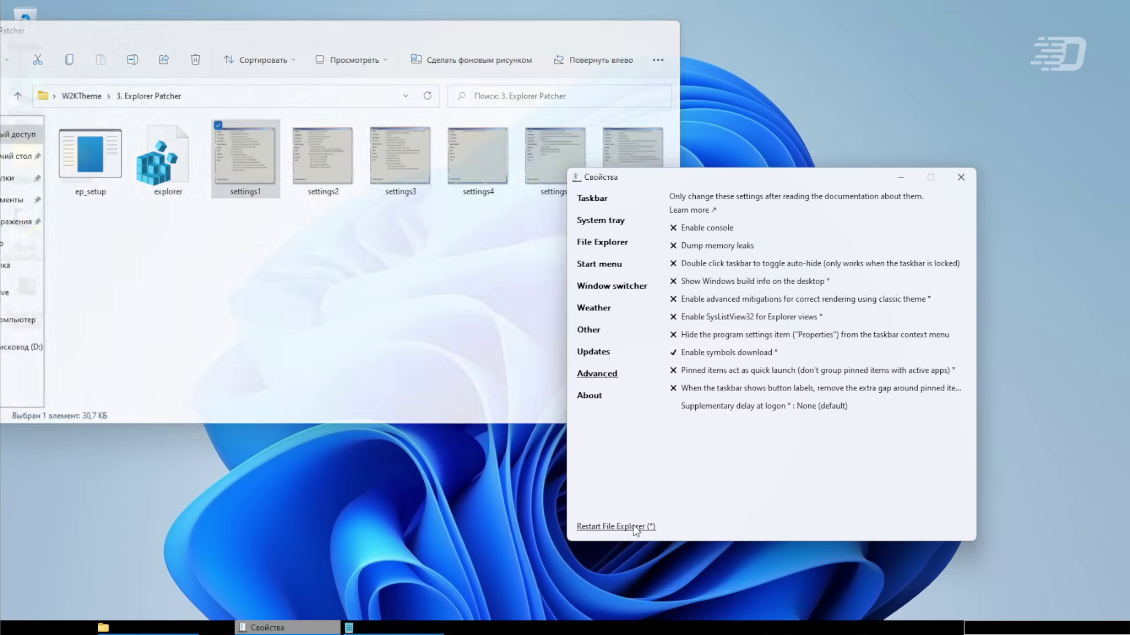
Step: Restart File Explorer from the ExplorerPatcher properties and cycle through the open windows to check the window switcher
left_click(635, 527)
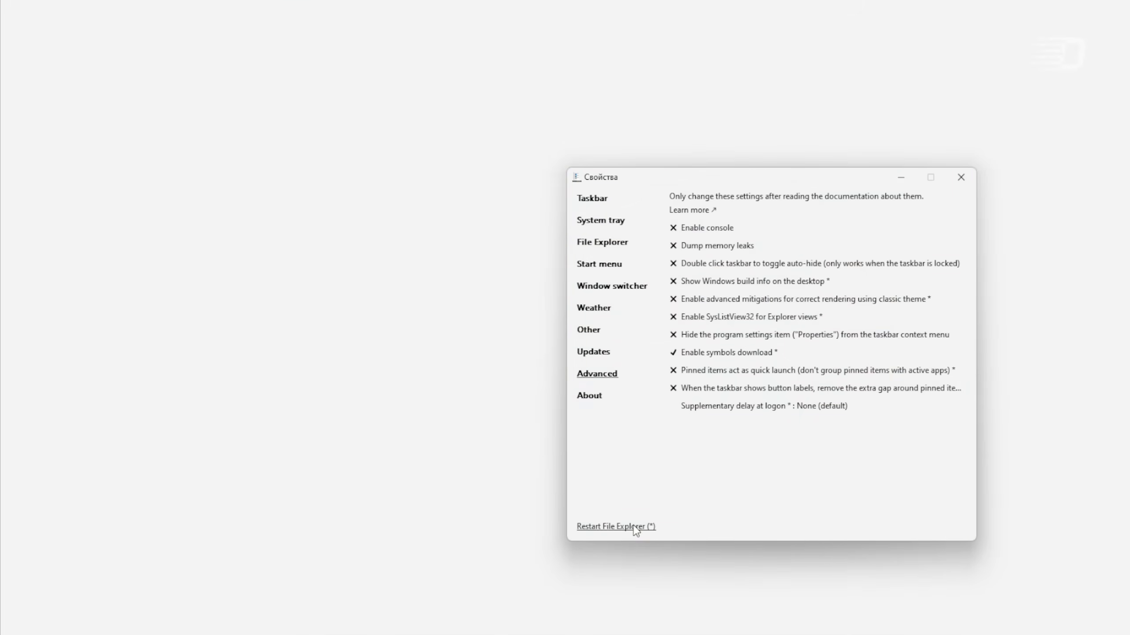
key("alt+Tab")
key("alt+Tab")
key("alt+Tab")
key("alt+Tab")
key("alt+Tab")
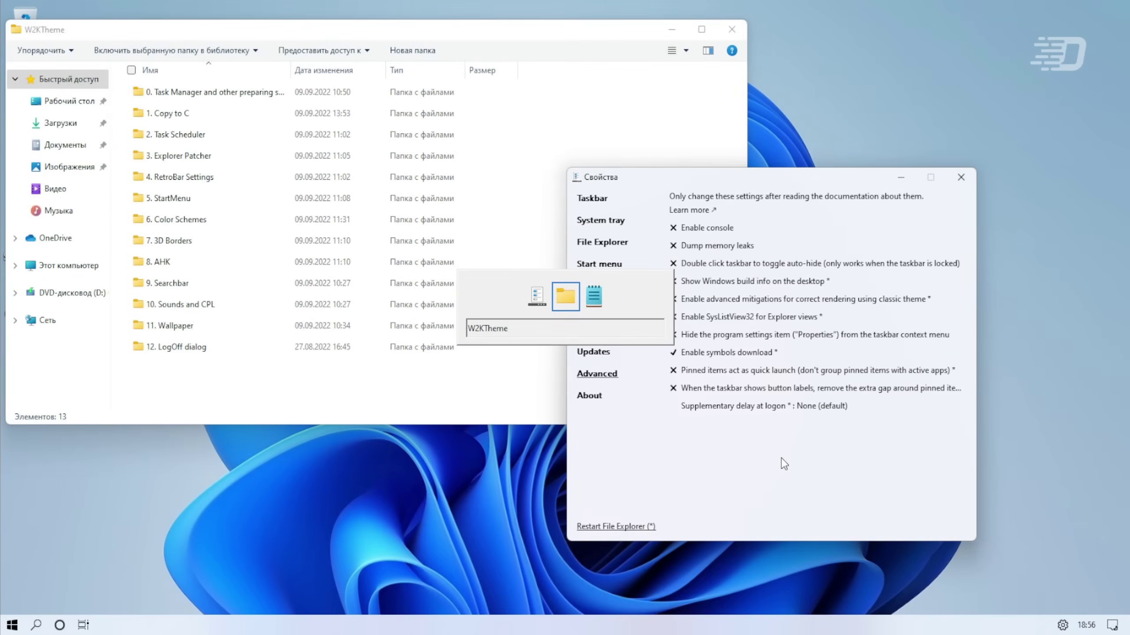
key("alt+Tab")
key("alt+Tab")
key("alt+Tab")
key("alt+Tab")
key("alt+Tab")
key("alt+Tab")
key("alt+Tab")
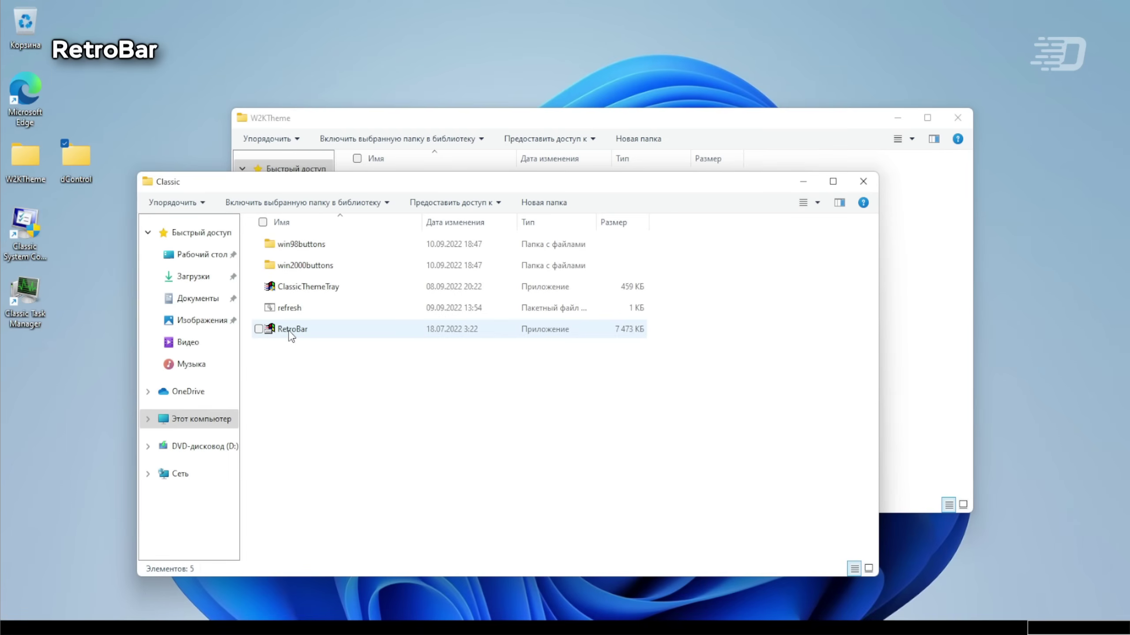
Step: Launch RetroBar from the Classic folder and set its theme to System in its properties
double_click(291, 337)
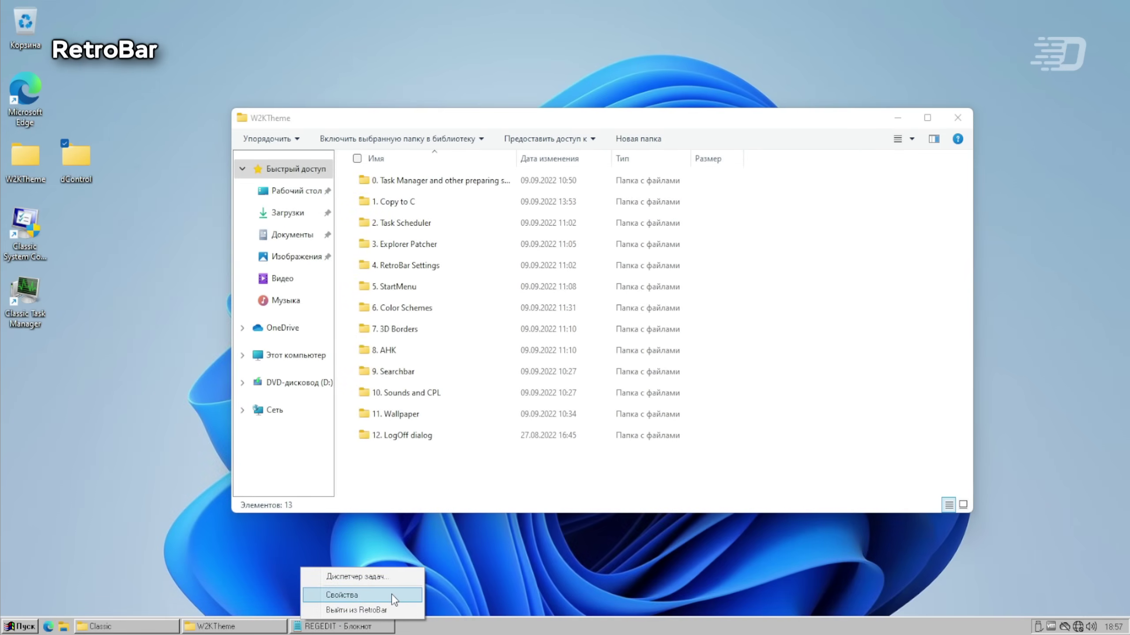
left_click(391, 594)
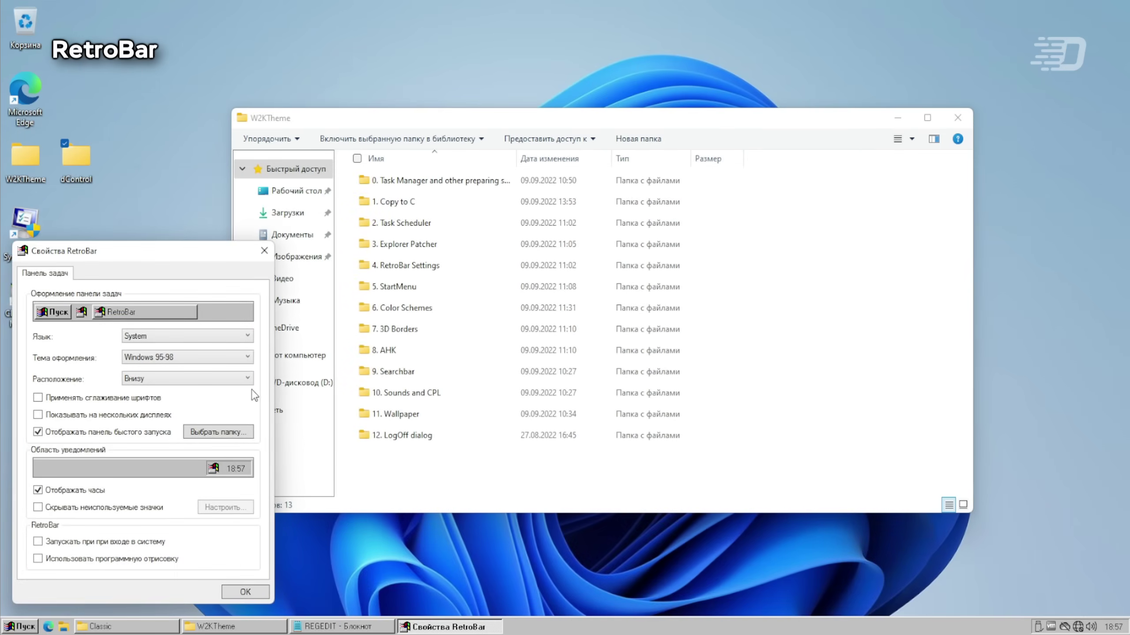
left_click(196, 357)
left_click(199, 370)
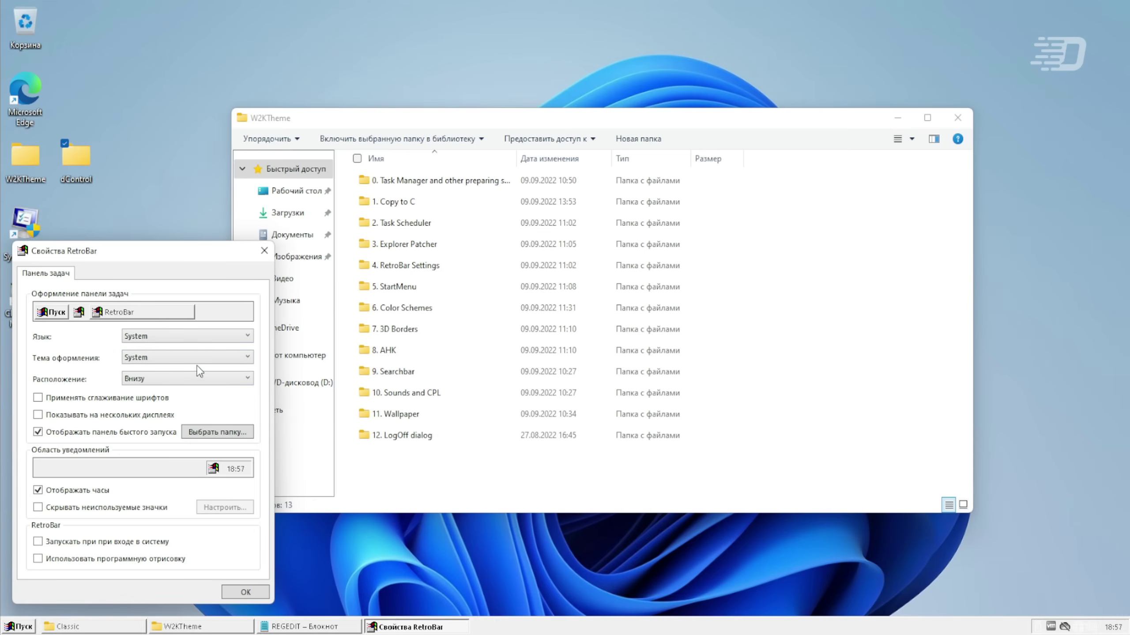
left_click(196, 341)
left_click(196, 341)
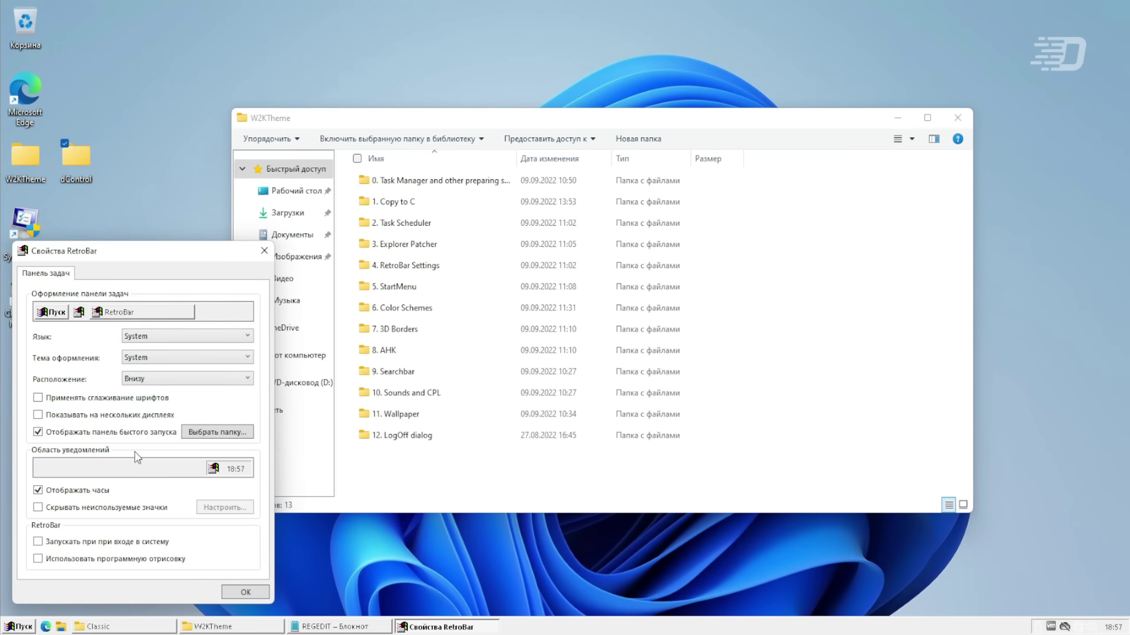
left_click(231, 592)
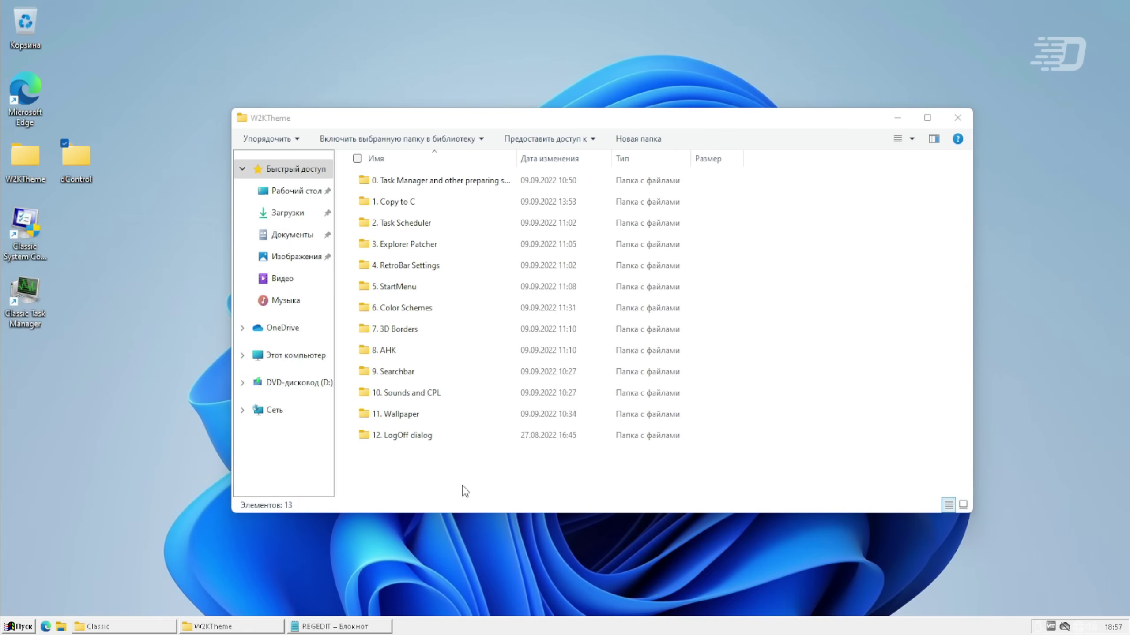
Step: Install Open-Shell with OpenShellSetup_4_4_160 from the 5. StartMenu folder, accepting the license and keeping the default features and location
double_click(426, 287)
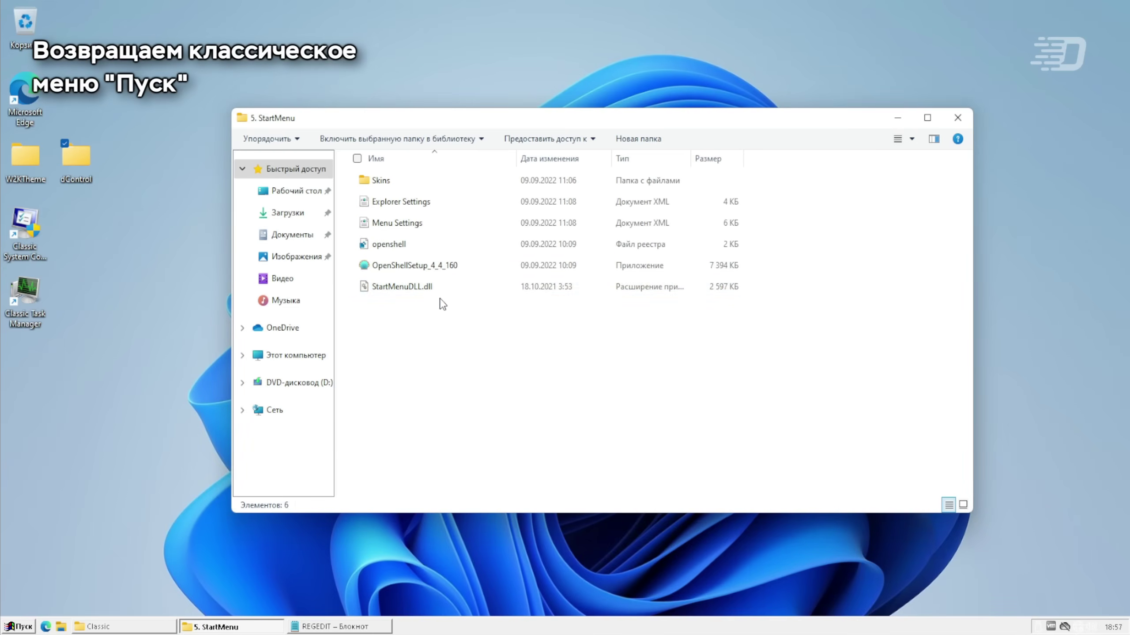
double_click(421, 266)
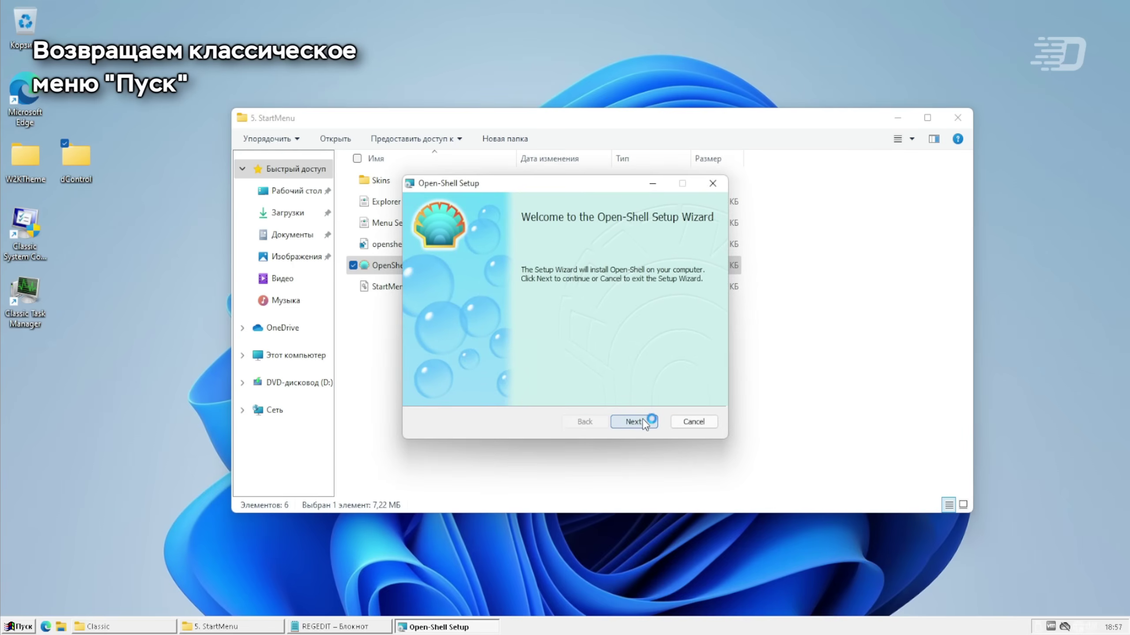
left_click(643, 421)
left_click(548, 390)
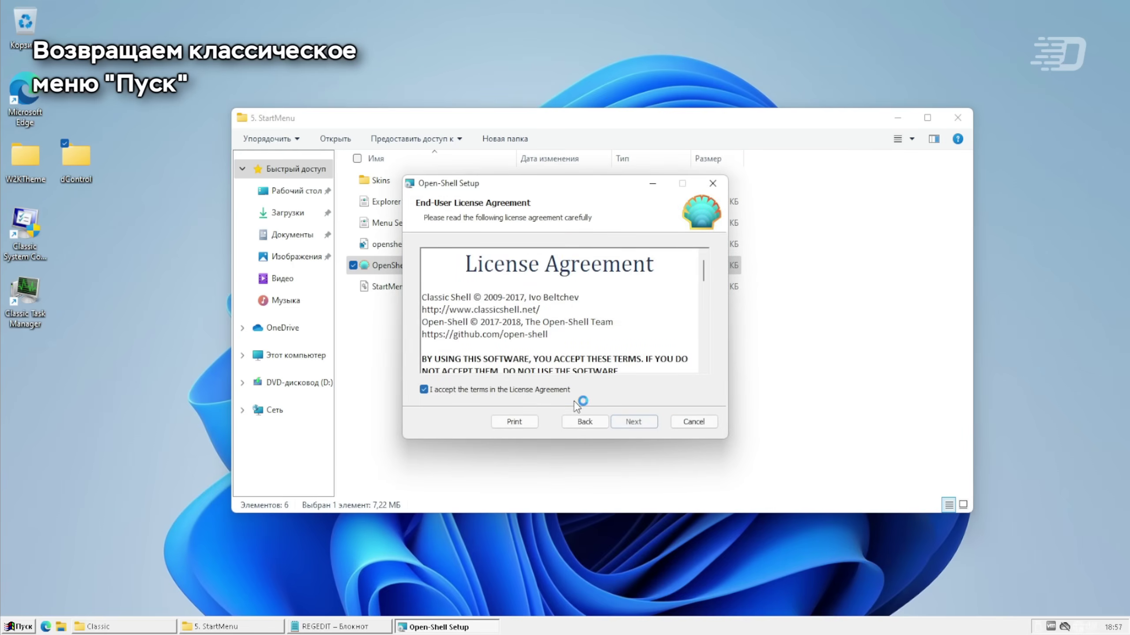
left_click(643, 422)
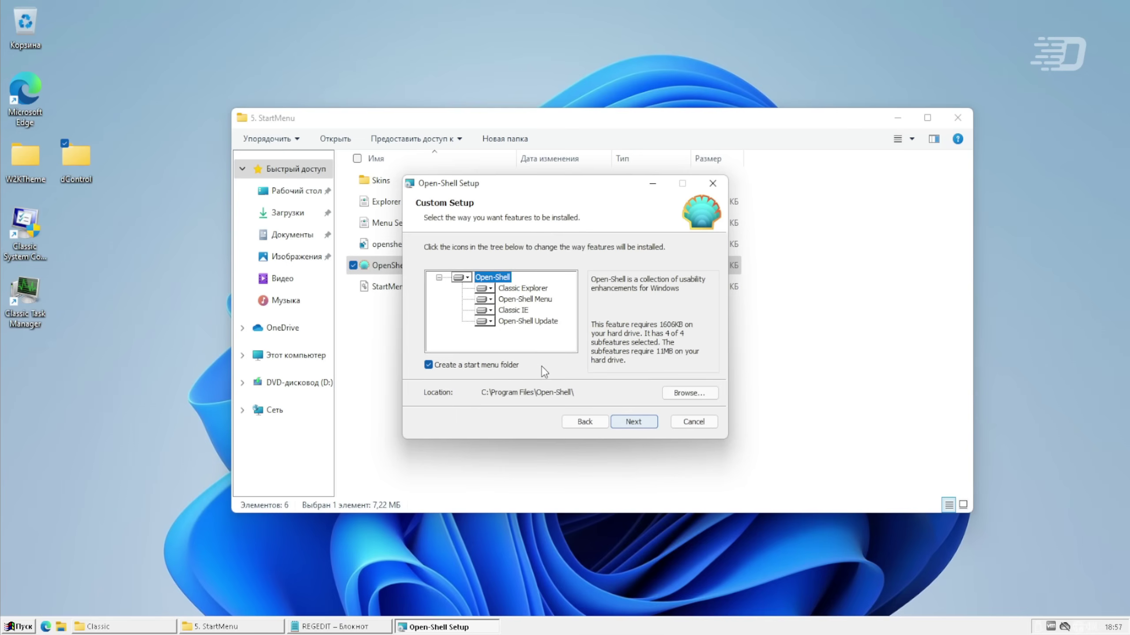
left_click(630, 424)
left_click(630, 423)
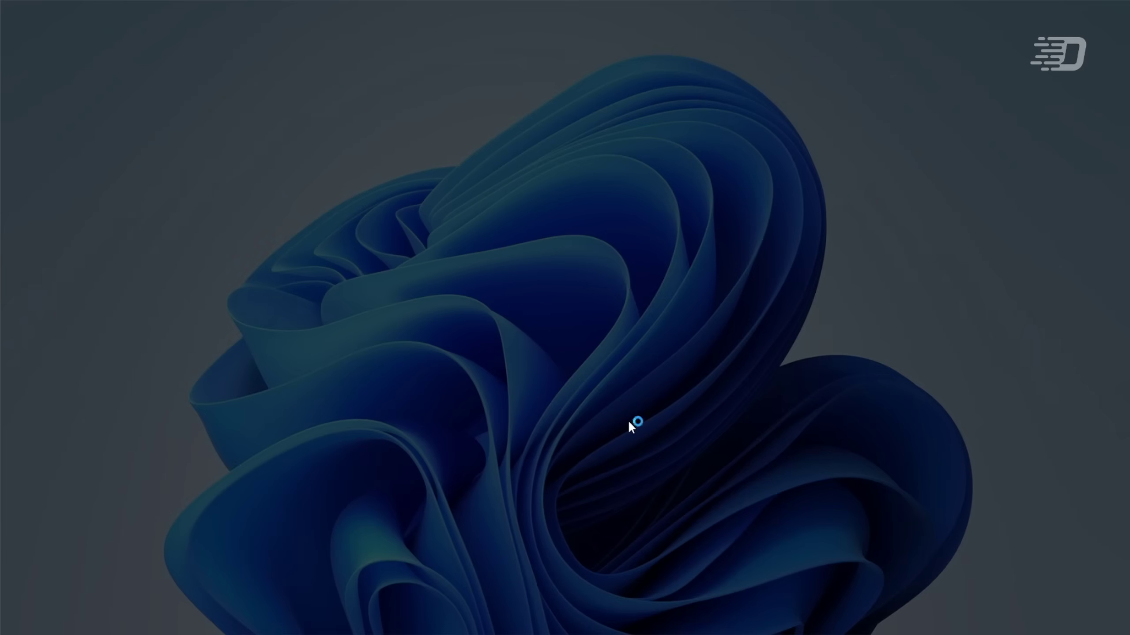
left_click(532, 426)
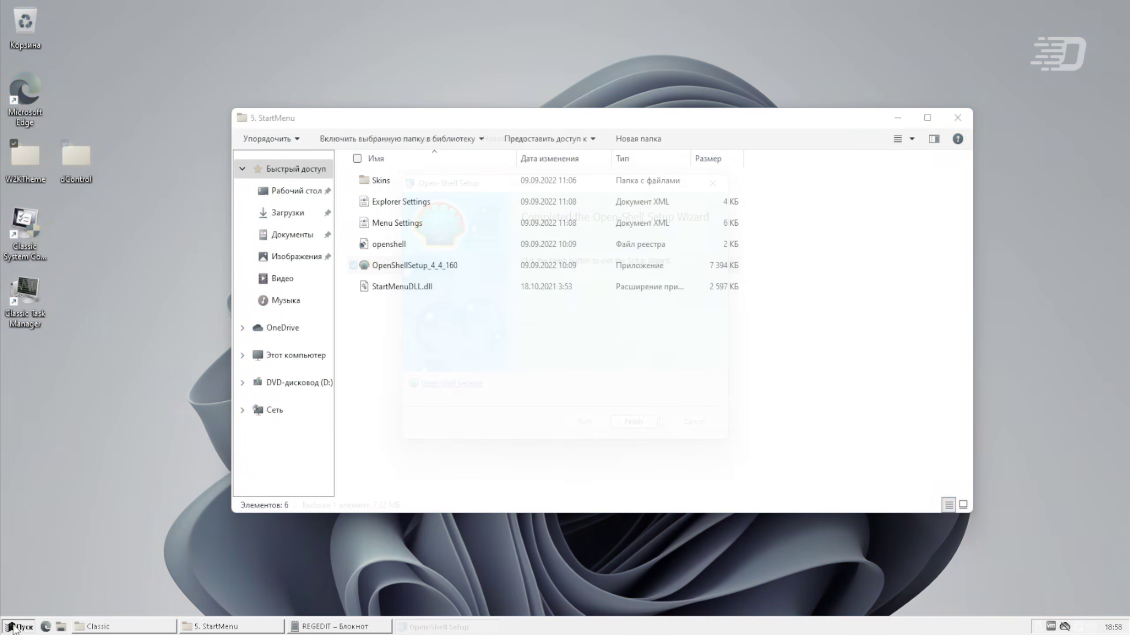
Step: Show all Open-Shell Menu settings, load the Menu Settings XML file from W2KTheme's 5. StartMenu folder and save the configuration
left_click(18, 627)
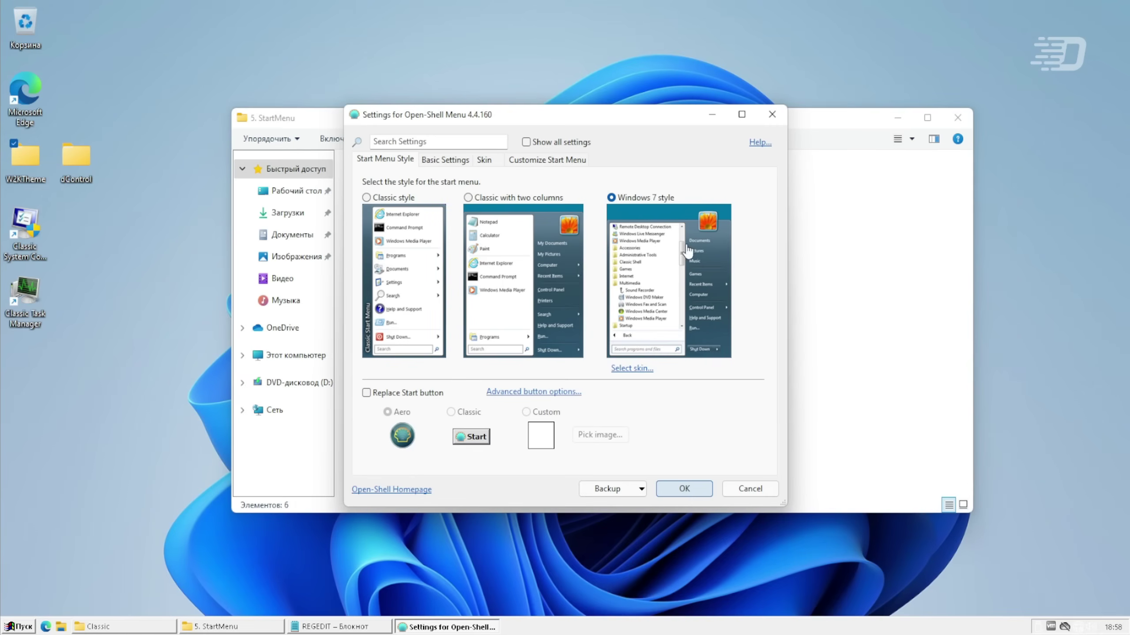
left_click(552, 142)
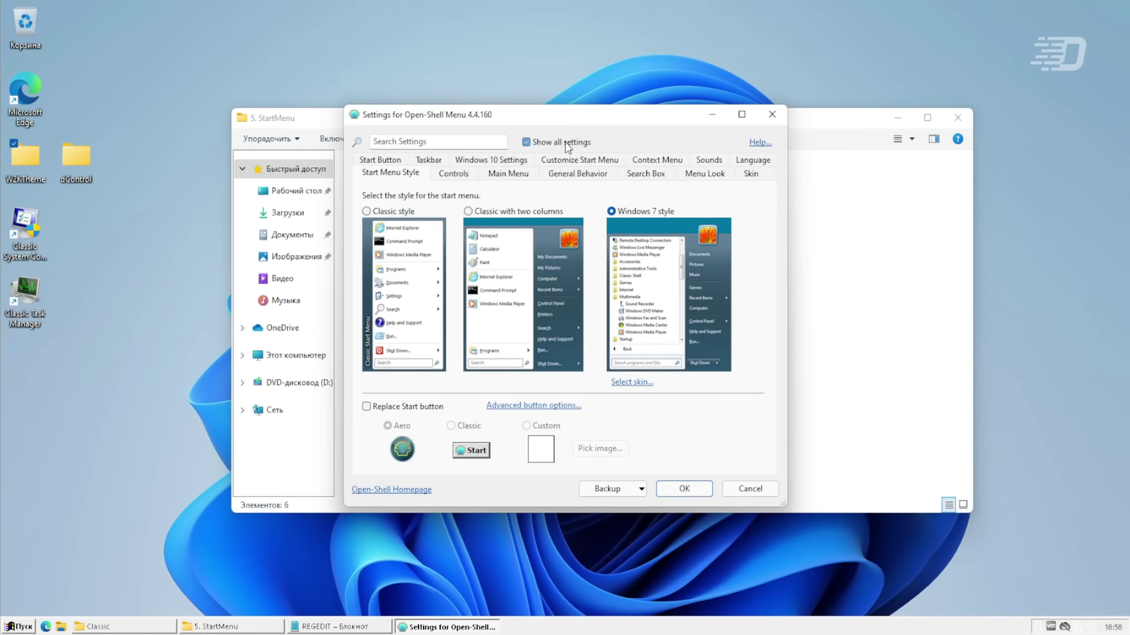
left_click(641, 489)
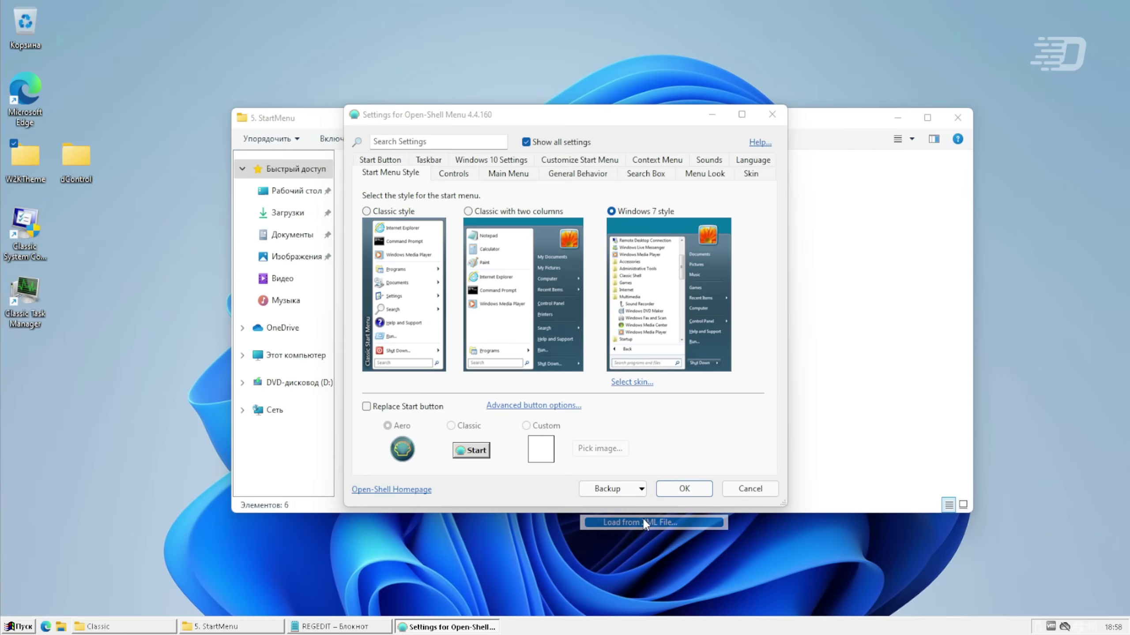
left_click(642, 518)
left_click(409, 208)
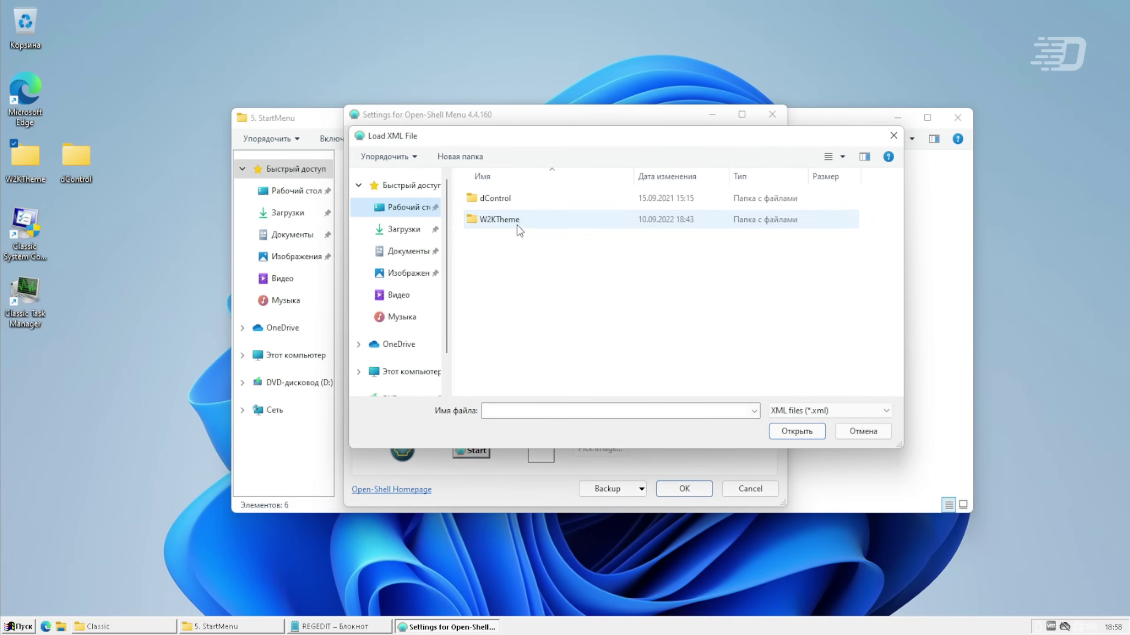
double_click(498, 219)
double_click(521, 304)
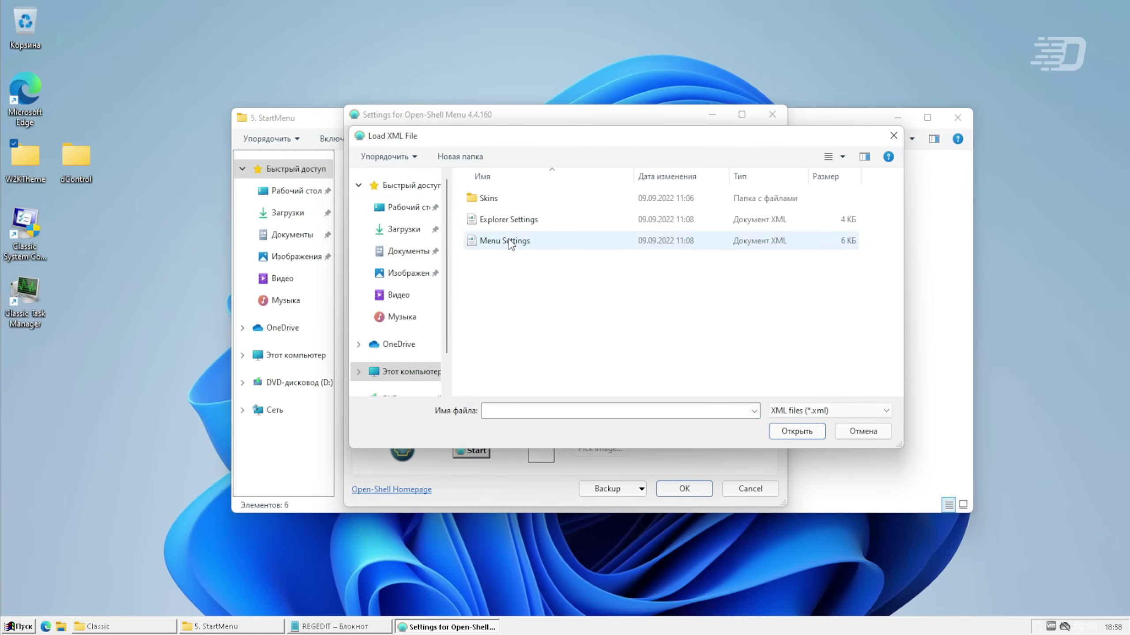
double_click(507, 241)
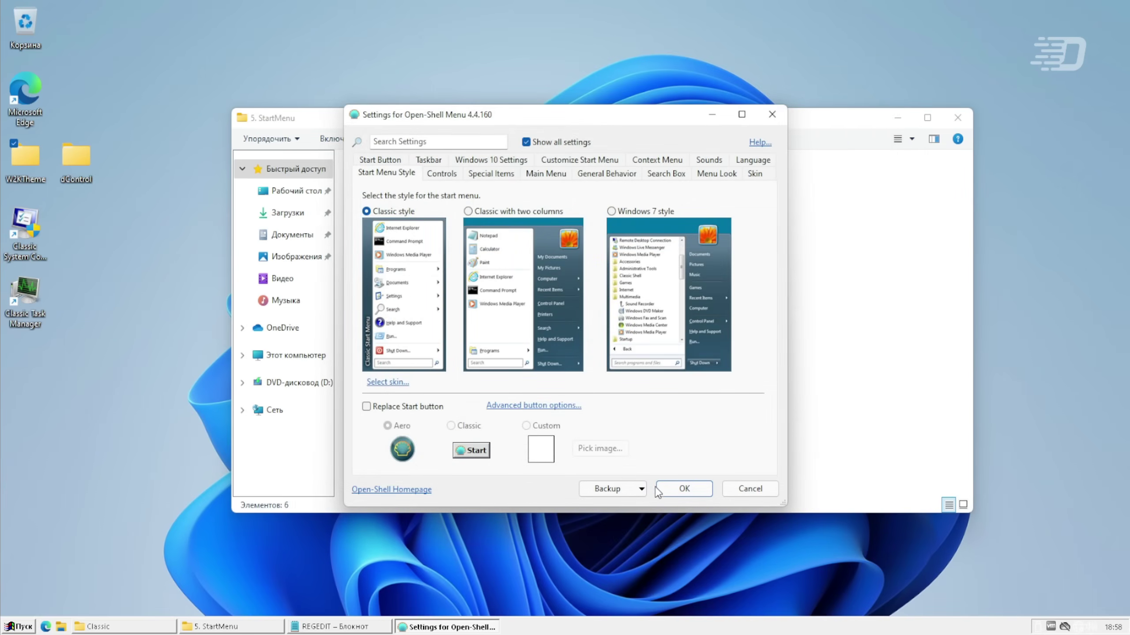
left_click(681, 489)
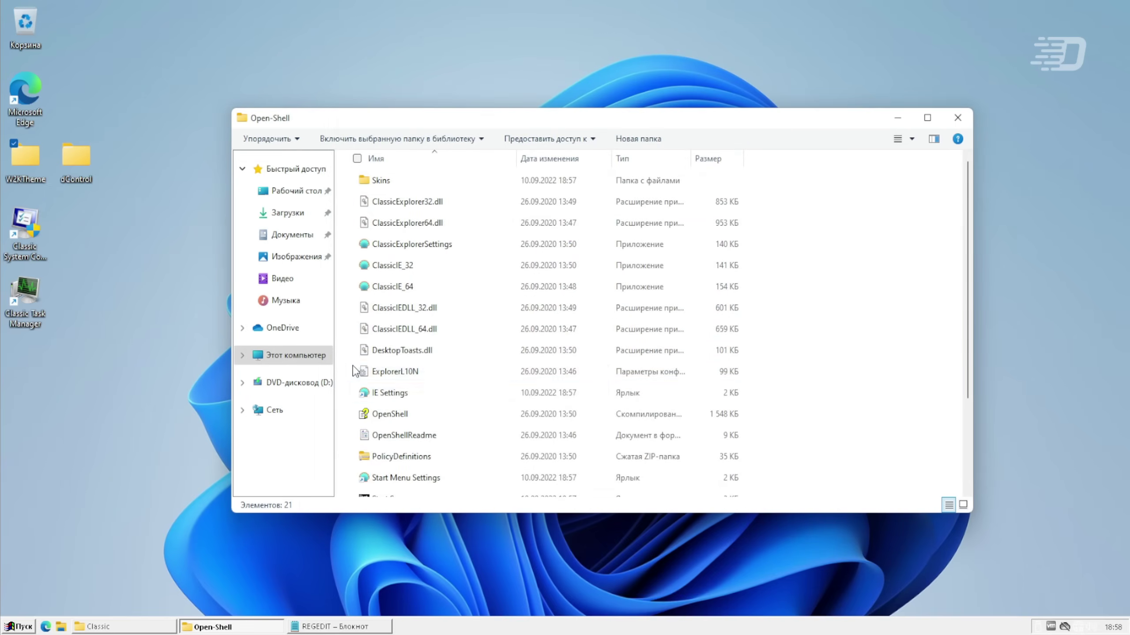
Step: Paste the copied Skins folder into the Open-Shell program folder and merge it with the existing Skins folder
right_click(354, 370)
left_click(365, 381)
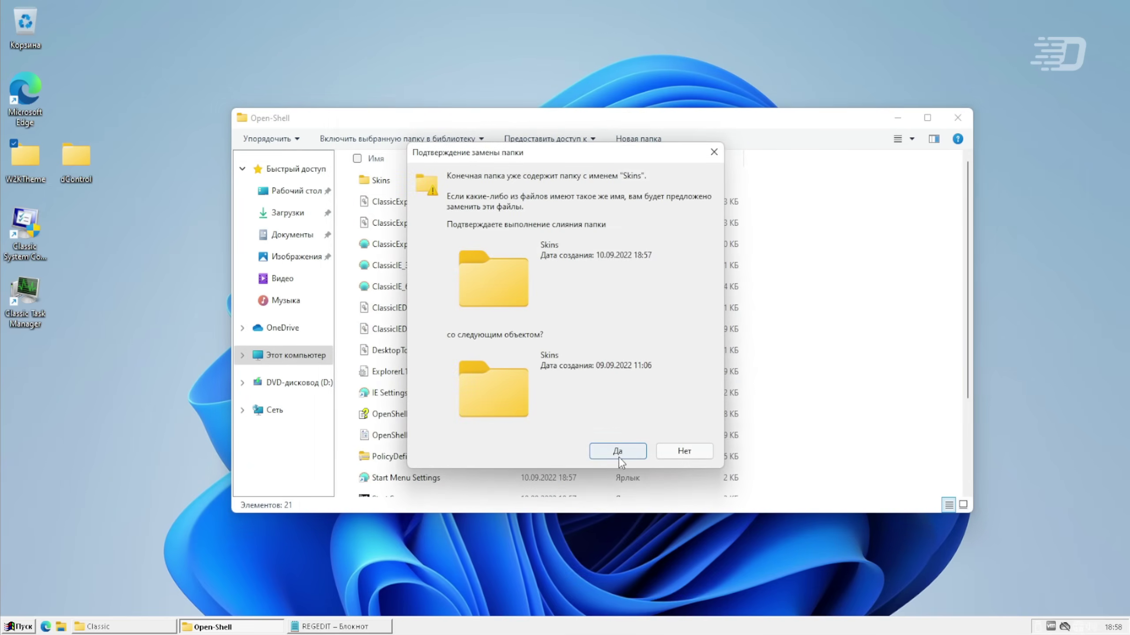
left_click(619, 458)
left_click(624, 429)
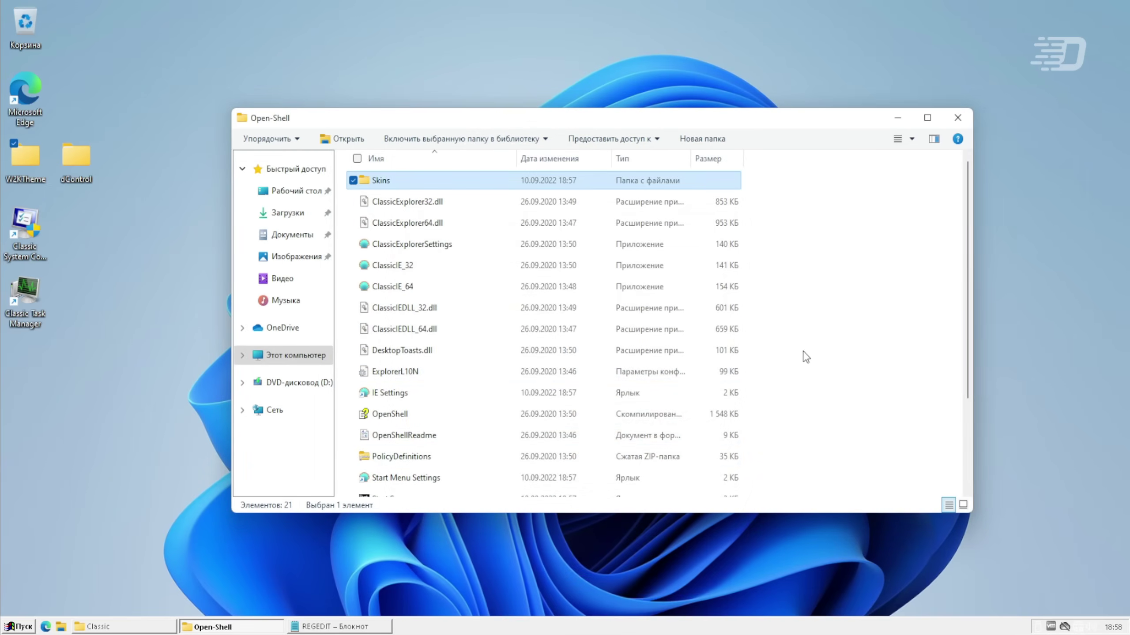
Step: Copy StartMenuDLL.dll from the 5. StartMenu folder into the Open-Shell program folder, retrying the copy while the target is in use
left_click(512, 247)
left_click(555, 369)
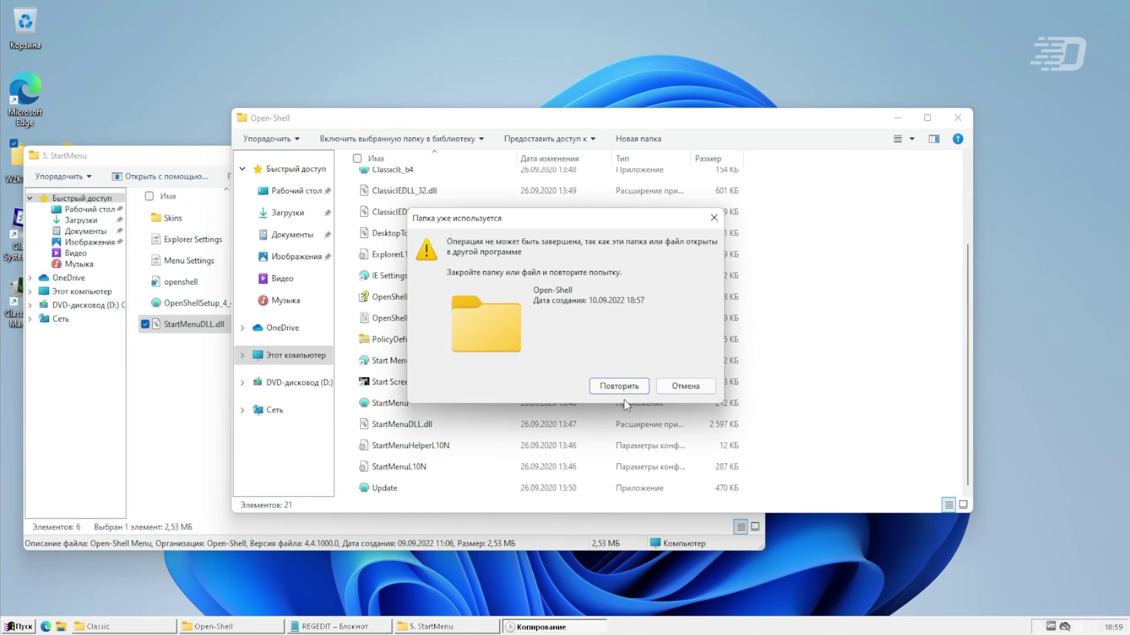
left_click(621, 386)
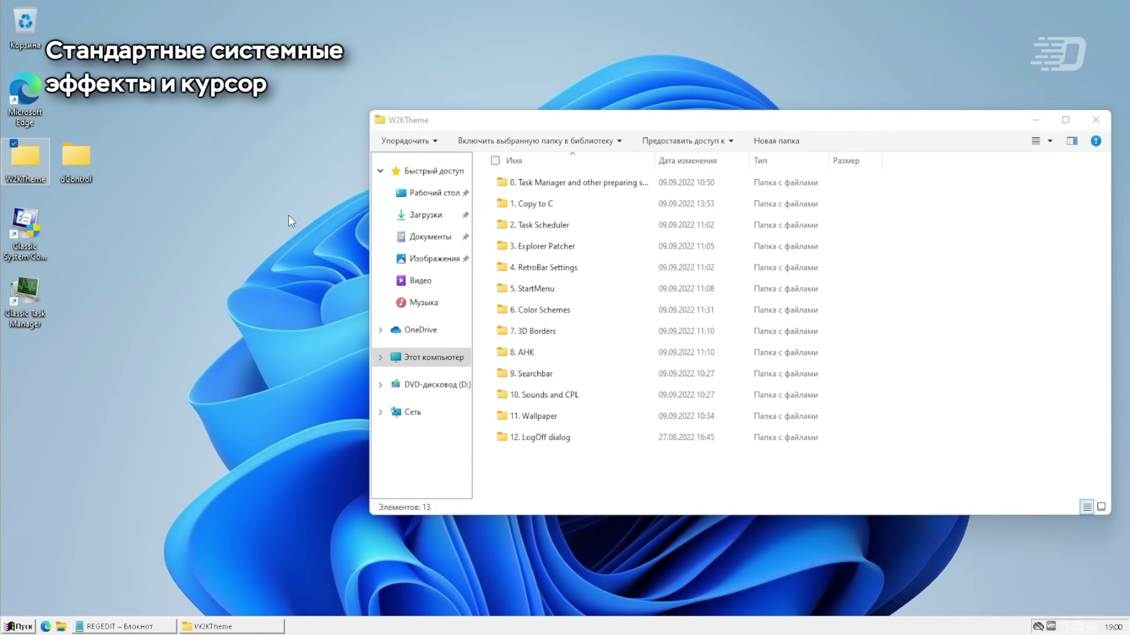
Step: Run sysdm.cpl and set the advanced performance visual effects to best performance (Обеспечить наилучшее быстродействие)
key("super+r")
type("sysdm.cpl")
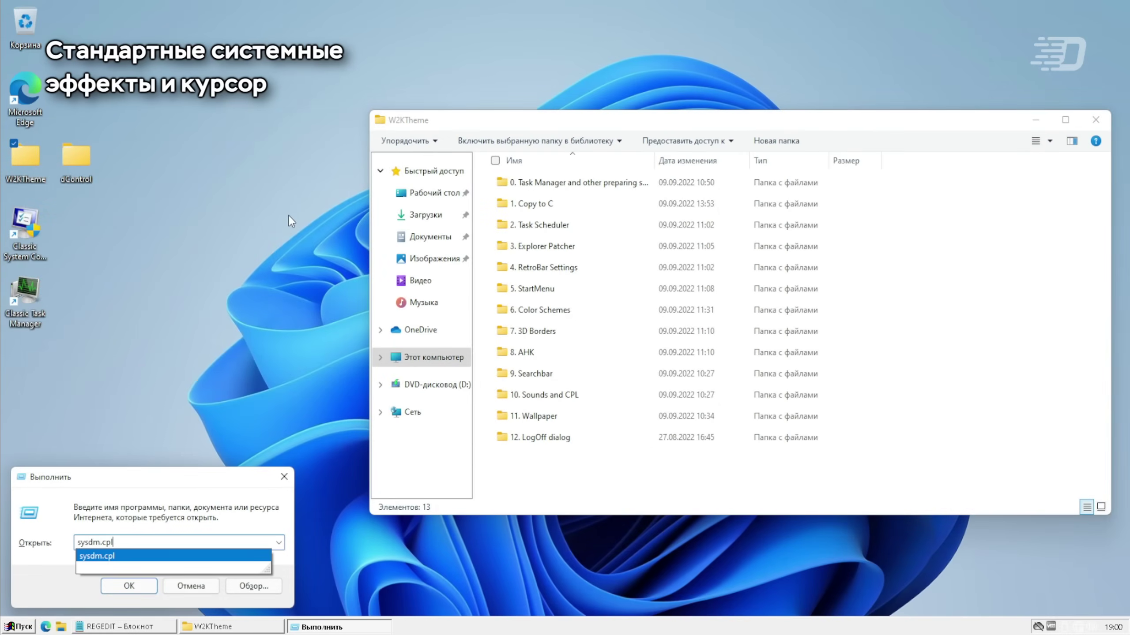
key("Return")
left_click(111, 108)
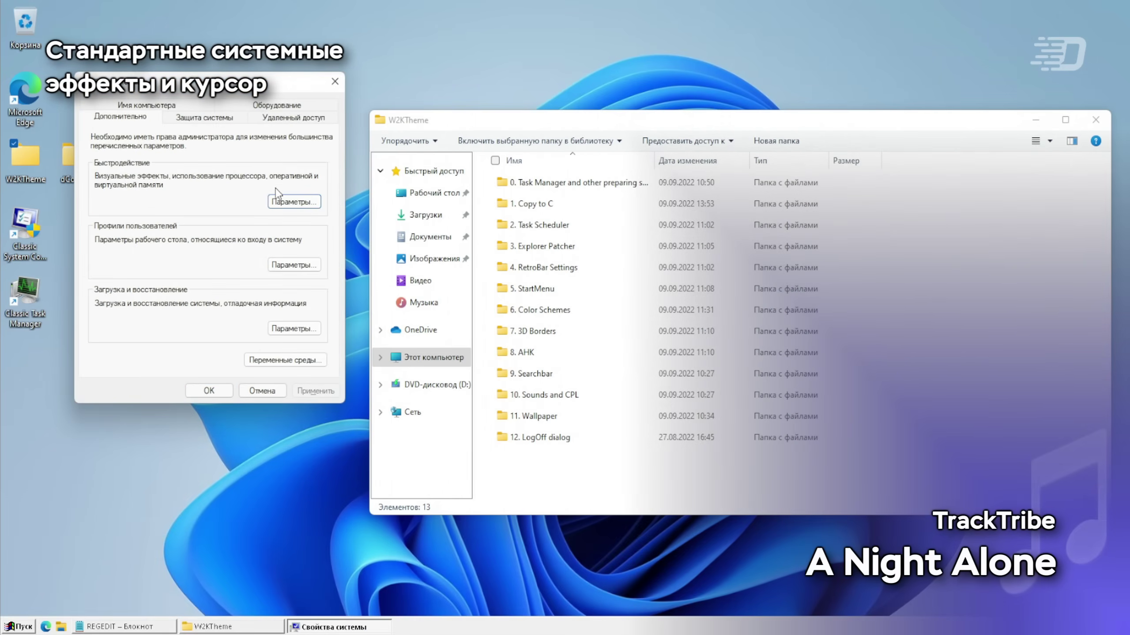
left_click(278, 193)
left_click(187, 268)
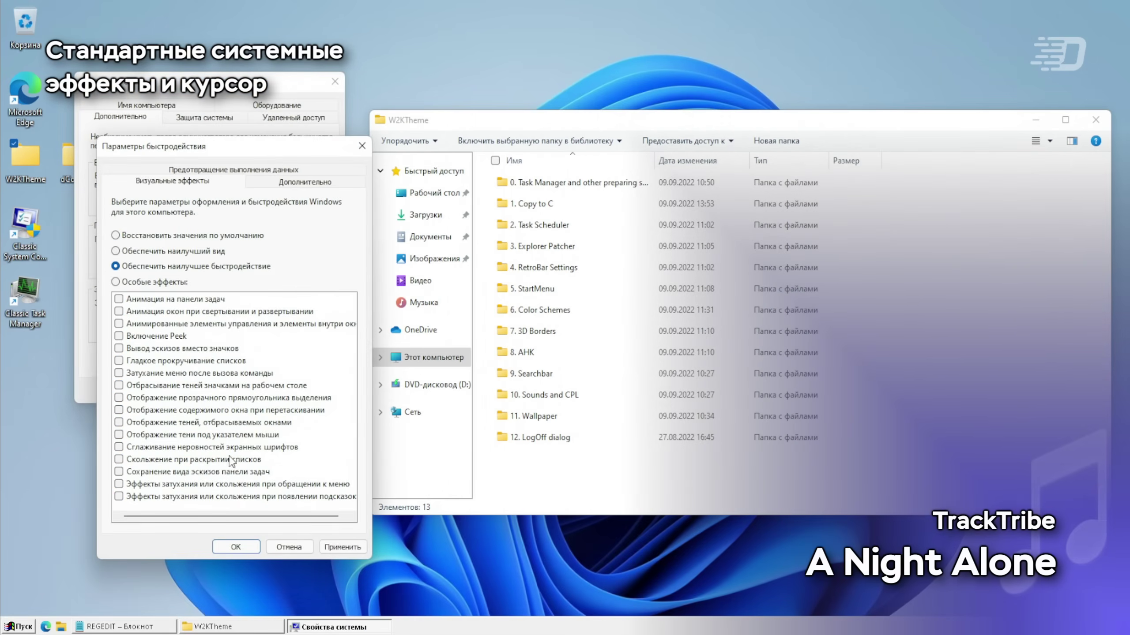
left_click(236, 547)
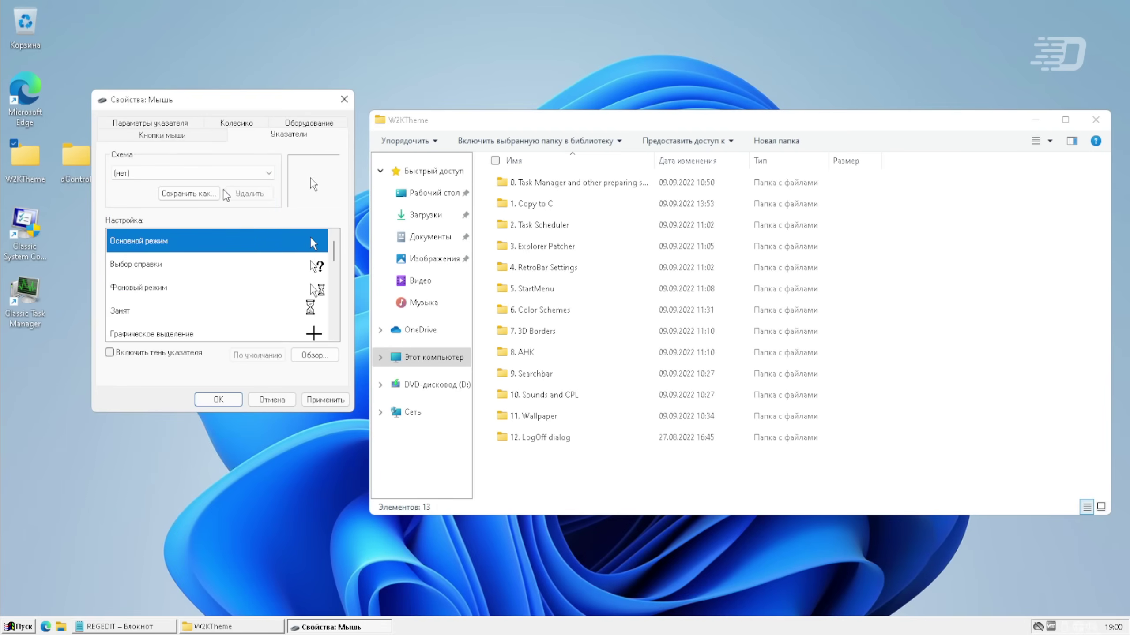
Step: Turn off the pointer shadow in the mouse properties, keep the pointer scheme at (нет) and accept the settings
left_click(109, 352)
left_click(219, 399)
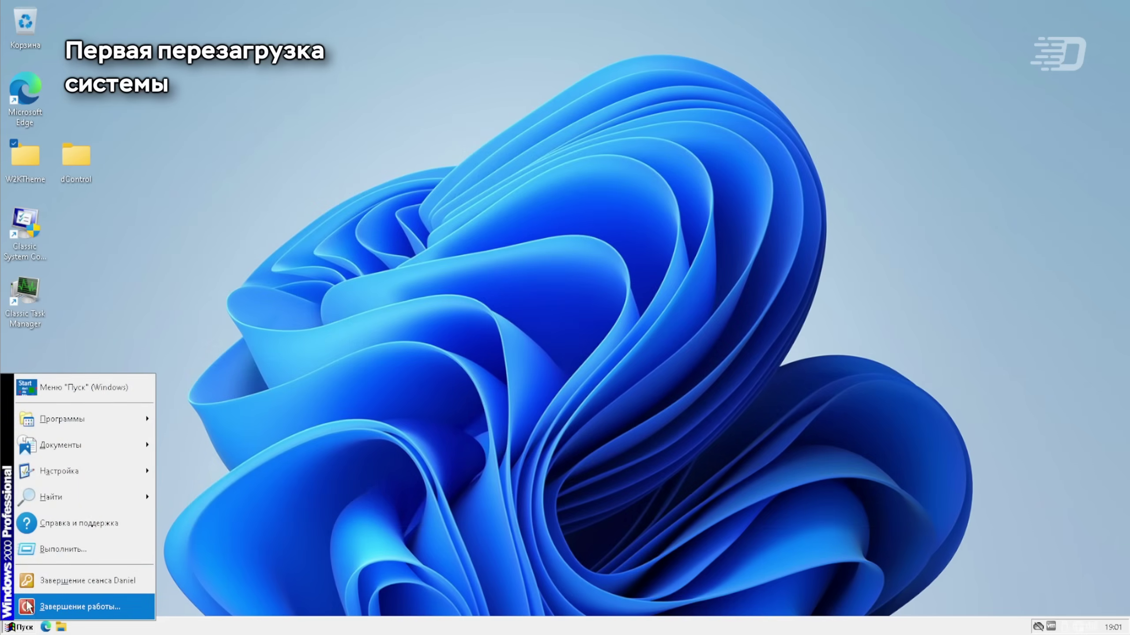
Step: Restart the computer by choosing Перезагрузка in the Windows shutdown dialog
left_click(30, 604)
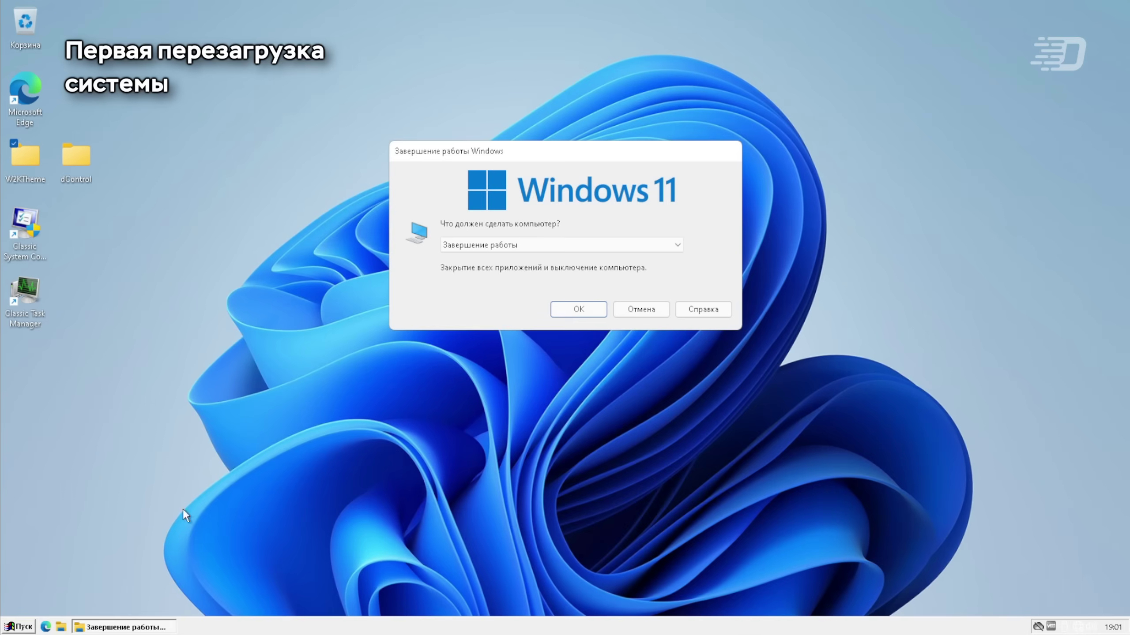
left_click(521, 246)
left_click(498, 302)
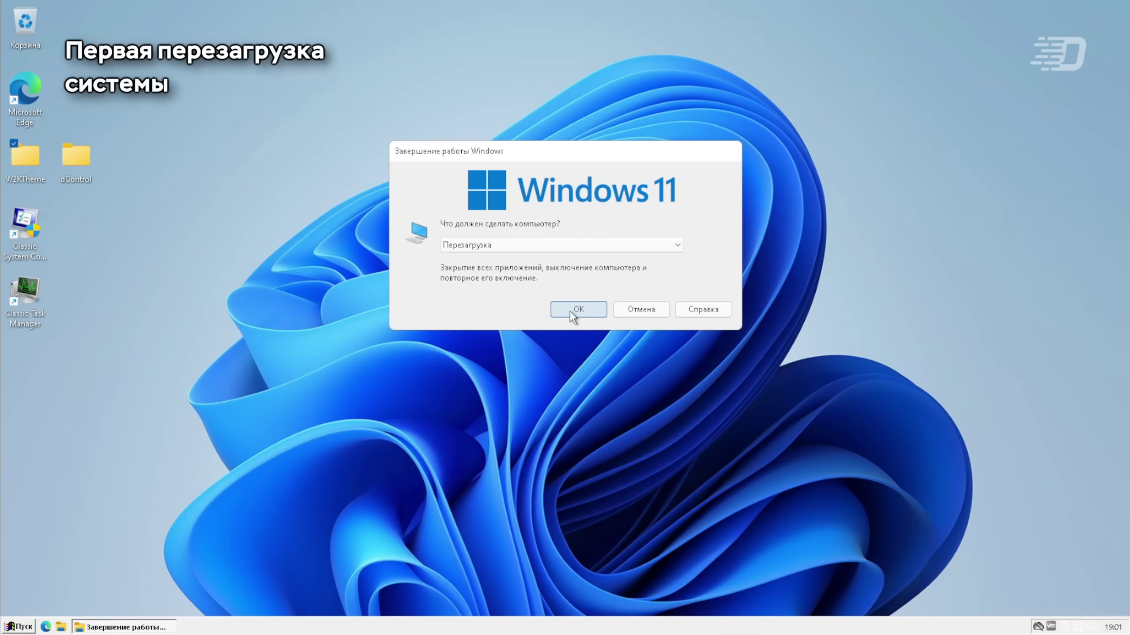
left_click(573, 309)
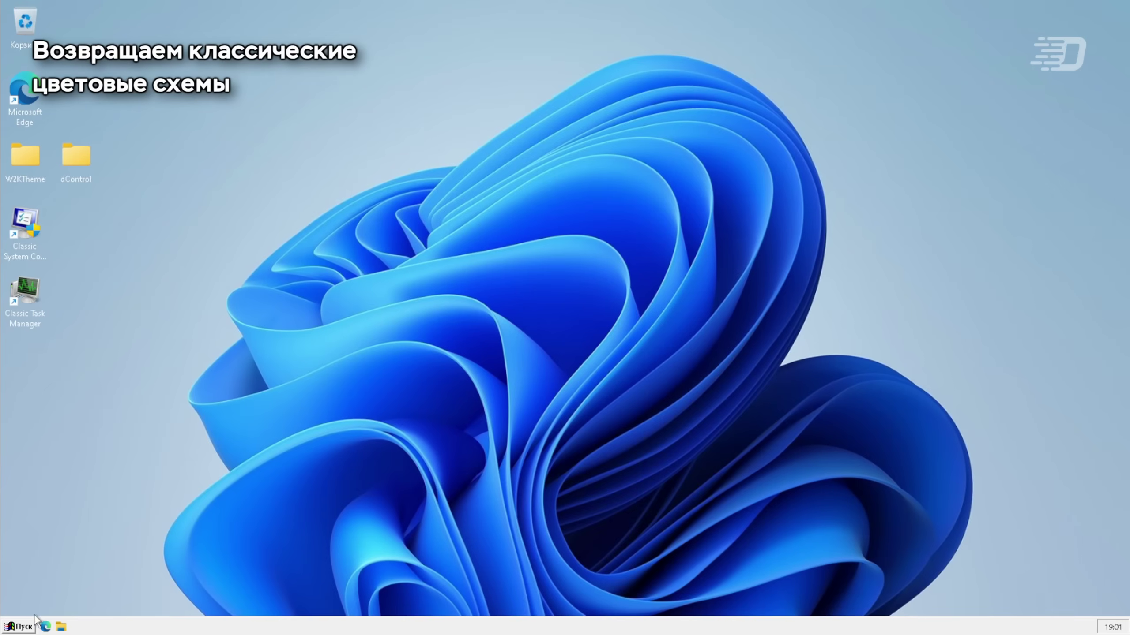
Step: Merge the Color Schemes (w2k) file from W2KTheme's 6. Color Schemes folder into the registry, granting the Registry Editor permission
left_click(18, 627)
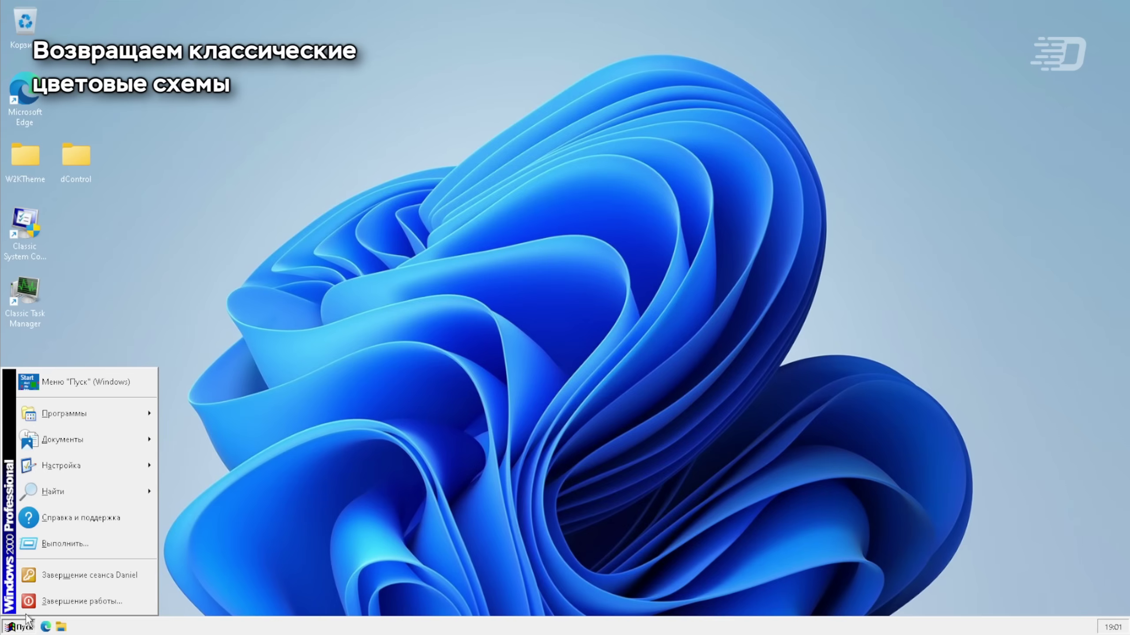
left_click(577, 376)
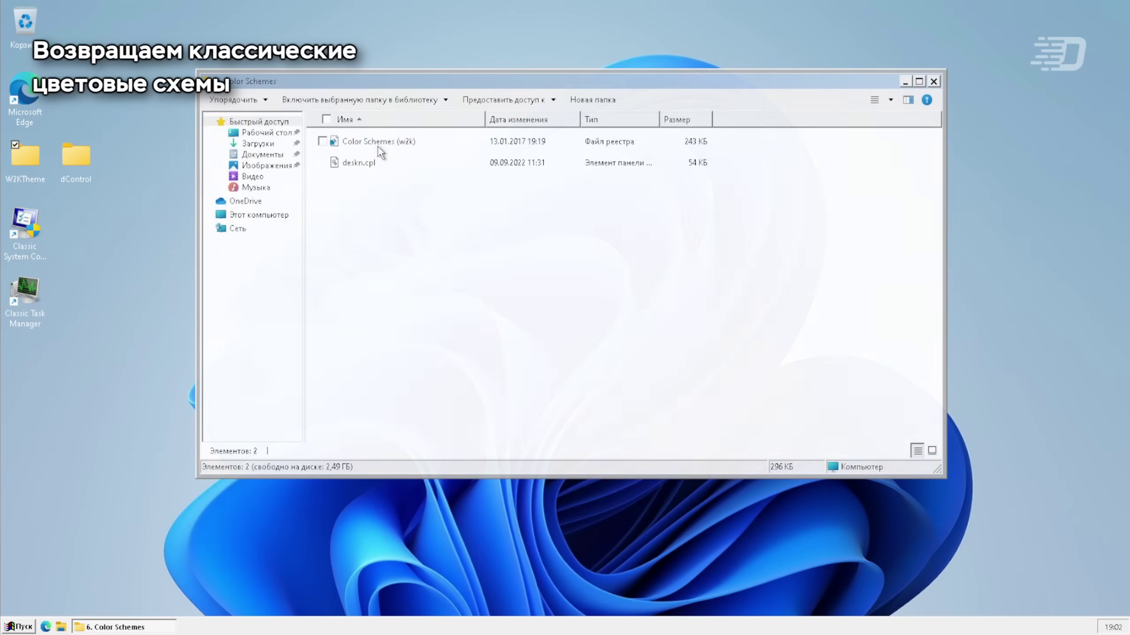
double_click(377, 145)
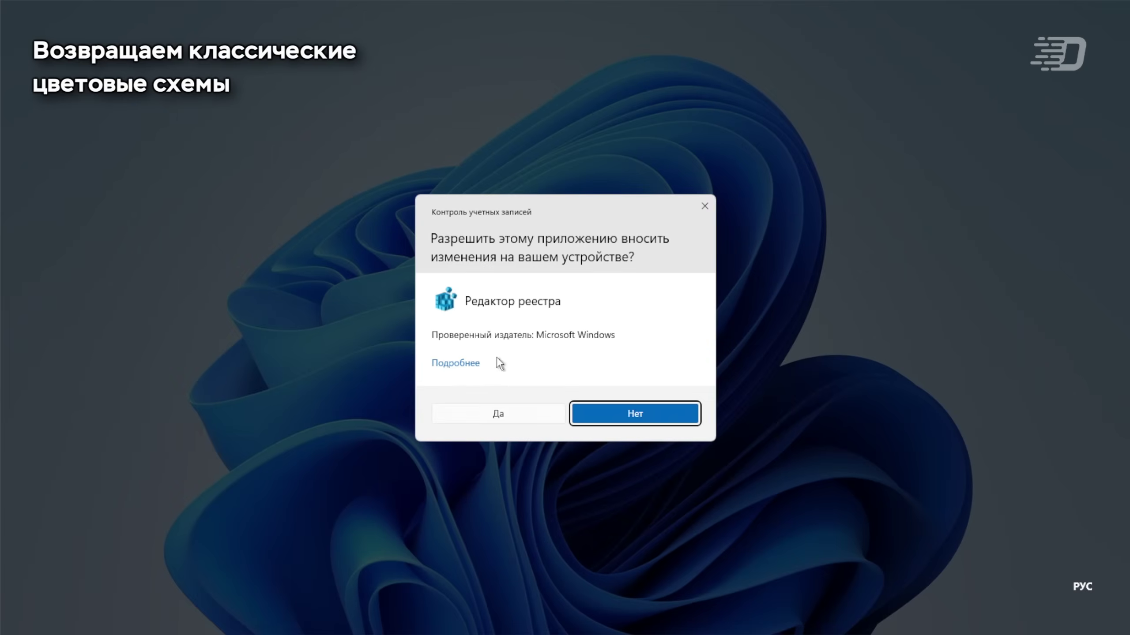
left_click(504, 409)
left_click(660, 337)
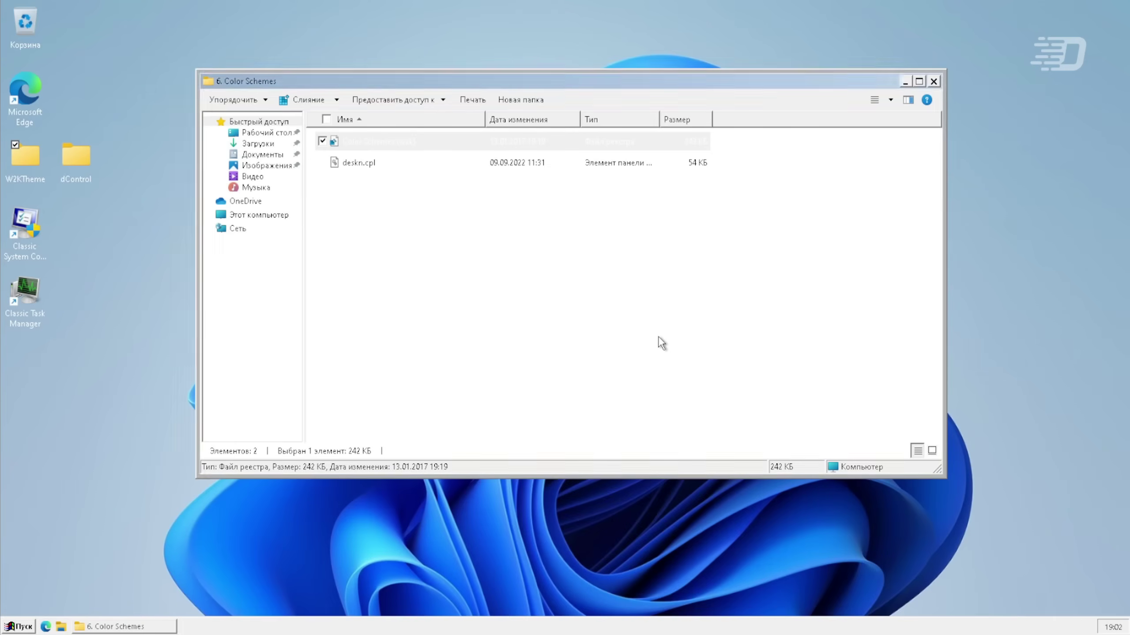
left_click(712, 316)
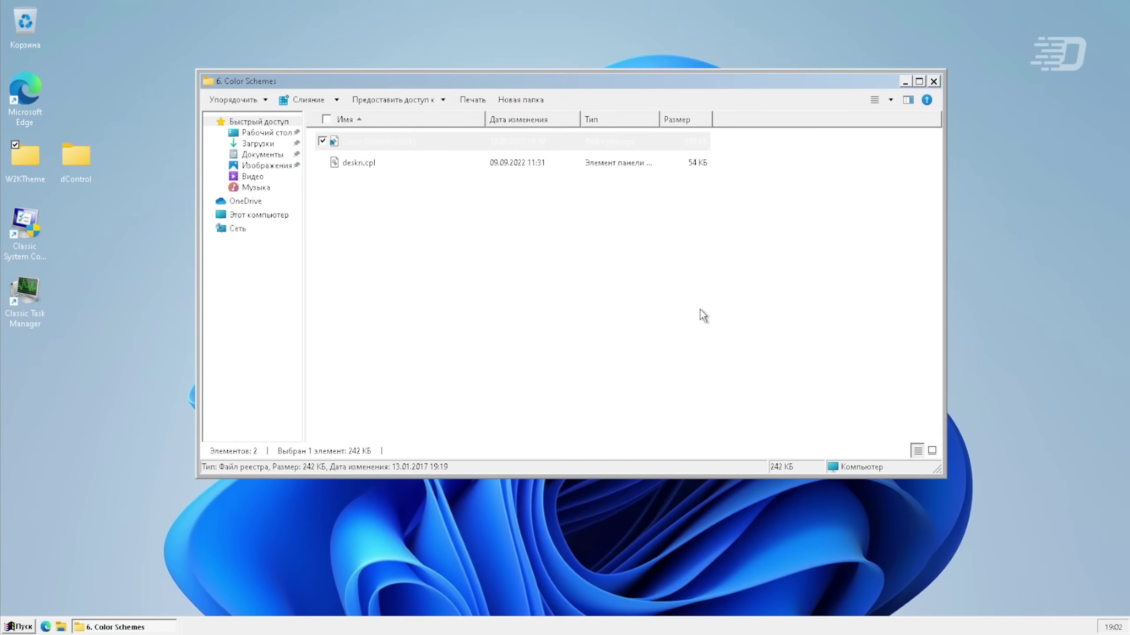
Step: Open deskn.cpl from the 6. Color Schemes folder and apply the Windows 2000 appearance scheme
double_click(362, 171)
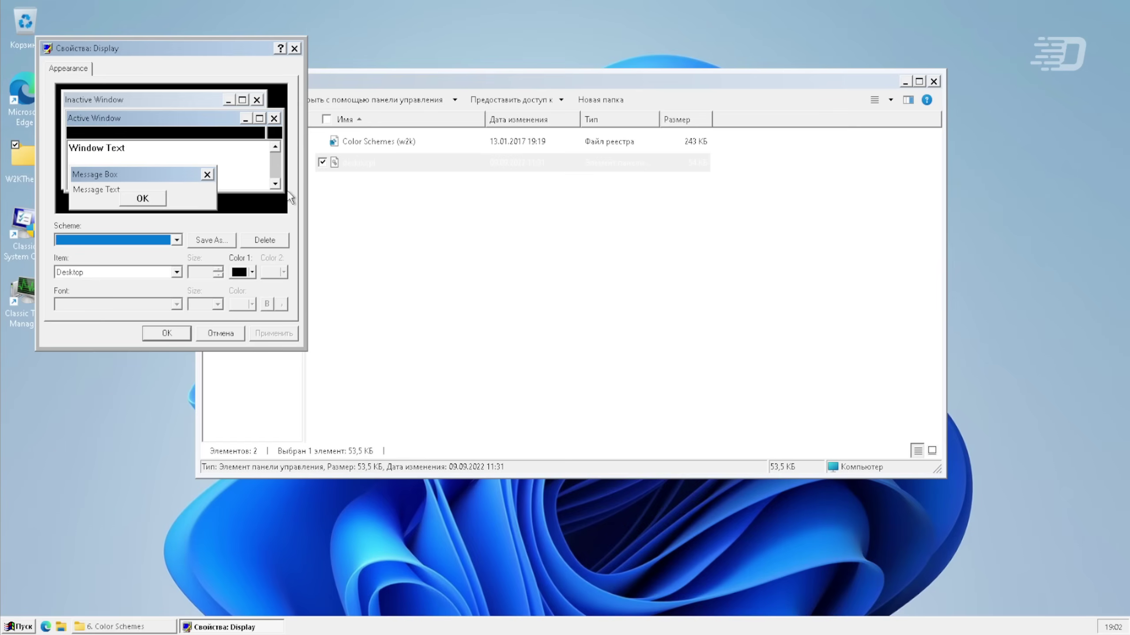
left_click_drag(188, 40, 291, 107)
left_click(279, 307)
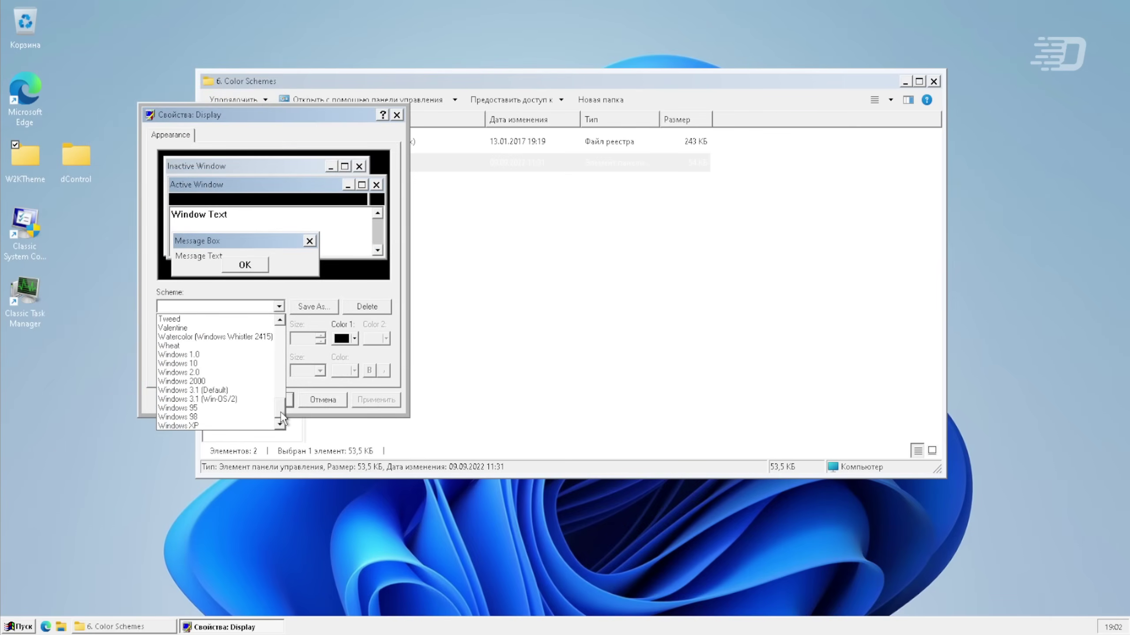
left_click(235, 399)
left_click(278, 308)
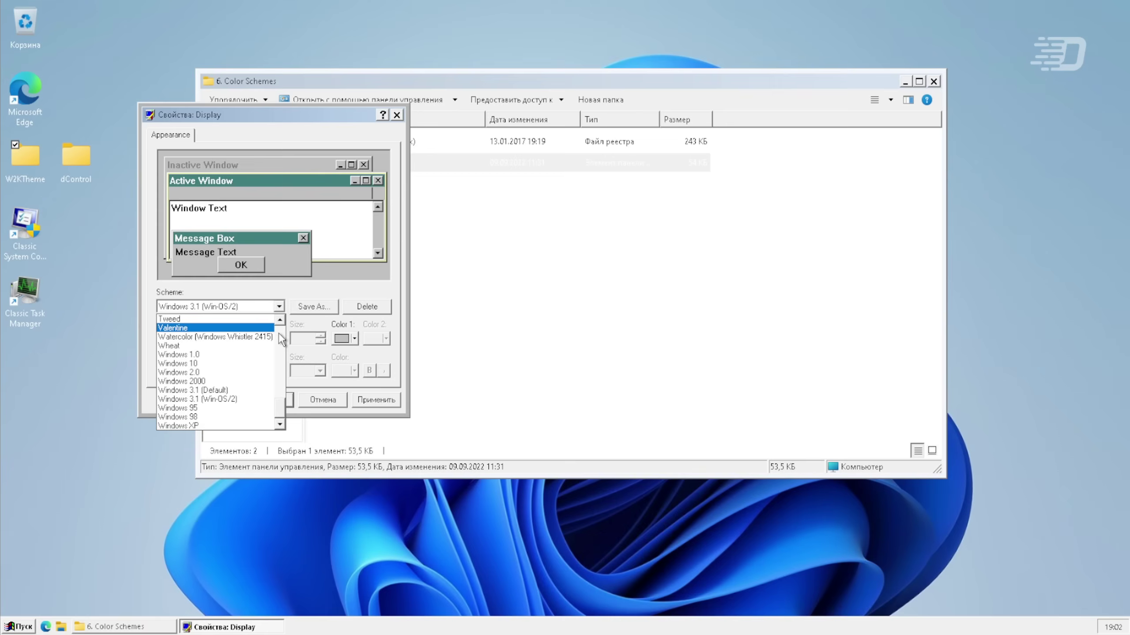
left_click(191, 381)
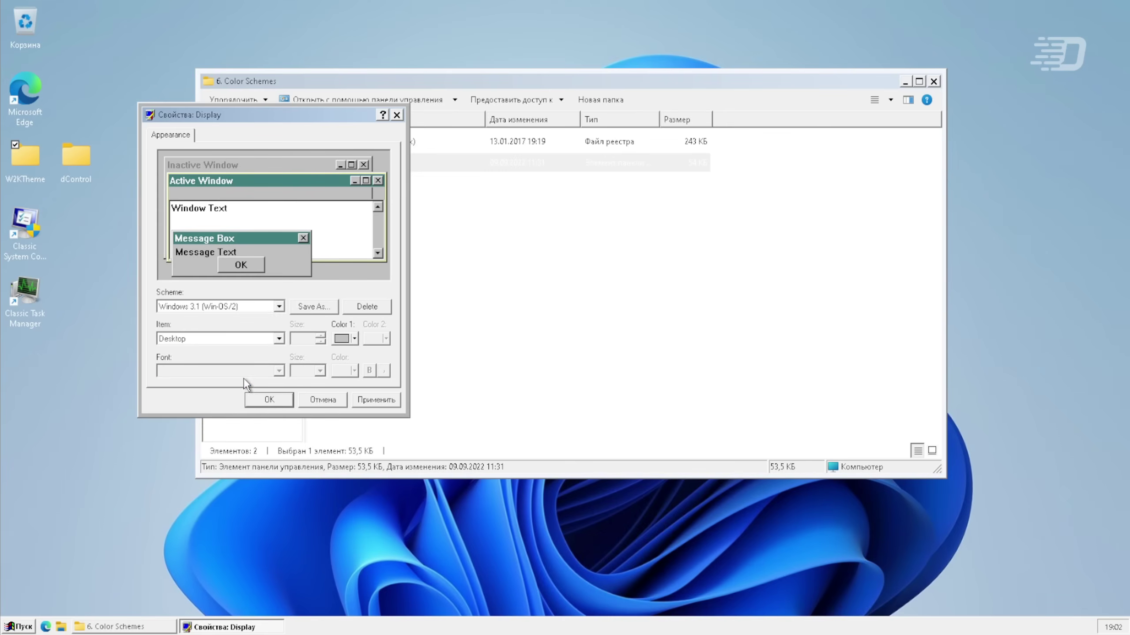
left_click(383, 403)
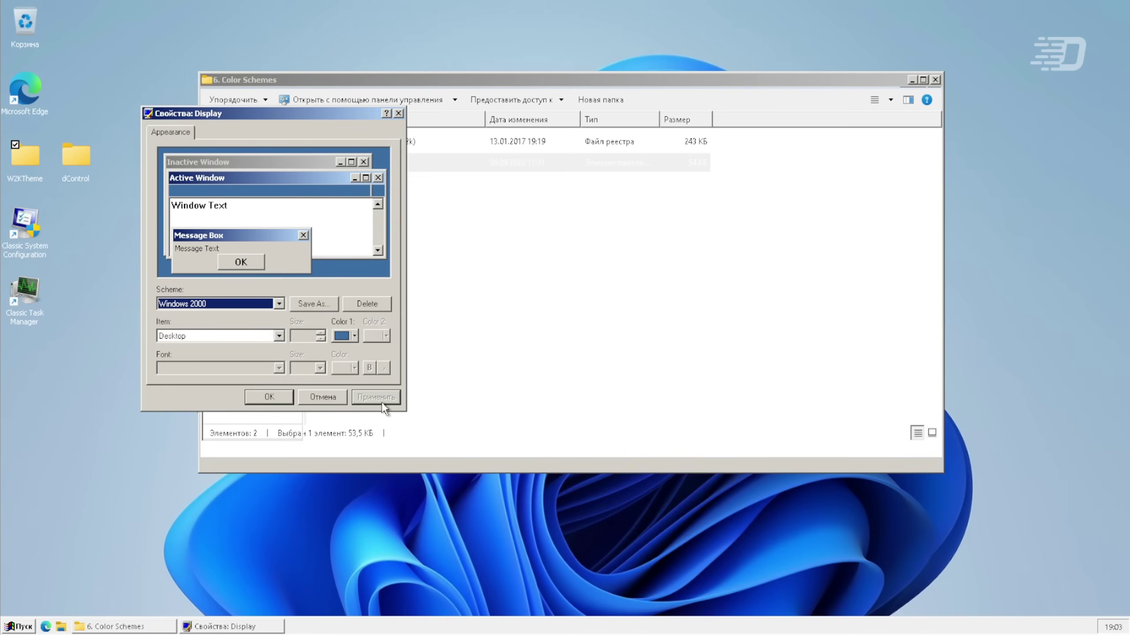
left_click(284, 396)
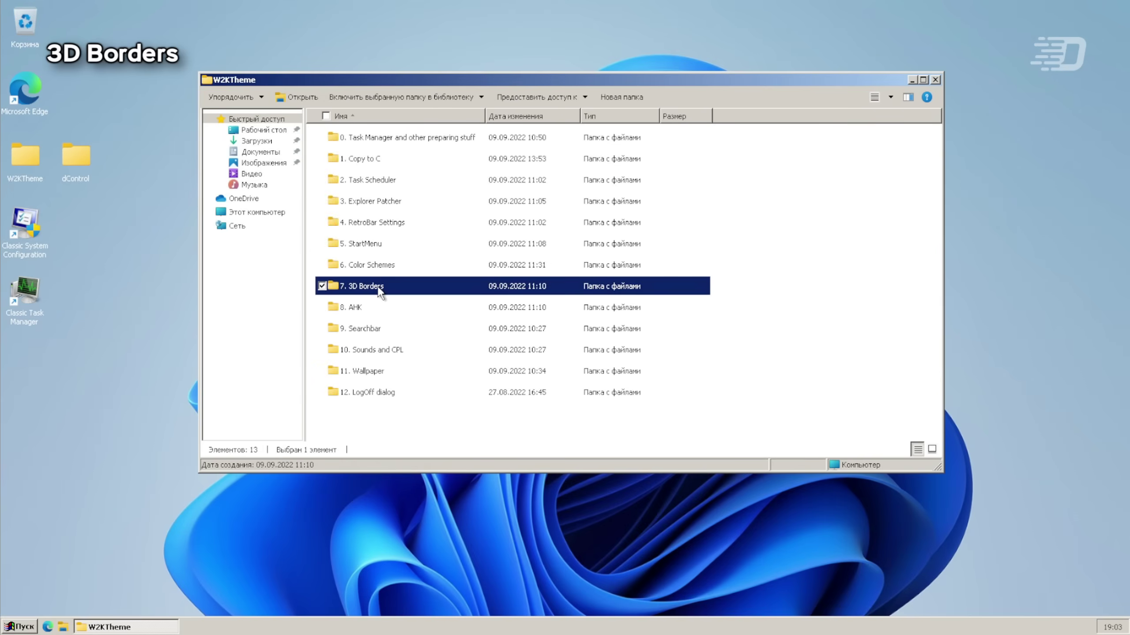
Step: Merge the 3d_borders file from the 7. 3D Borders folder into the registry, granting permission and accepting the confirmations
double_click(323, 285)
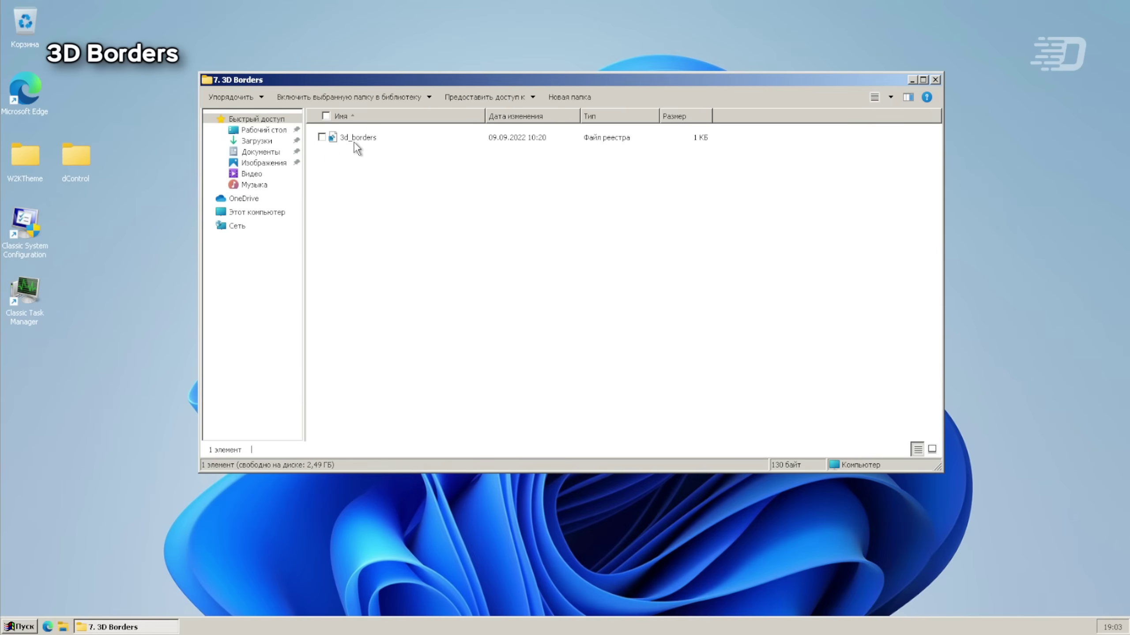
double_click(352, 135)
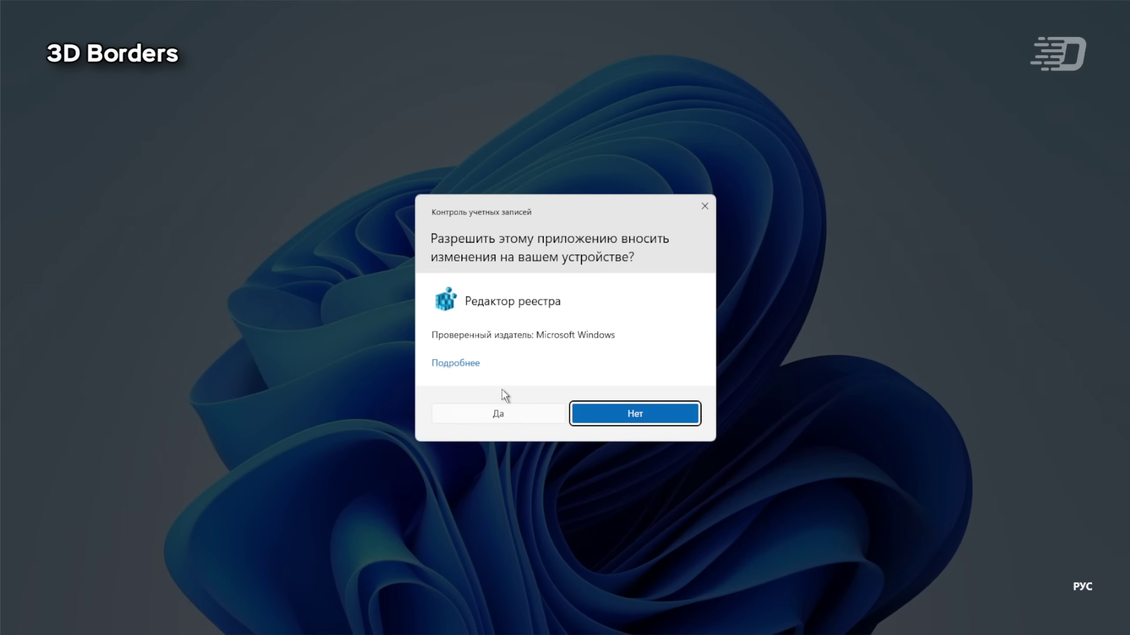
left_click(510, 416)
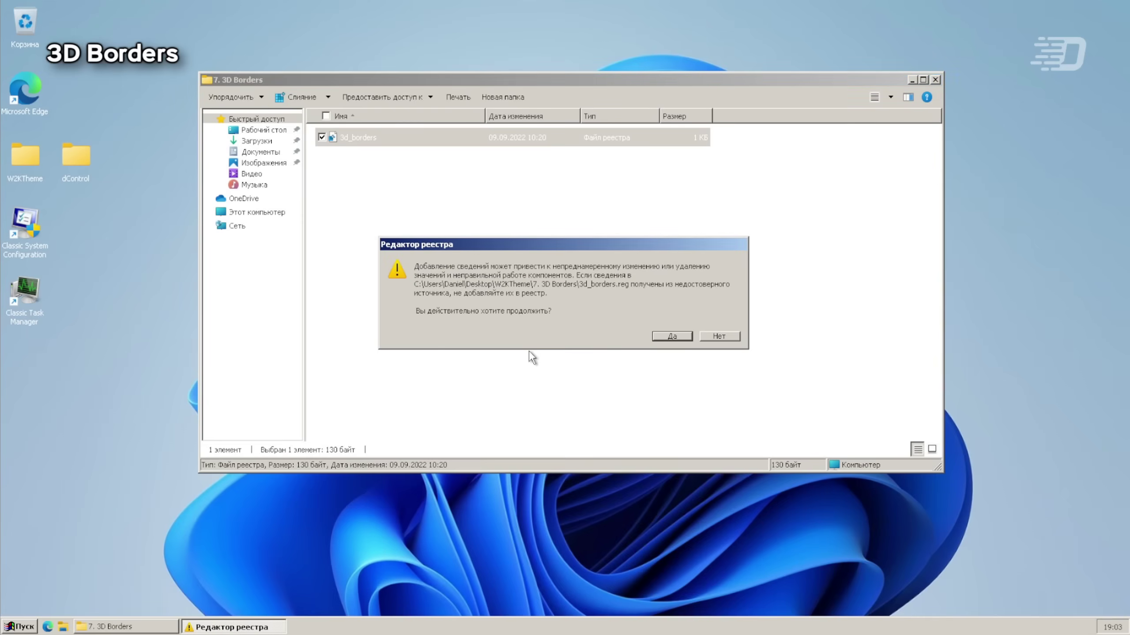
left_click(671, 336)
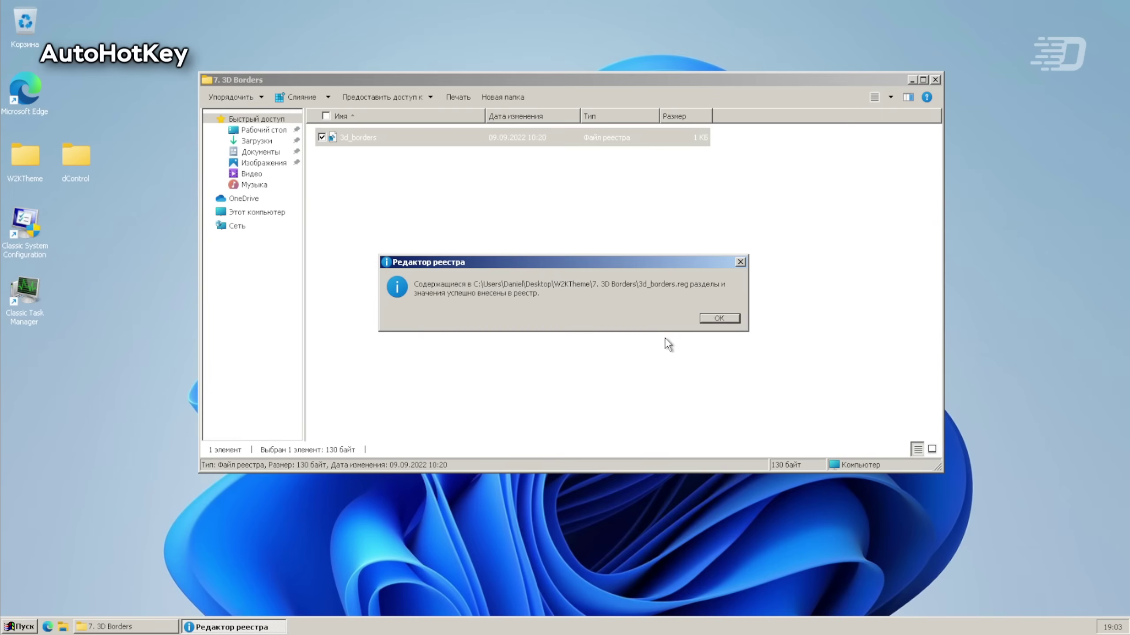
left_click(708, 318)
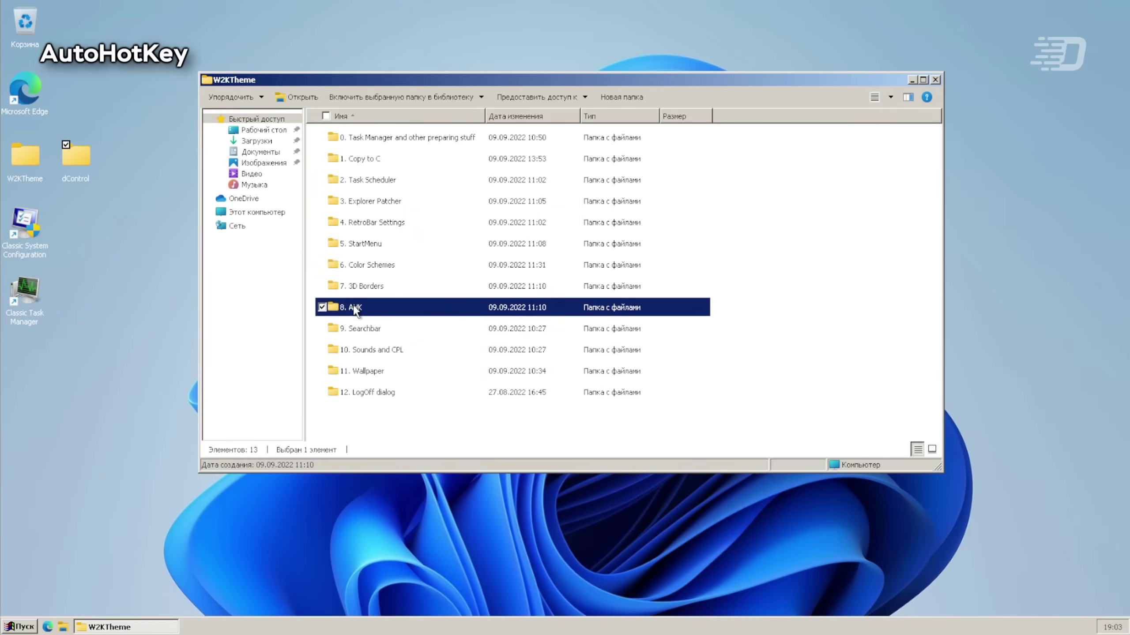
Step: Install AutoHotkey with AutoHotkey_1.1.34.04_setup from the 8. AHK folder using Express Installation, run it once and exit the setup
double_click(354, 308)
double_click(416, 160)
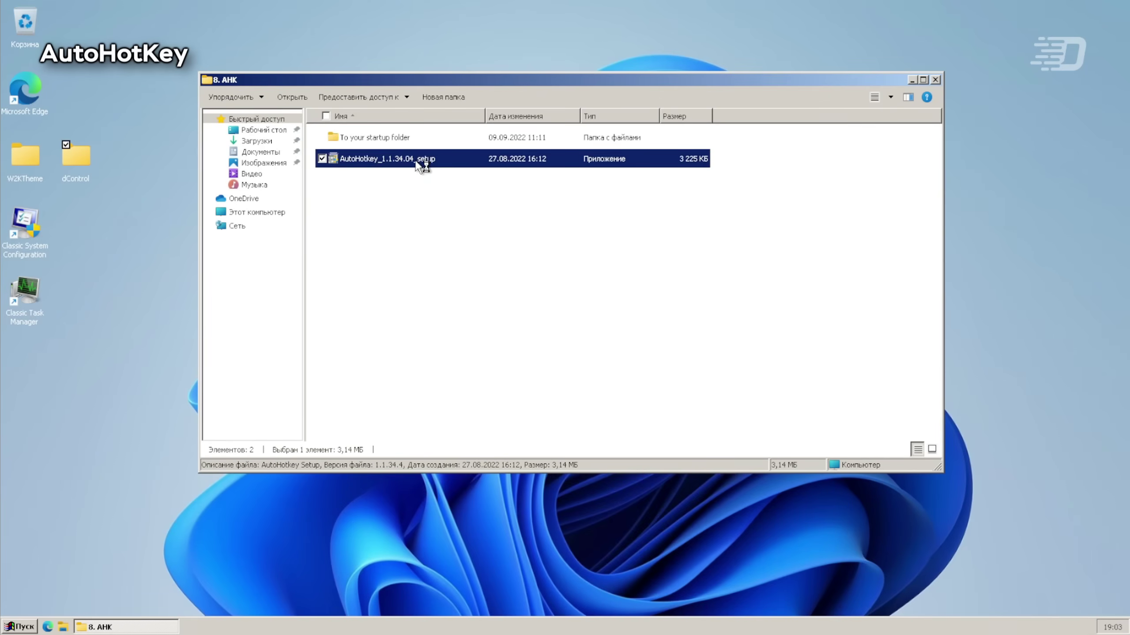
left_click(533, 425)
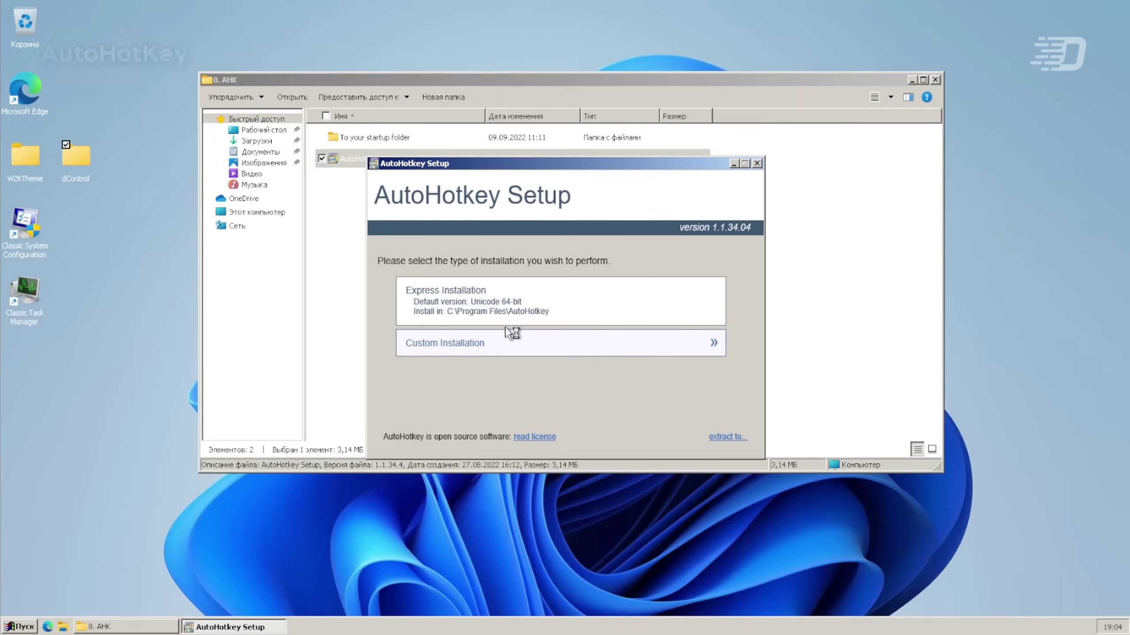
left_click(551, 313)
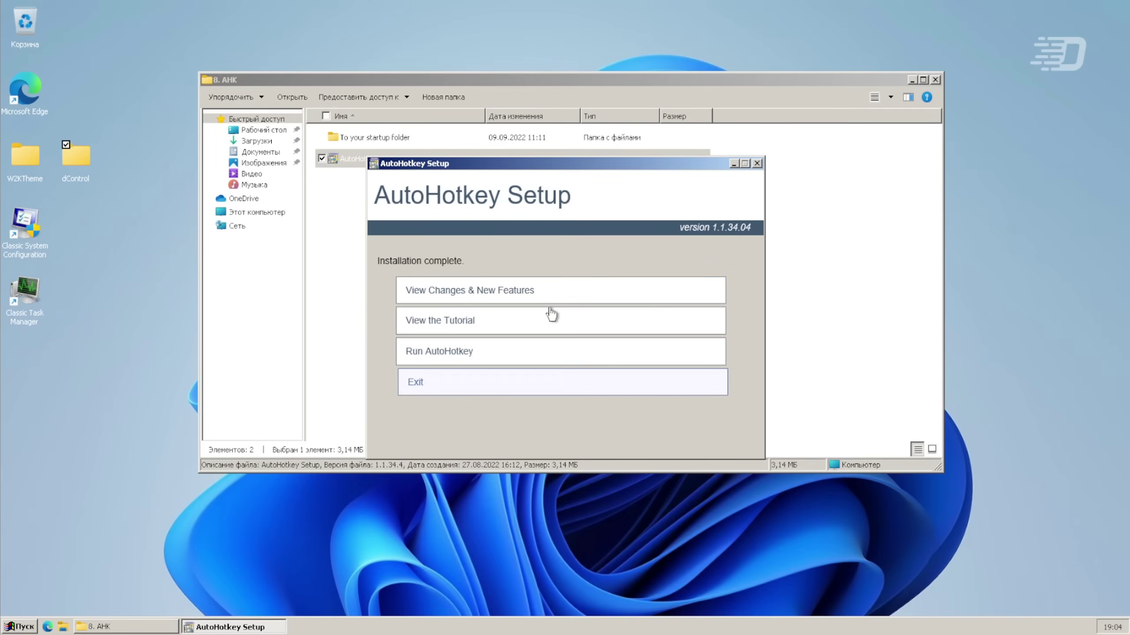
left_click(447, 359)
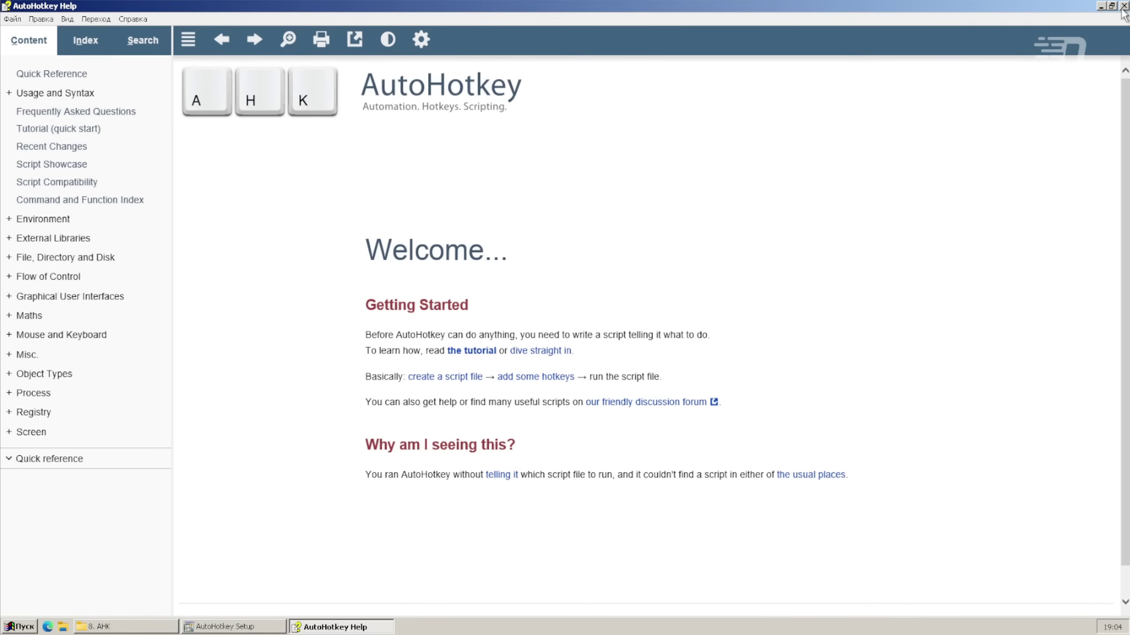
left_click(1124, 7)
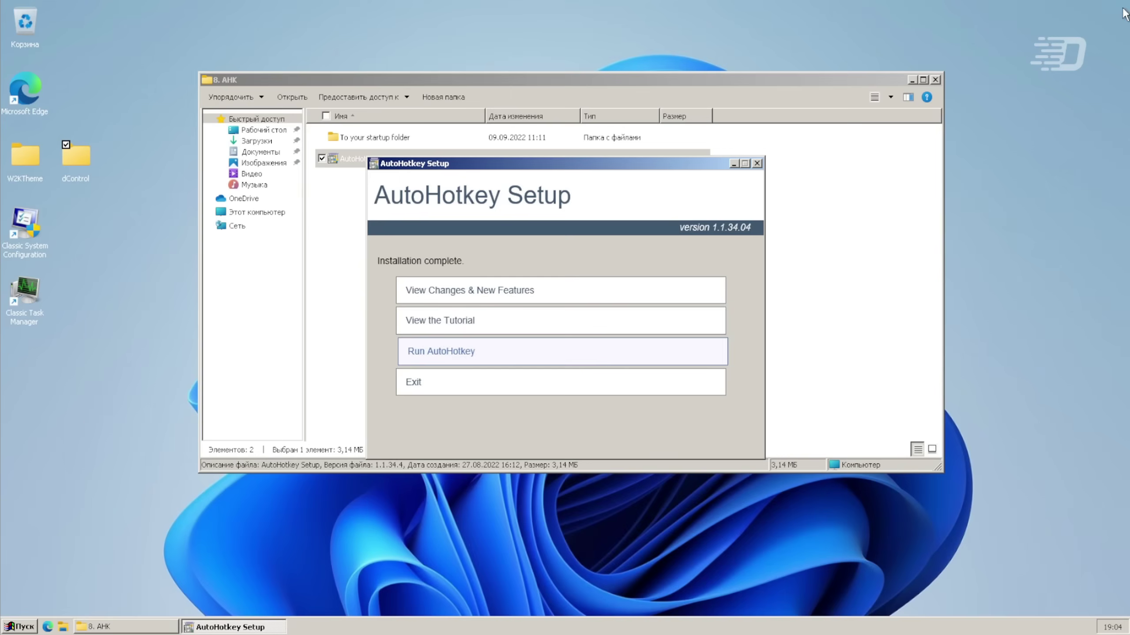
left_click(484, 389)
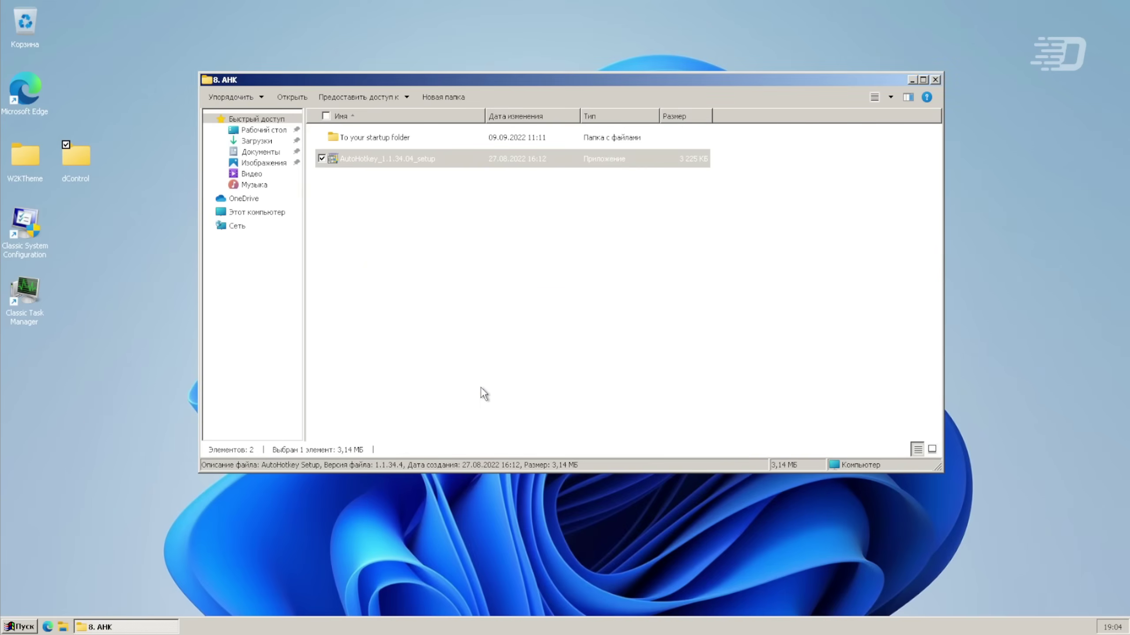
Step: Open the Автозагрузка (Startup) folder from the Start menu's programs and place its window beside the 8. AHK folder
left_click(367, 139)
left_click(34, 625)
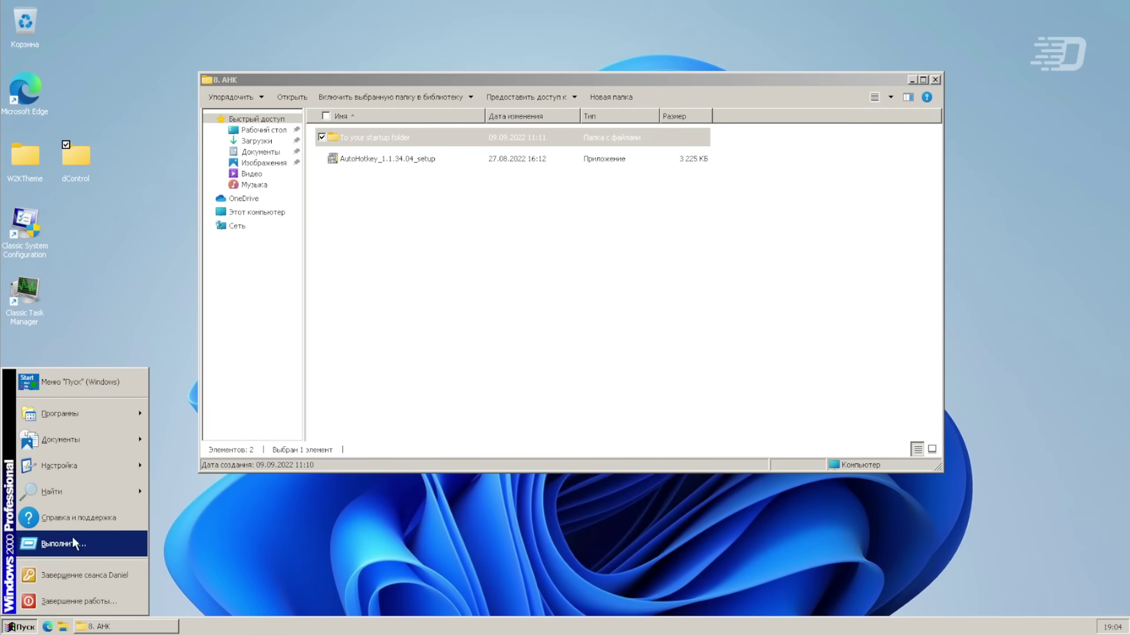
mouse_move(89, 414)
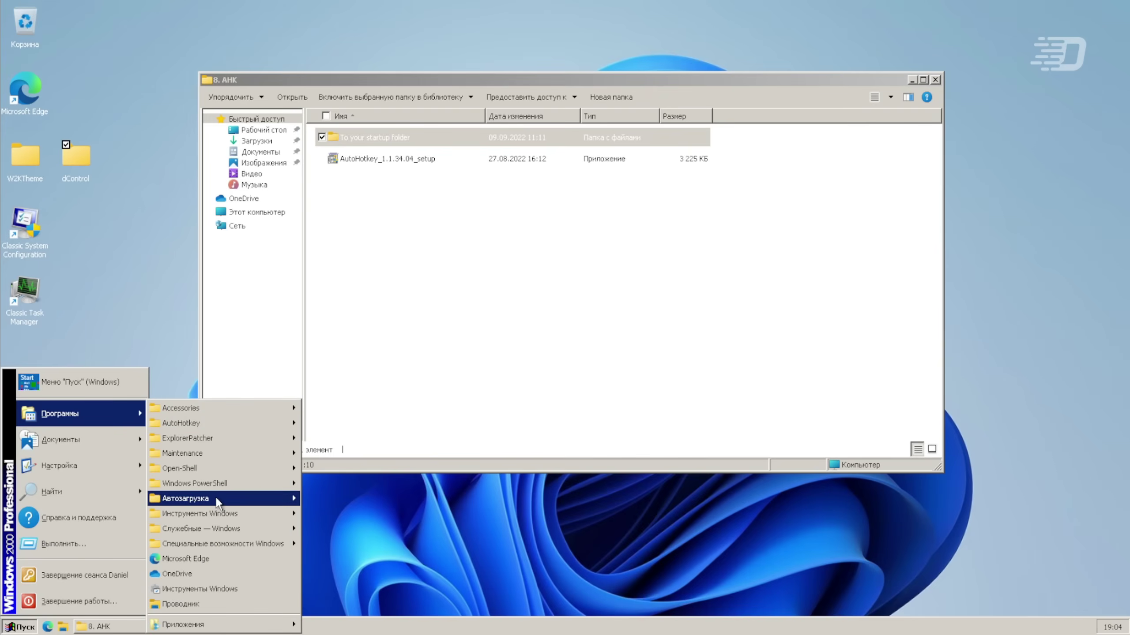
left_click(185, 499)
left_click_drag(395, 84, 467, 196)
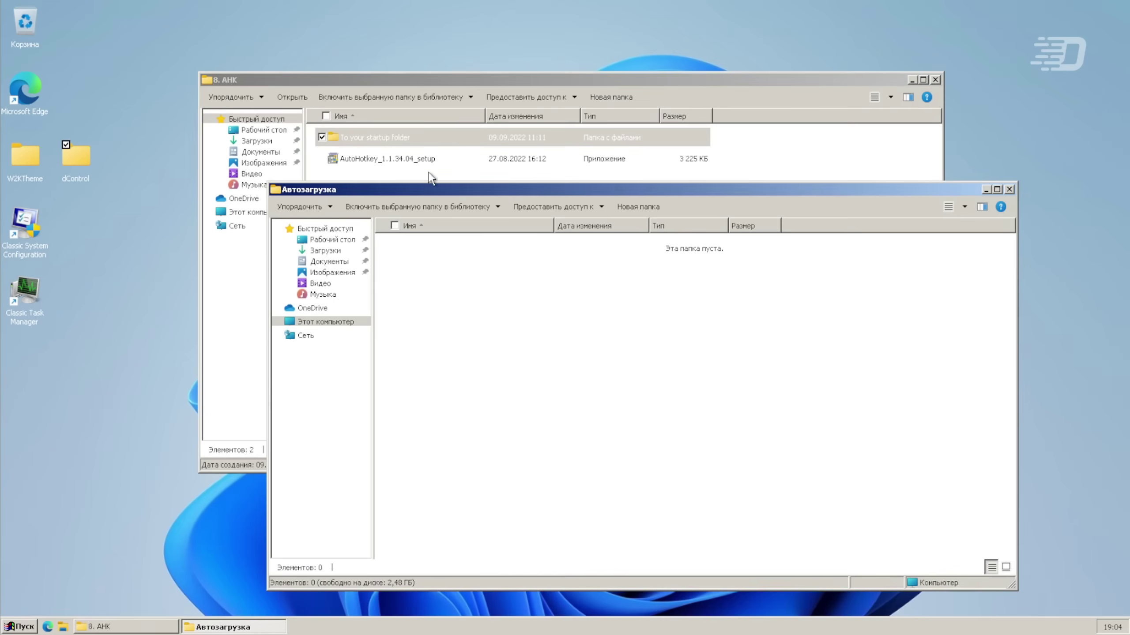
Step: Copy the bar and classic applications from 8. AHK's To your startup folder into the Автозагрузка folder
double_click(351, 138)
key("ctrl+a")
right_click(371, 156)
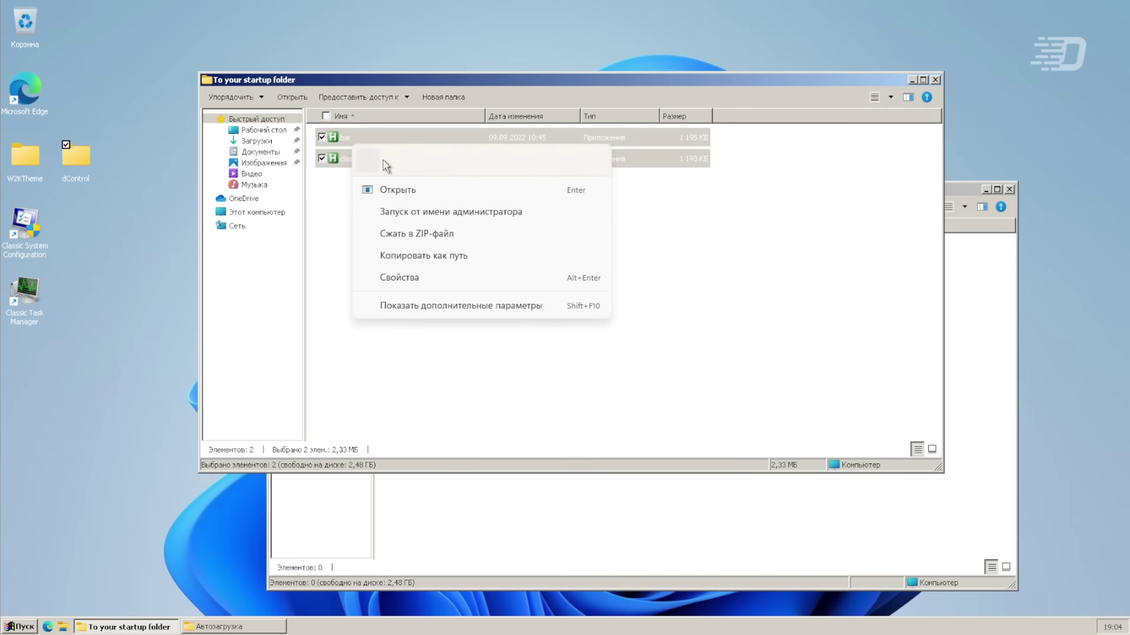
left_click(397, 161)
left_click(527, 490)
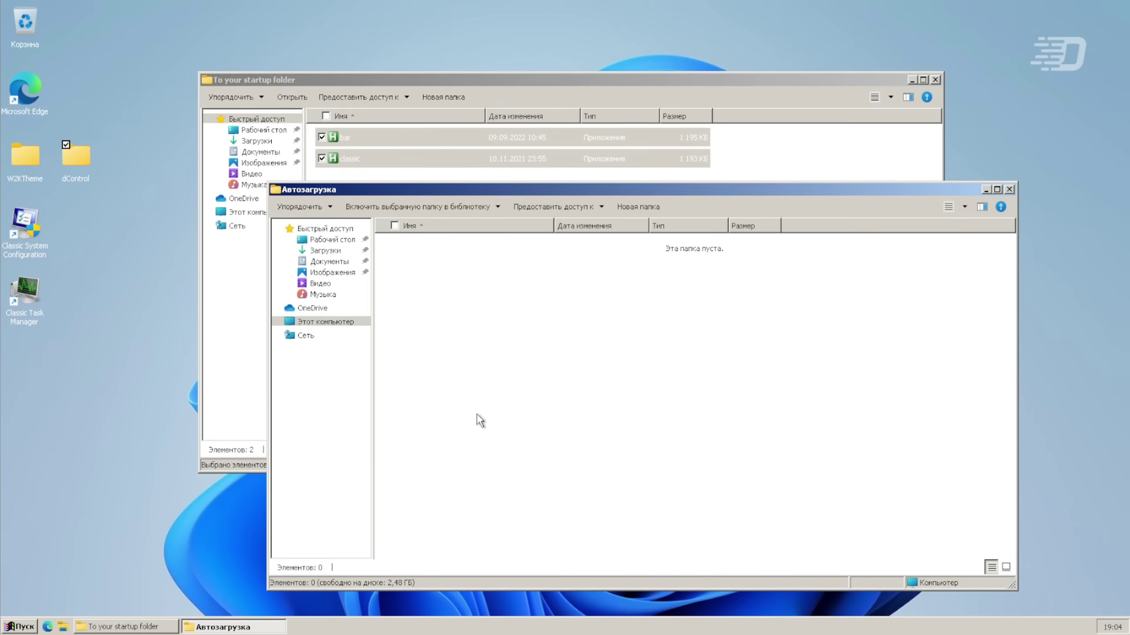
right_click(478, 417)
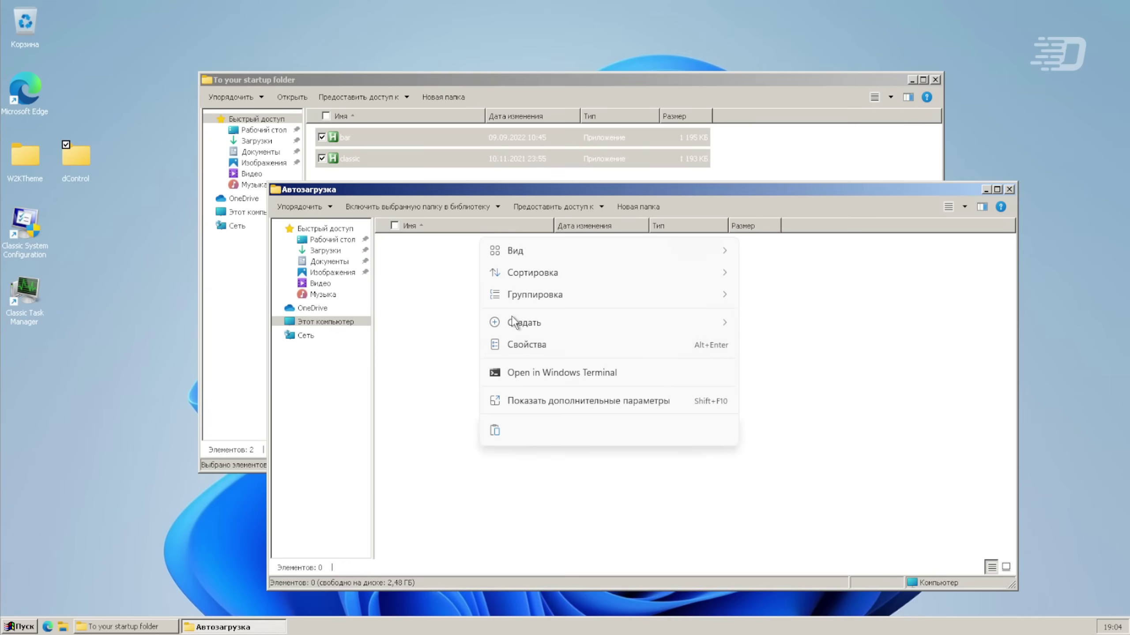
left_click(495, 434)
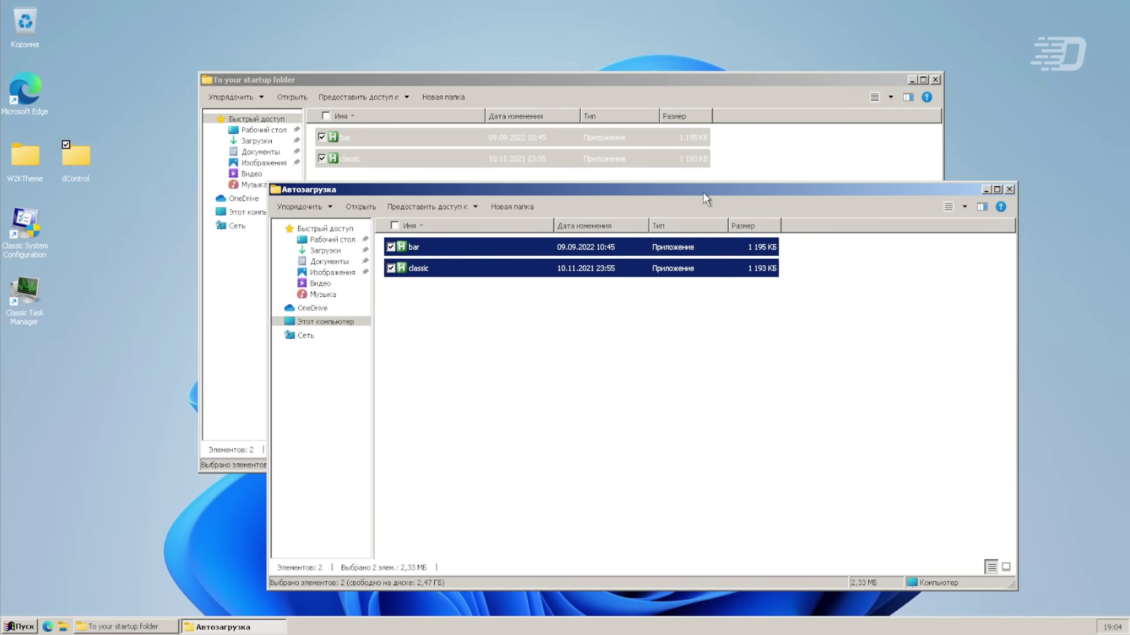
Step: Move the Автозагрузка window aside and return from To your startup folder to the W2KTheme root folder
left_click_drag(702, 193, 491, 190)
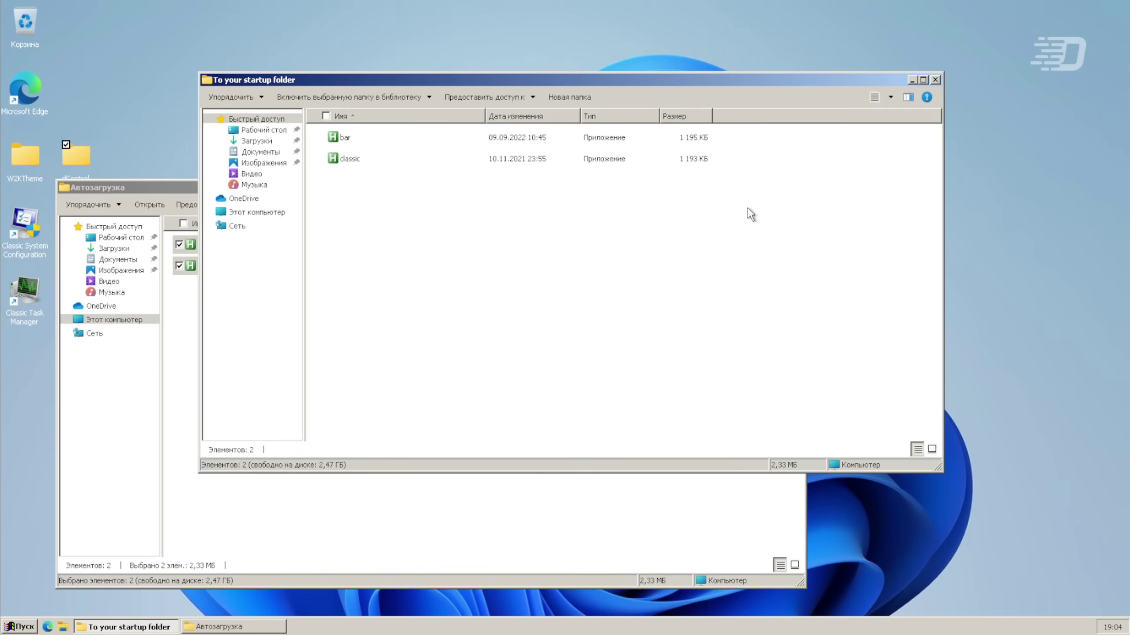
key("alt+Left")
key("alt+Left")
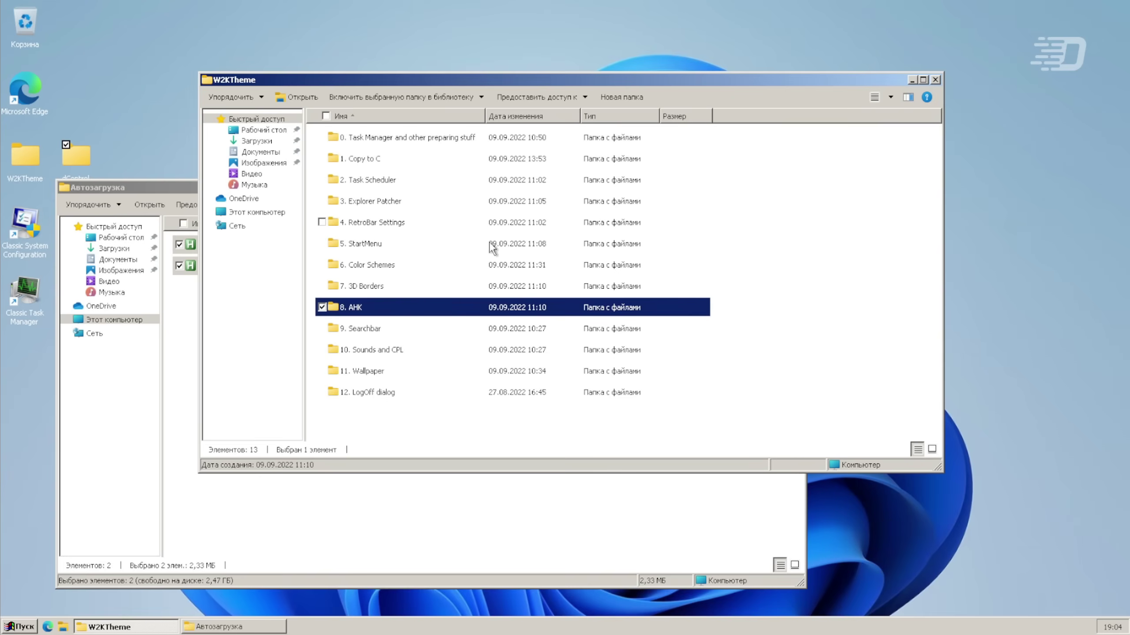
left_click(180, 358)
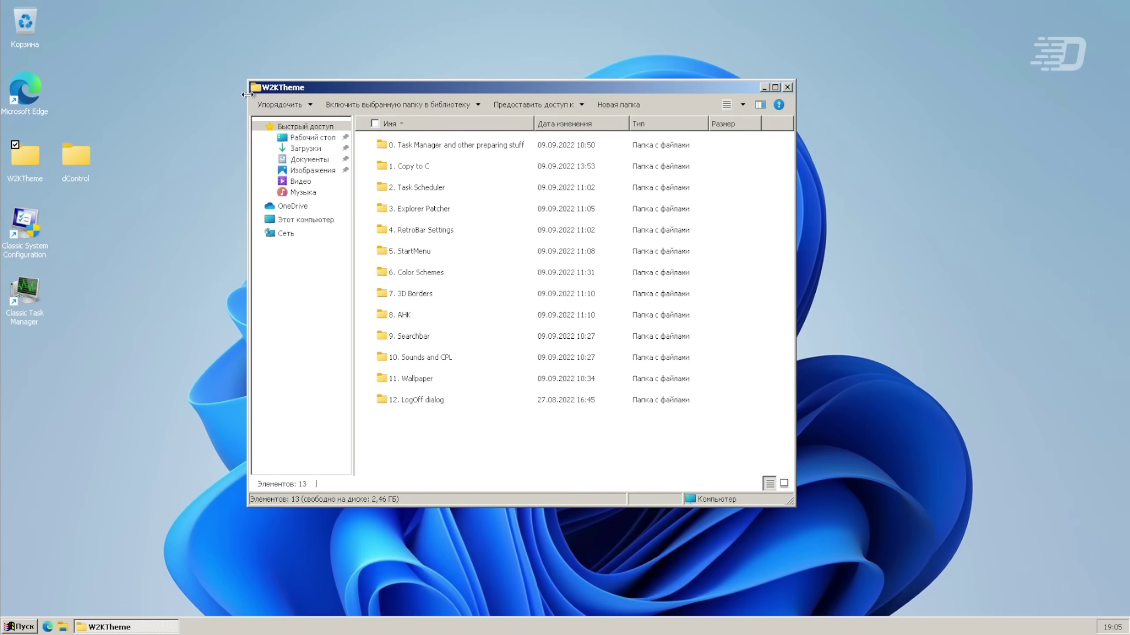
Step: Examine the restyled Explorer organize menu, the Start menu's AutoHotkey submenu and the W2KTheme folder's view modes
left_click(263, 104)
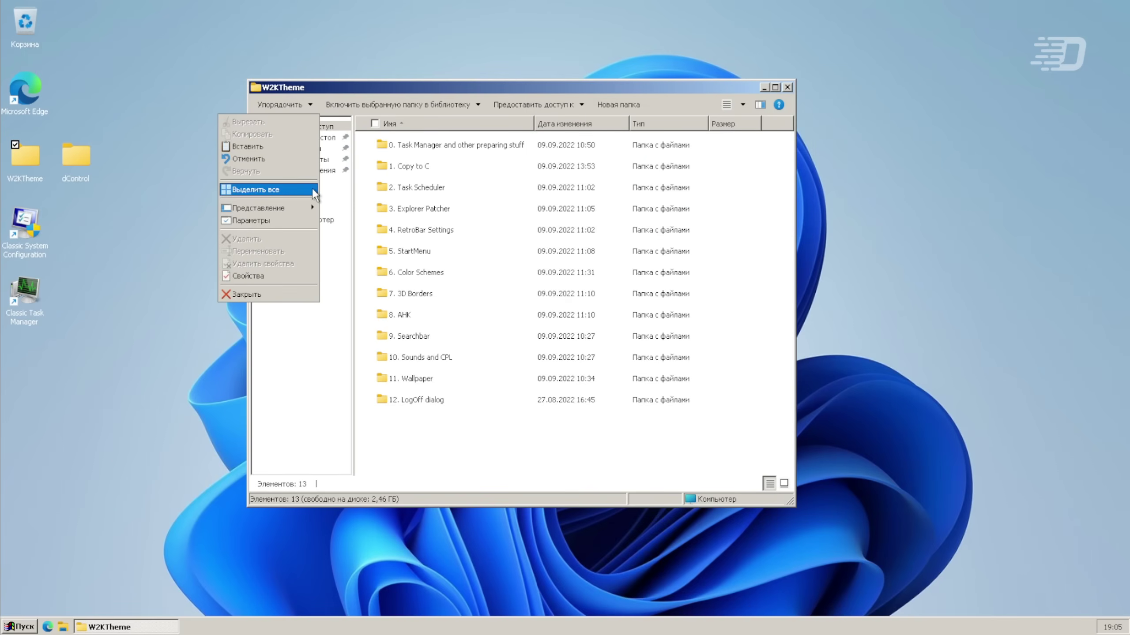
left_click(299, 220)
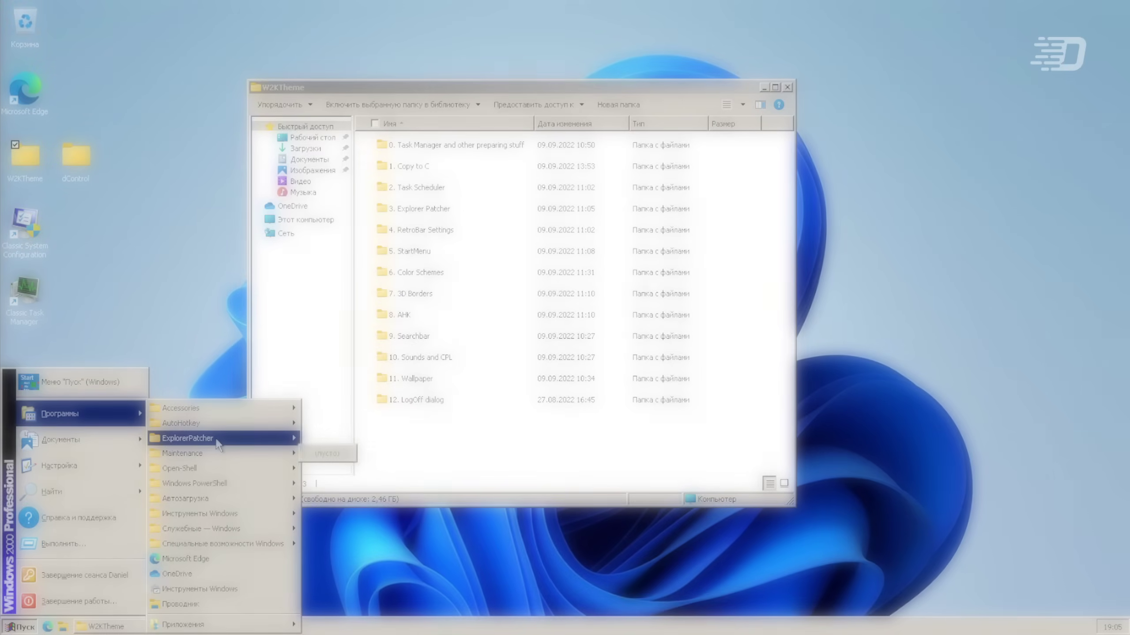
mouse_move(221, 428)
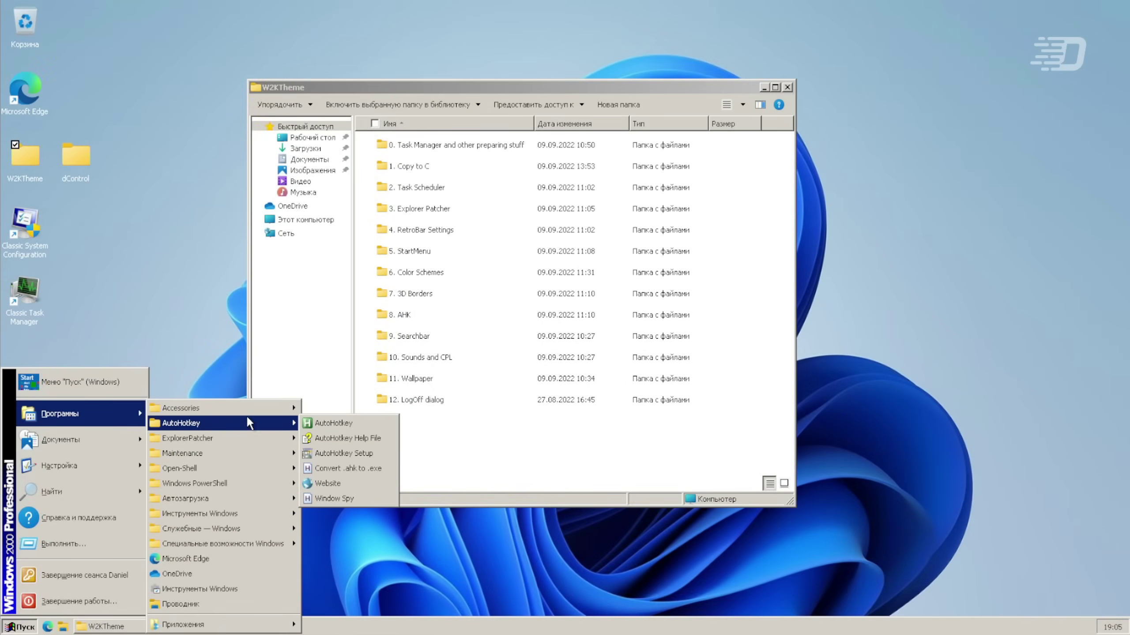
left_click(596, 436)
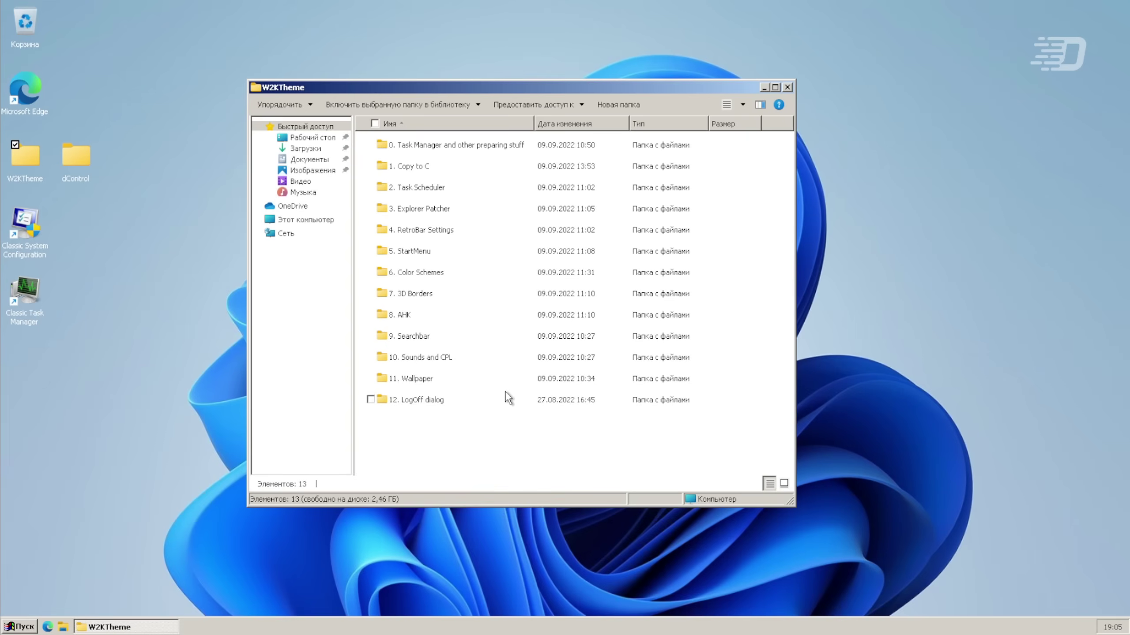
left_click(783, 483)
left_click(769, 484)
left_click(783, 483)
left_click(769, 484)
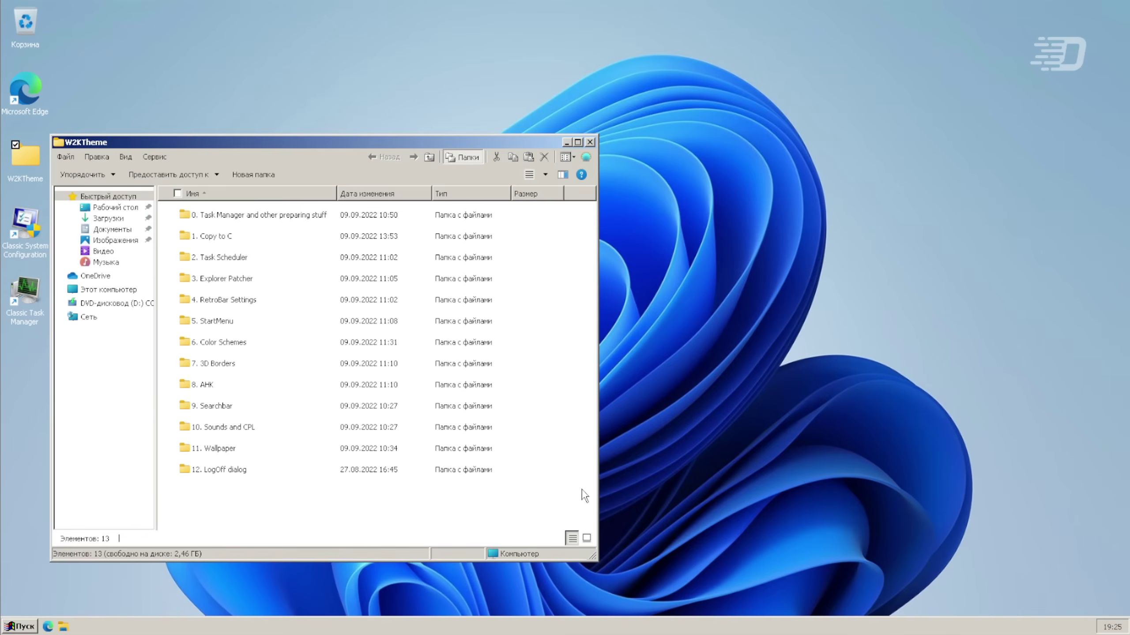
left_click_drag(478, 142, 660, 83)
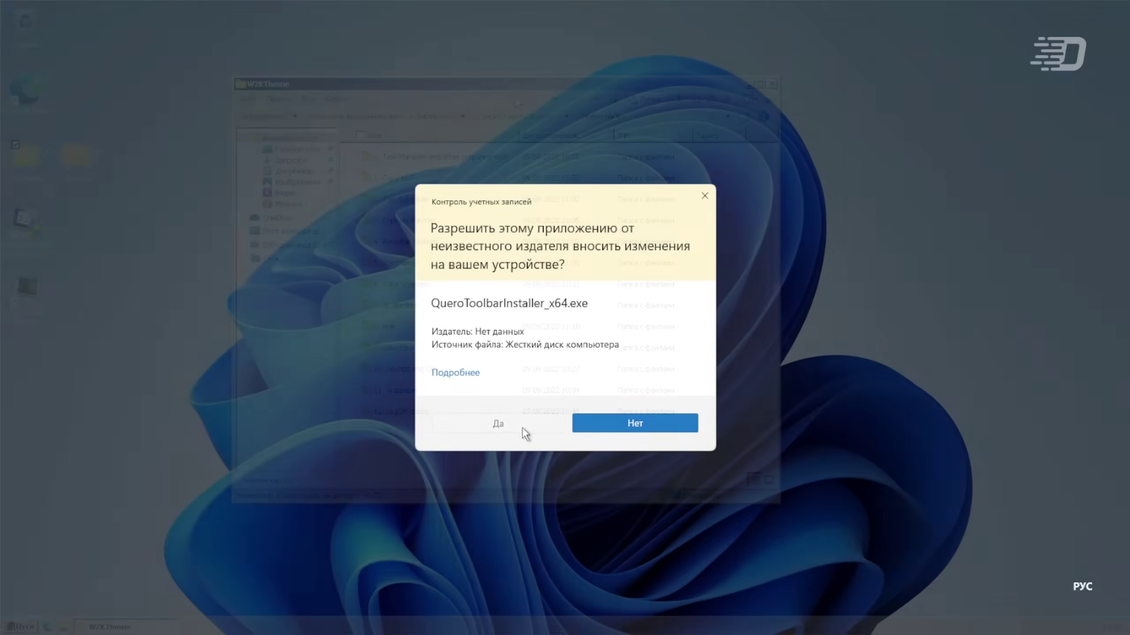
Step: Install Quero Toolbar with QueroToolbarInstaller_x64 from 9. Searchbar, granting permission, accepting the license and keeping the Standard - U.S. search profile
left_click(520, 425)
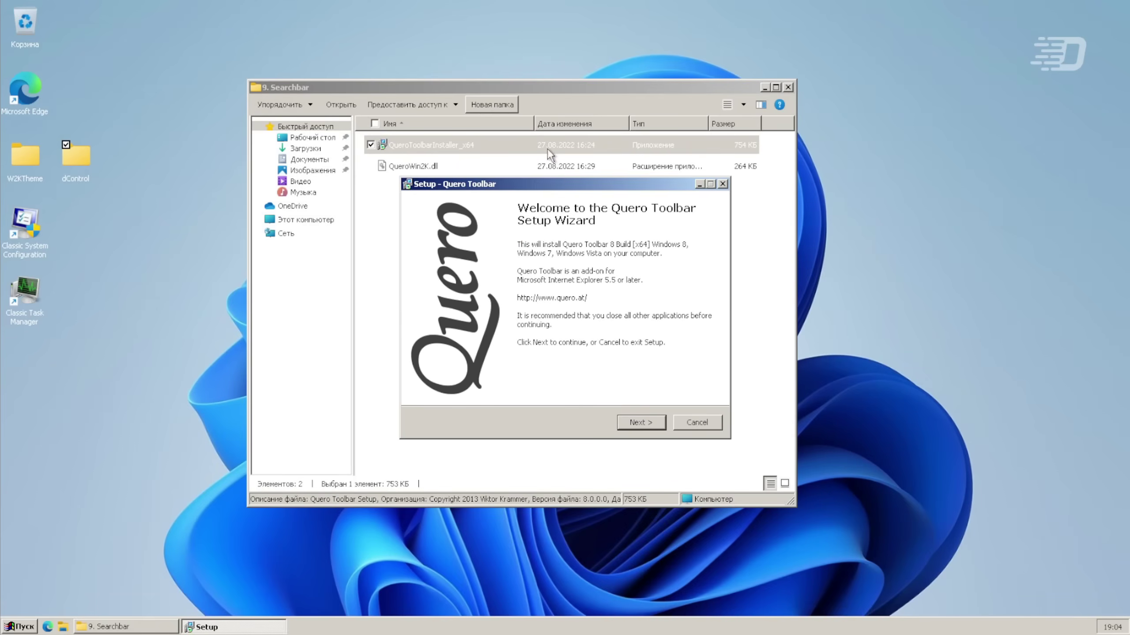
left_click(640, 423)
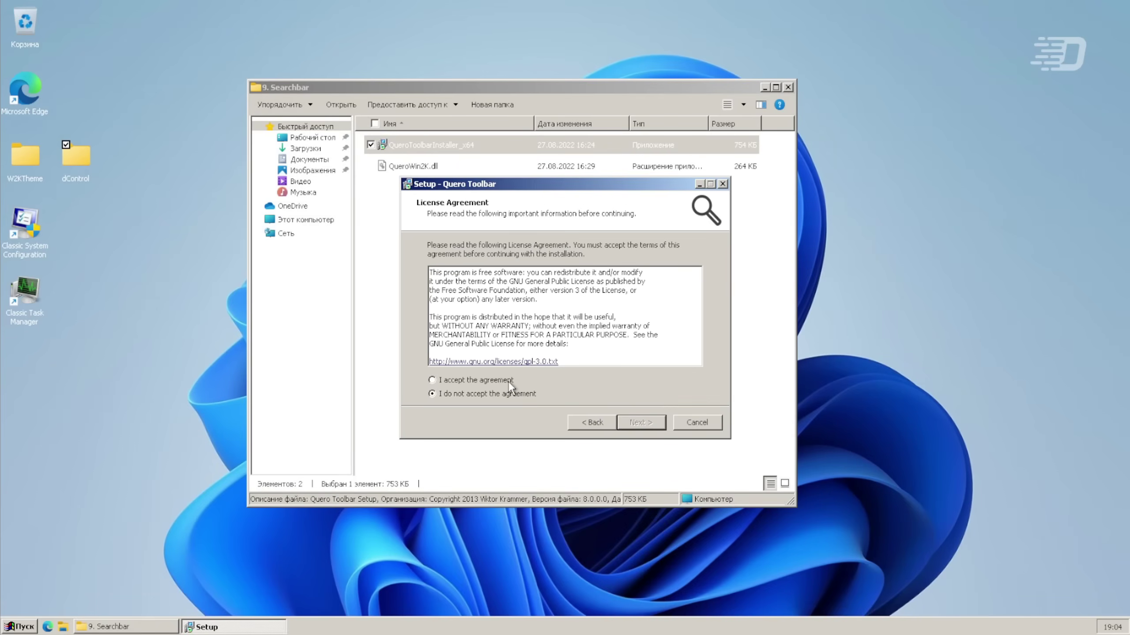
left_click(629, 423)
left_click(642, 423)
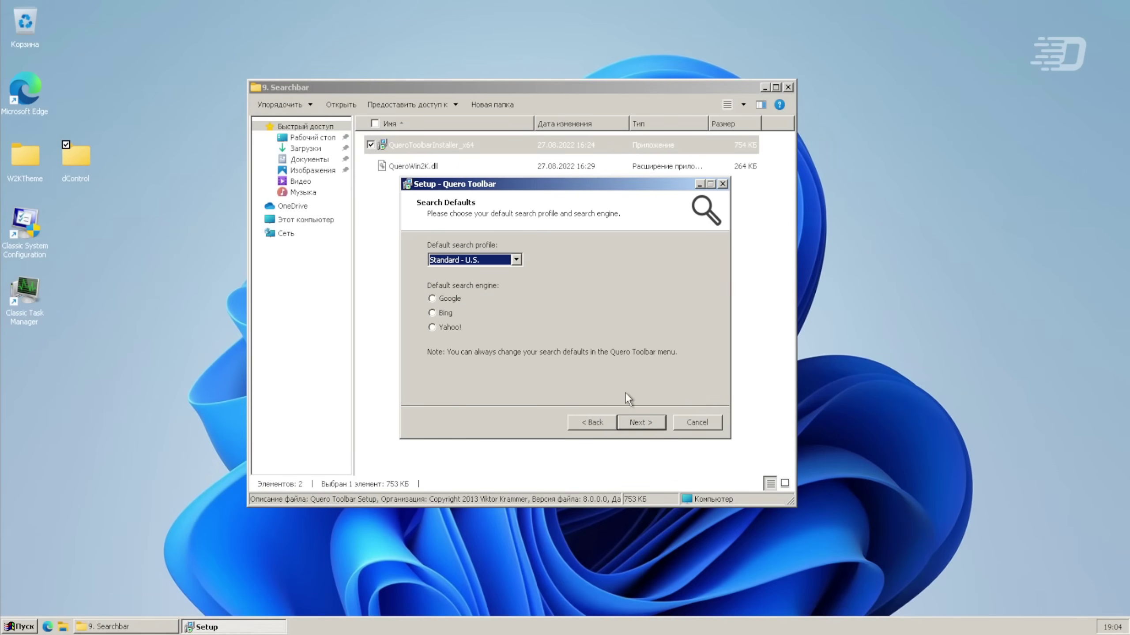
left_click(645, 423)
left_click(647, 424)
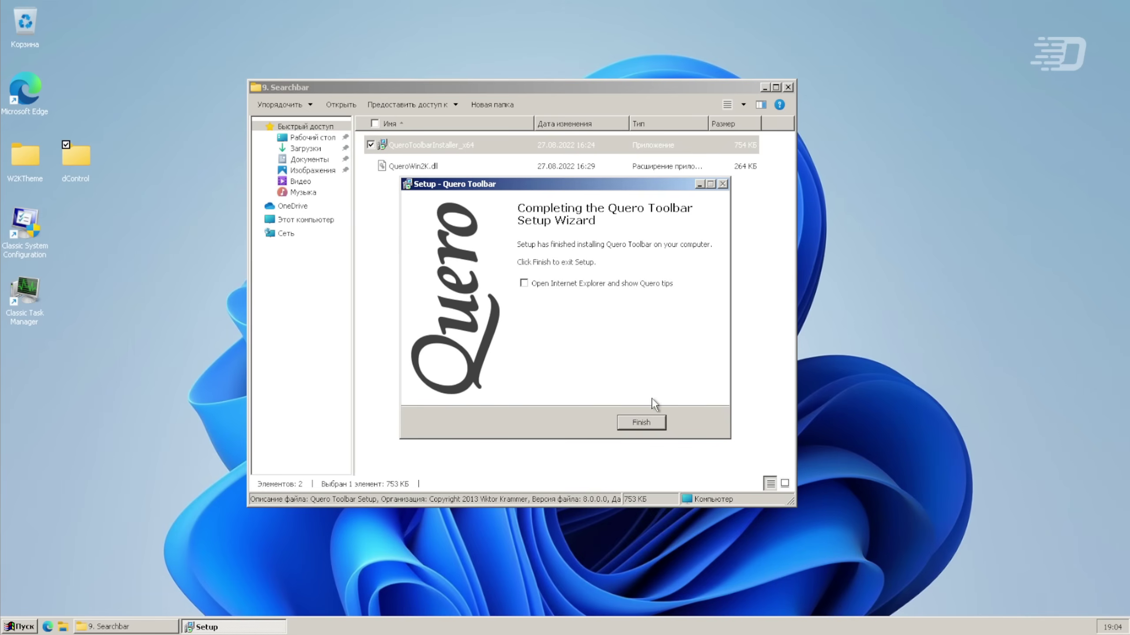
left_click(642, 422)
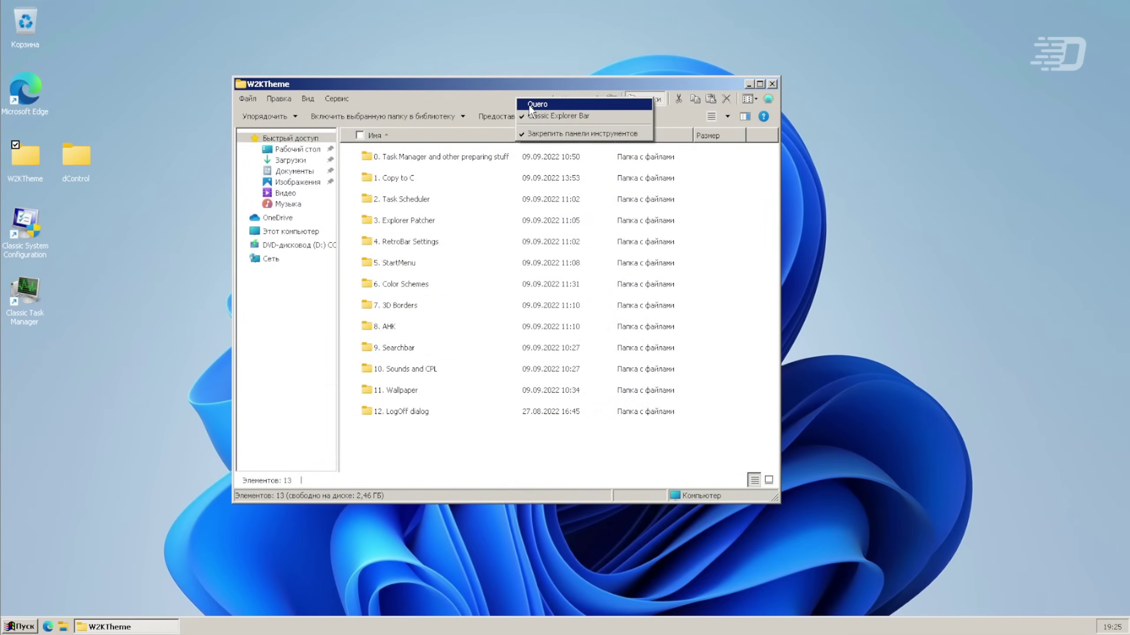
Step: Unlock Explorer's toolbars, show the Quero toolbar, and stack Classic Explorer Bar below the menu bar with Quero beneath it
left_click(535, 133)
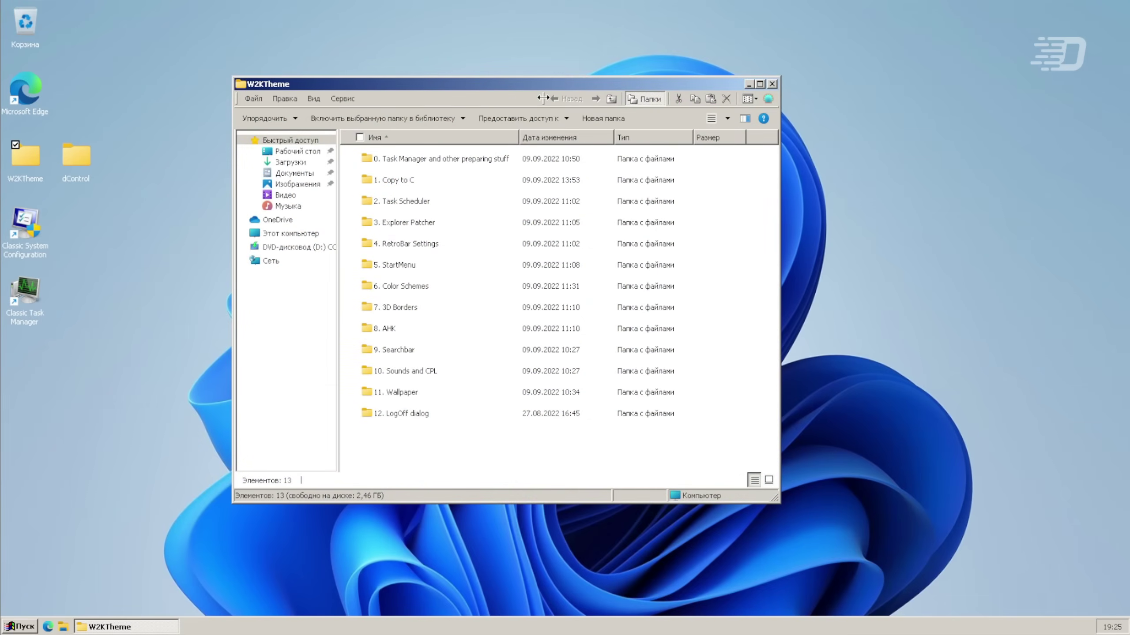
left_click_drag(469, 105, 311, 112)
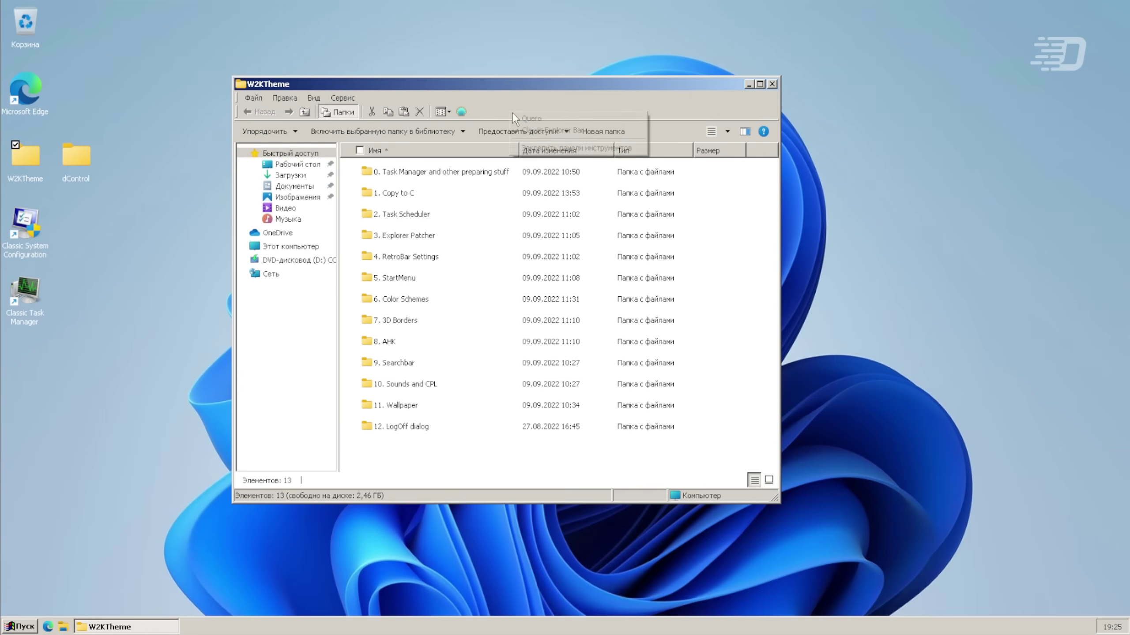
left_click(515, 119)
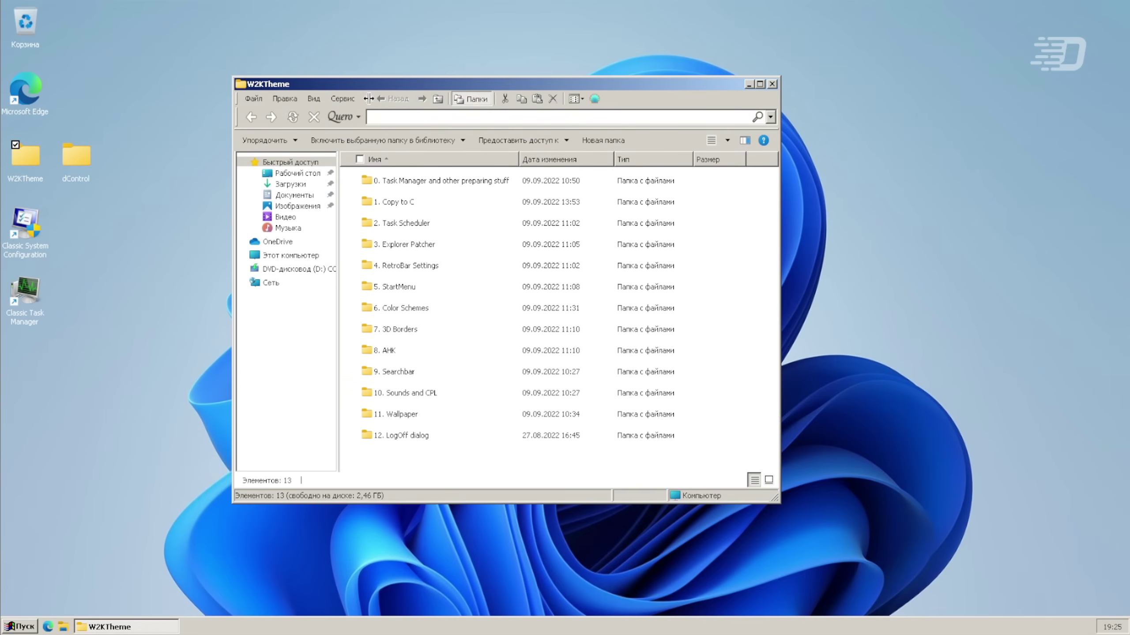
left_click_drag(369, 99, 231, 129)
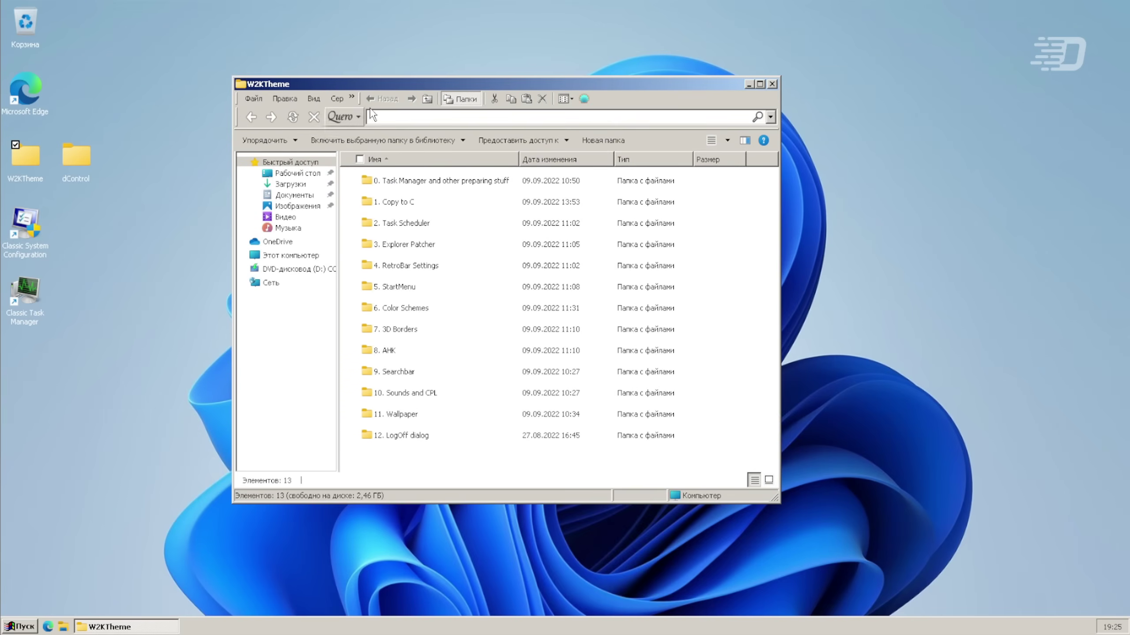
left_click_drag(343, 105, 233, 105)
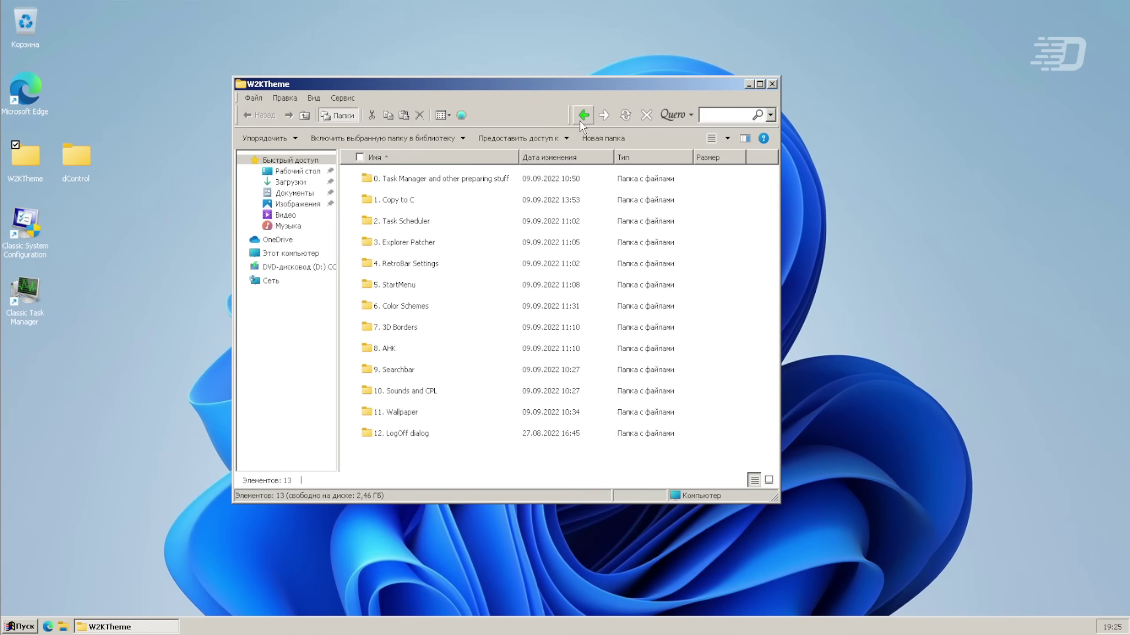
left_click_drag(569, 113, 563, 130)
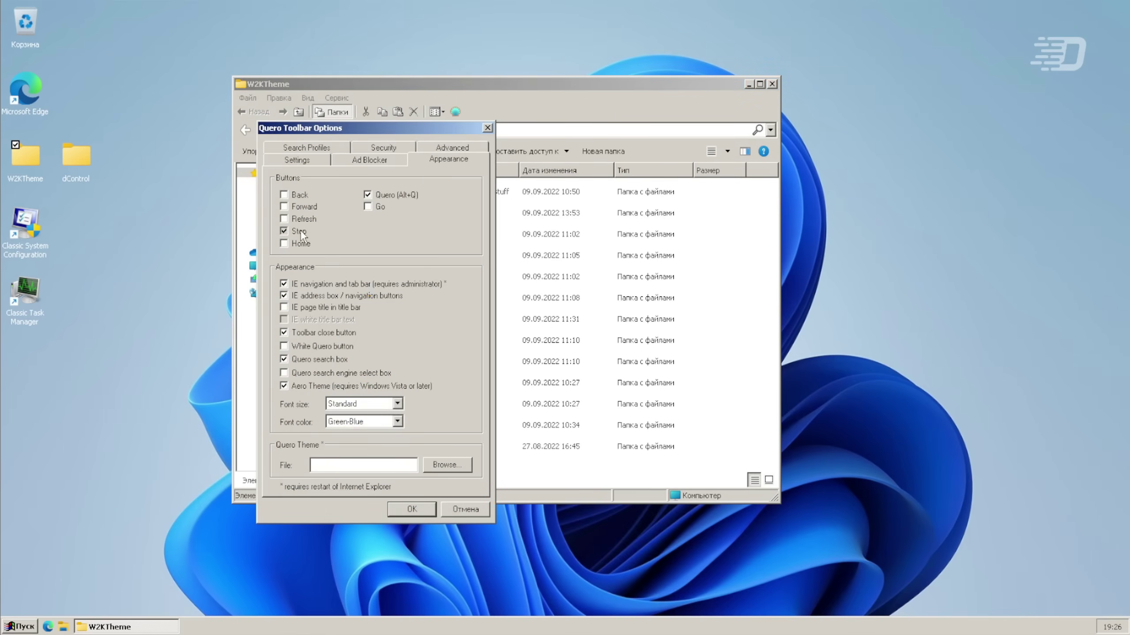
Step: Choose QueroWin2K.dll from Program Files\Quero Toolbar as the theme file in the Quero Toolbar options
left_click(306, 148)
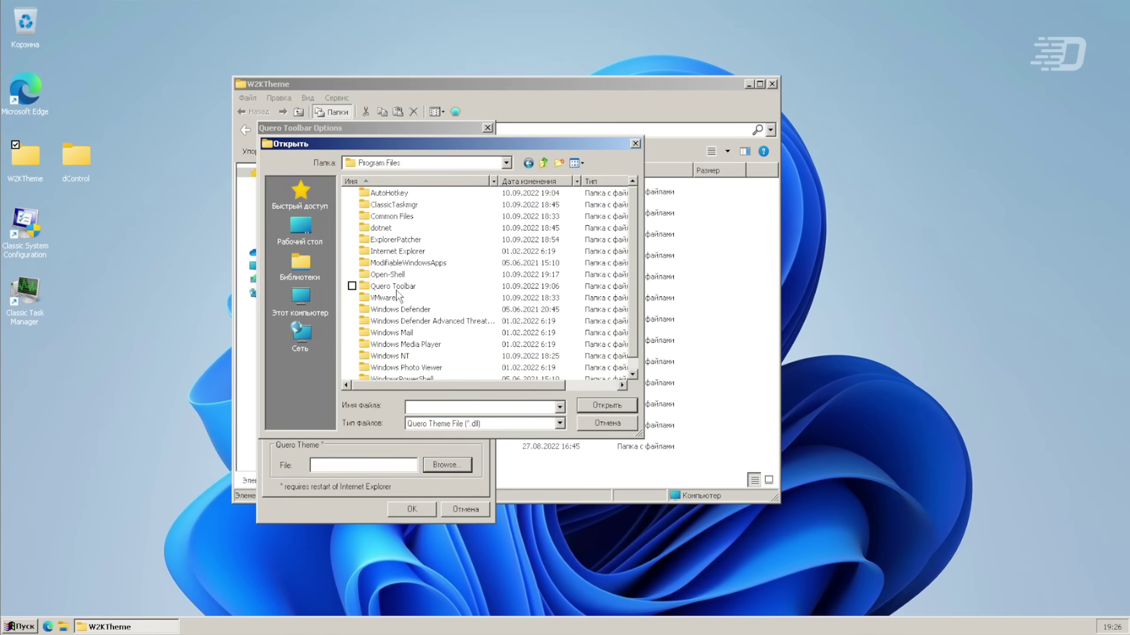
double_click(396, 290)
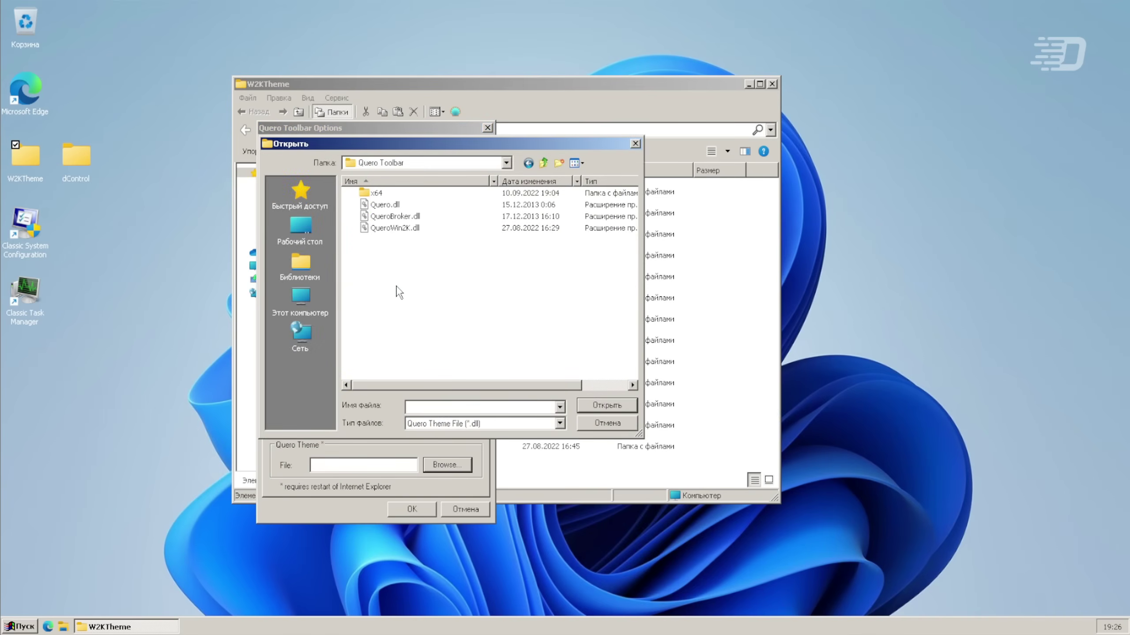
left_click(396, 208)
left_click(397, 219)
double_click(398, 228)
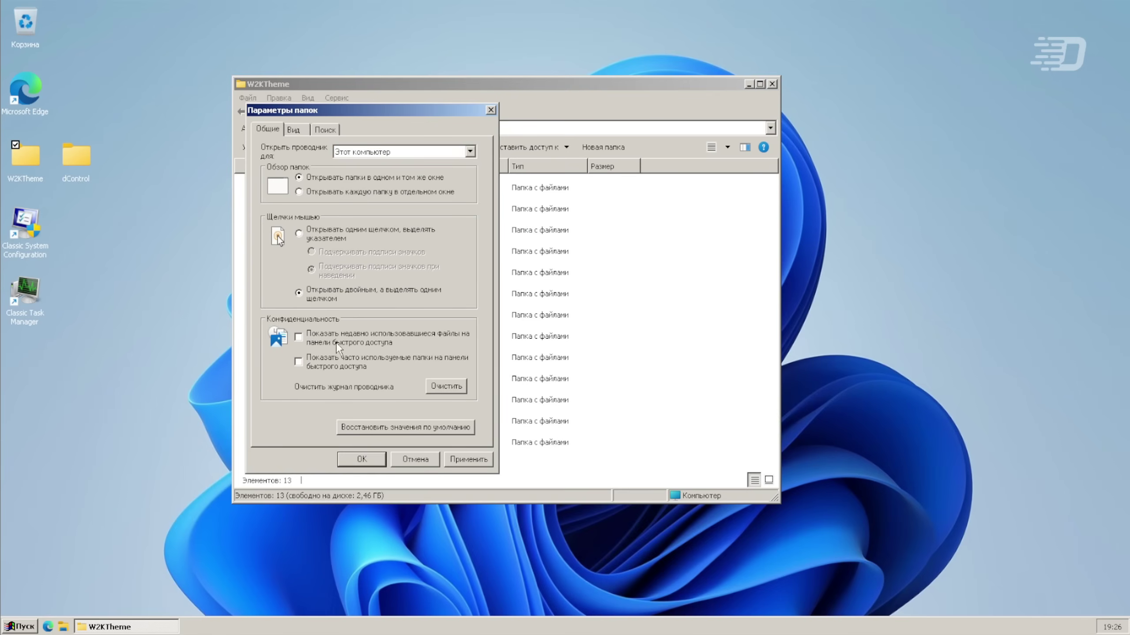
Step: Set the folder view options to show protected system files, file extensions and hidden items, with compact spacing between items
left_click(300, 129)
left_click_drag(474, 256, 477, 319)
left_click(422, 304)
left_click(286, 314)
left_click(657, 337)
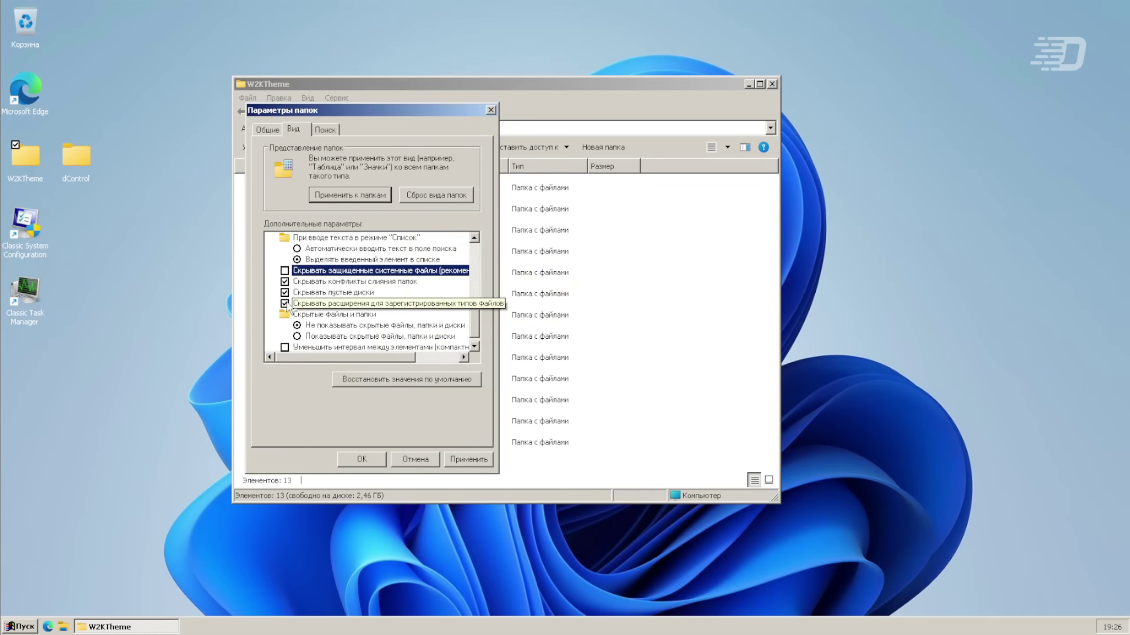
left_click(285, 302)
left_click(297, 325)
left_click(285, 337)
left_click(468, 459)
left_click(362, 459)
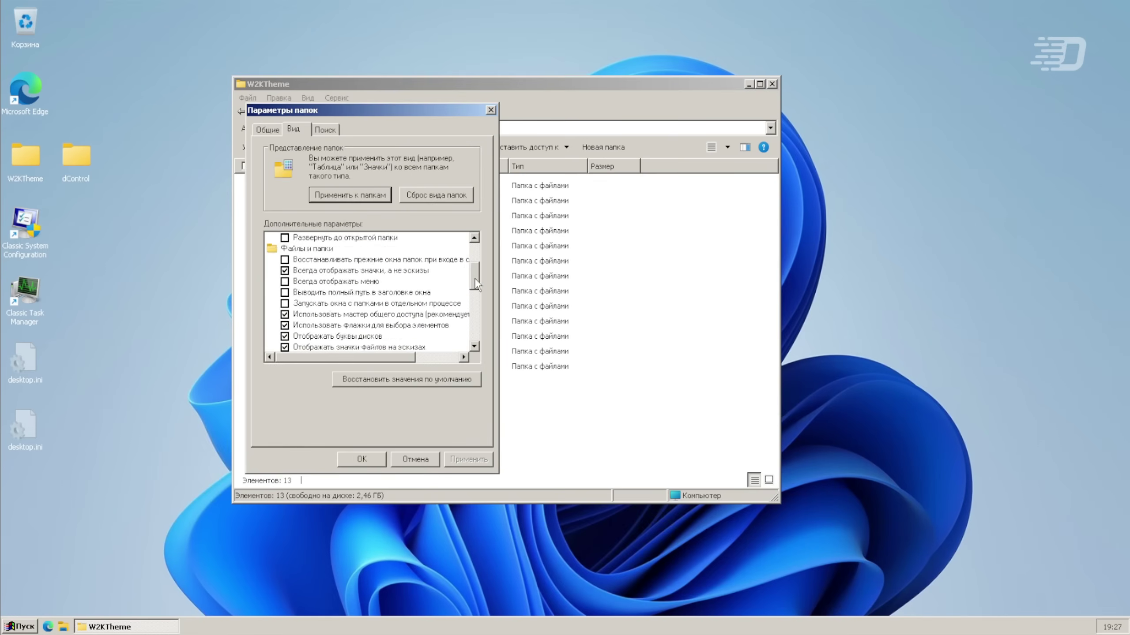
Step: Turn off Explorer's built-in item-count status bar in the advanced folder view options
left_click_drag(474, 251, 471, 304)
left_click(285, 325)
left_click(362, 460)
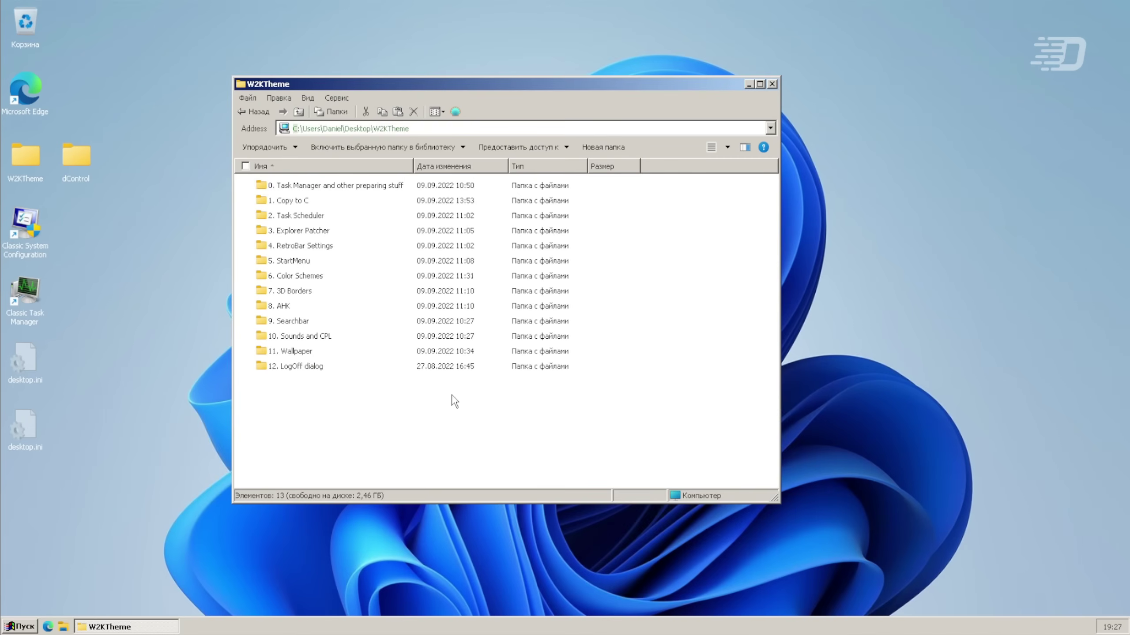
Step: Try several view modes for the W2KTheme folder and leave its contents displayed as icons
left_click(437, 112)
left_click(458, 177)
left_click(438, 112)
left_click(458, 189)
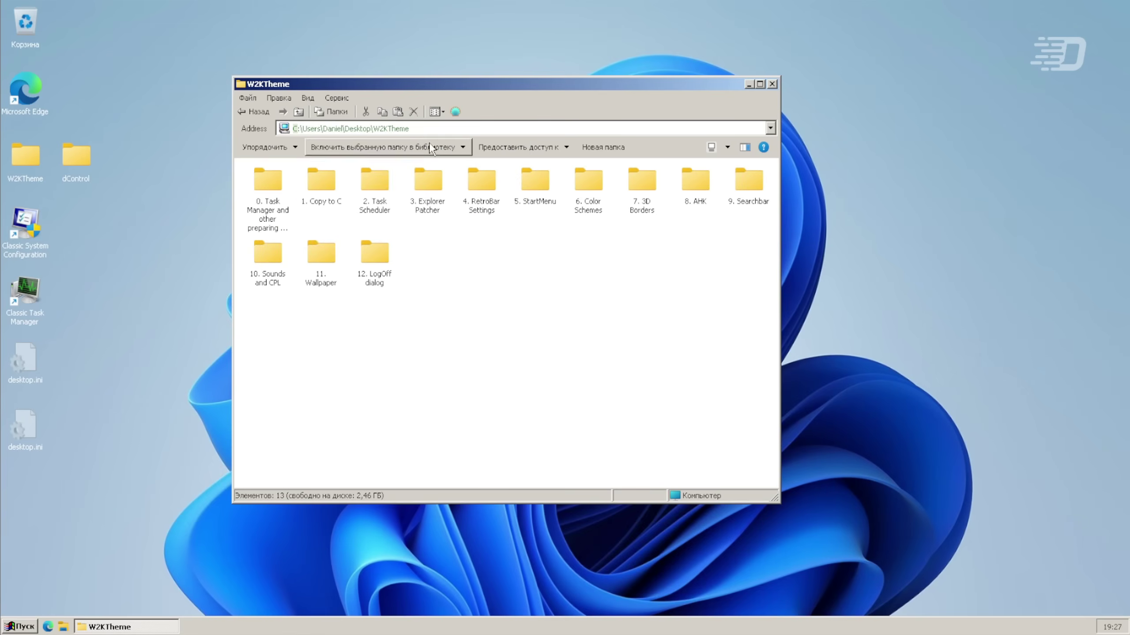
left_click(439, 112)
left_click(457, 226)
left_click(362, 460)
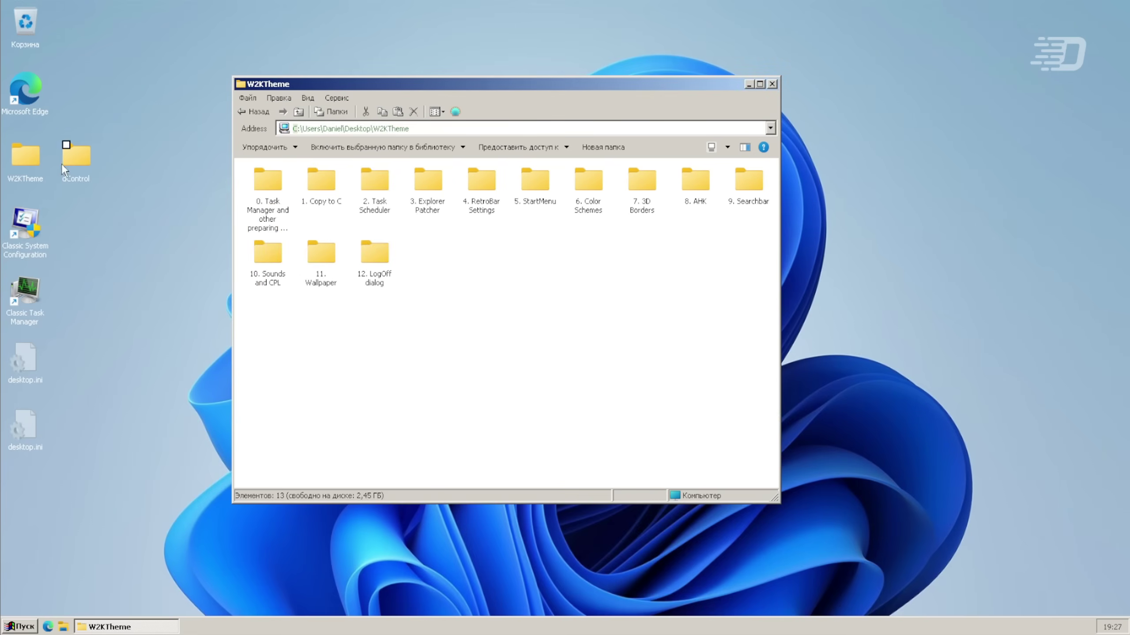
Step: Open This PC in a new window, remove the grouping of its items and display them as larger icons
key("super+e")
right_click(497, 304)
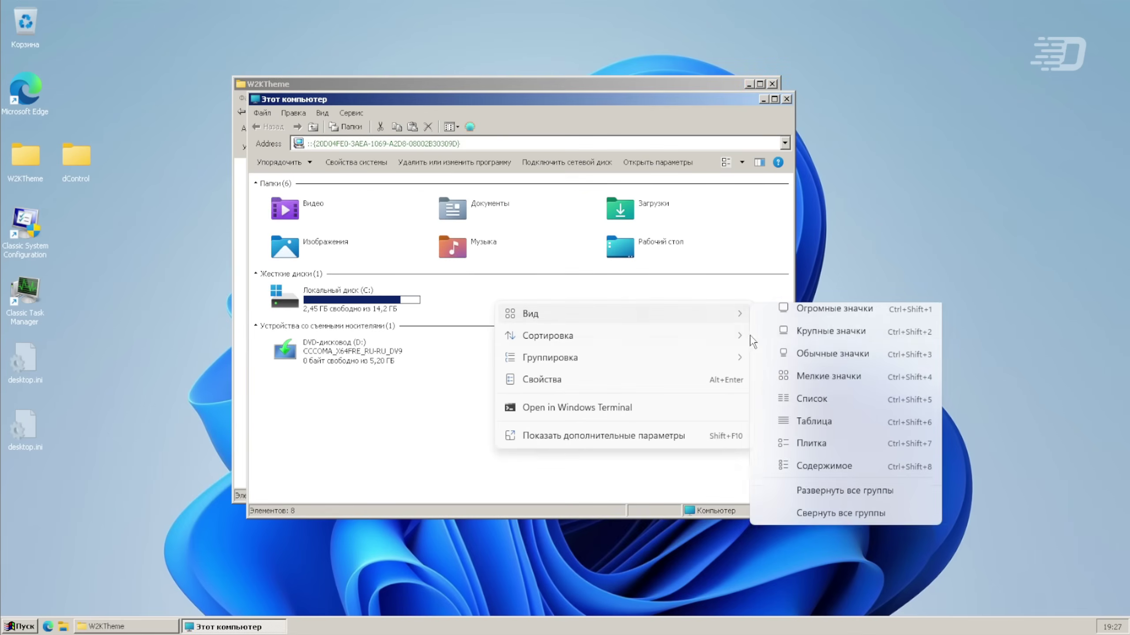
mouse_move(729, 335)
mouse_move(637, 356)
left_click(789, 446)
right_click(469, 295)
mouse_move(716, 307)
left_click(774, 320)
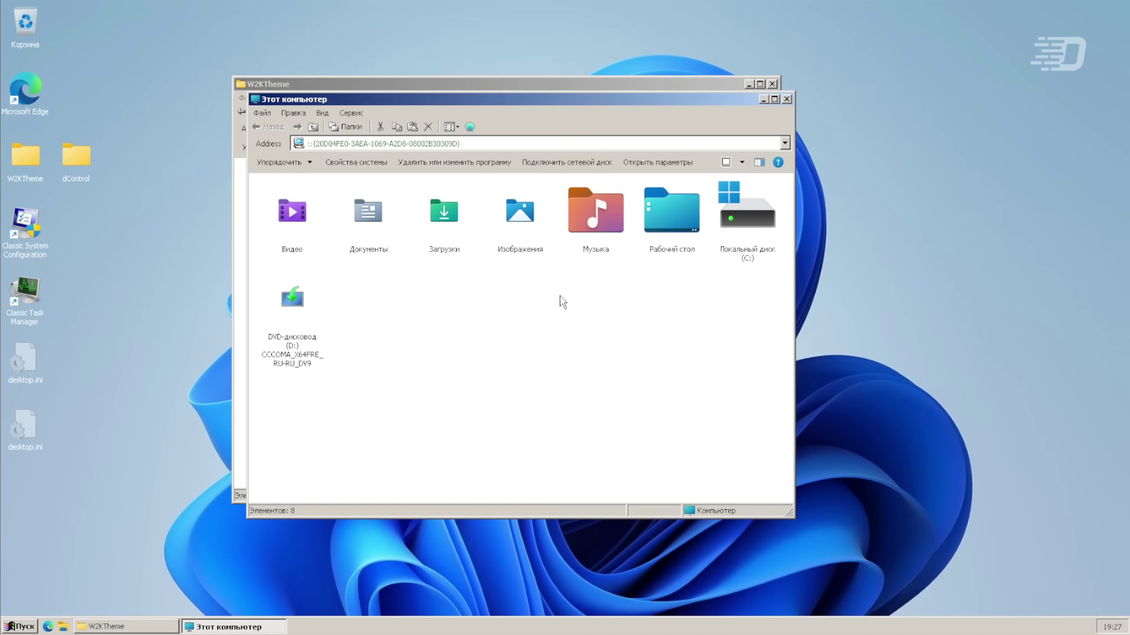
Step: Reduce the icon size in This PC and open Local Disk (C:)
right_click(461, 296)
left_click(545, 308)
left_click(455, 127)
left_click(492, 244)
left_click(506, 123)
double_click(600, 196)
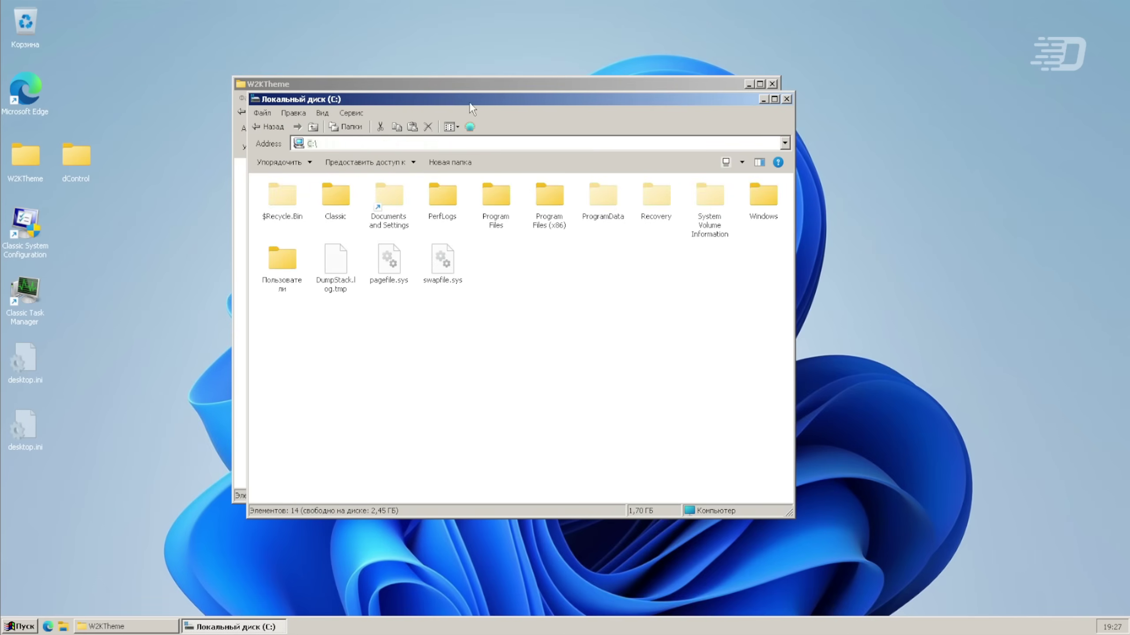
Step: Reposition the overlapping Explorer windows and close the Local Disk (C:) window
left_click_drag(468, 103, 316, 147)
left_click_drag(455, 88, 691, 120)
left_click_drag(690, 121, 725, 86)
left_click_drag(496, 142, 529, 135)
left_click(668, 135)
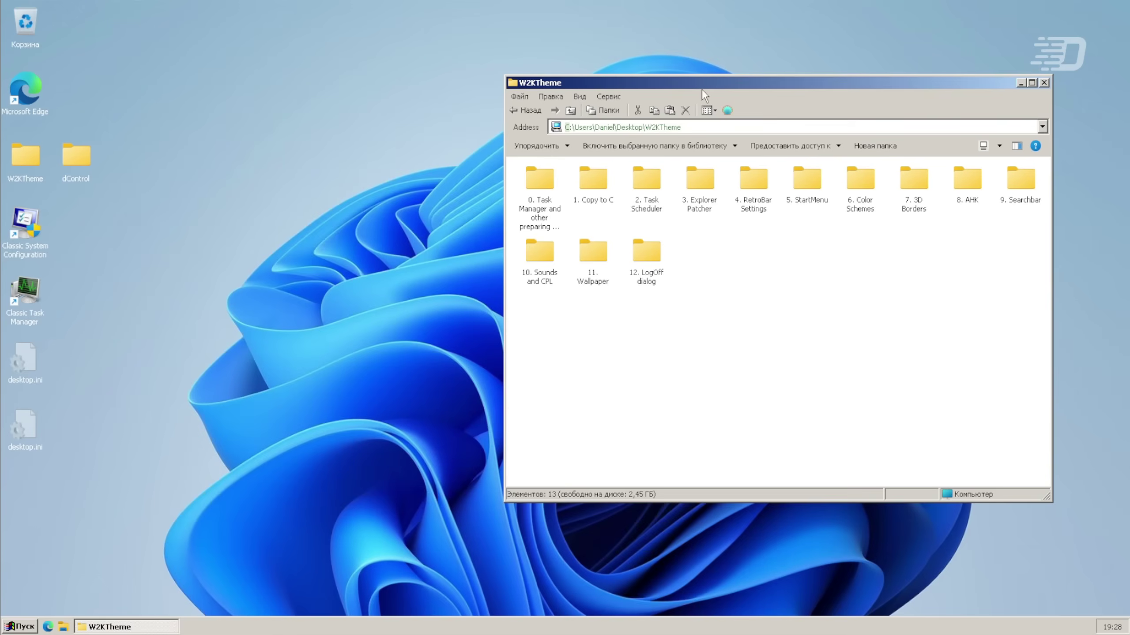
left_click_drag(705, 87, 332, 57)
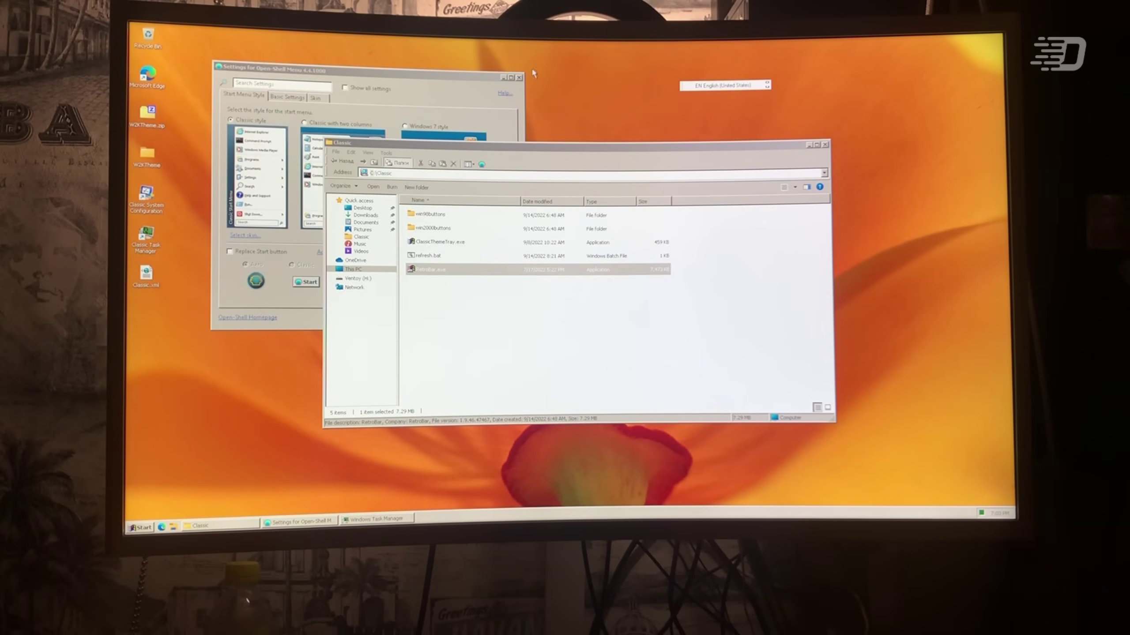
Step: Close the Open-Shell settings, the Classic folder window and Windows Task Manager to clear the desktop
left_click(518, 77)
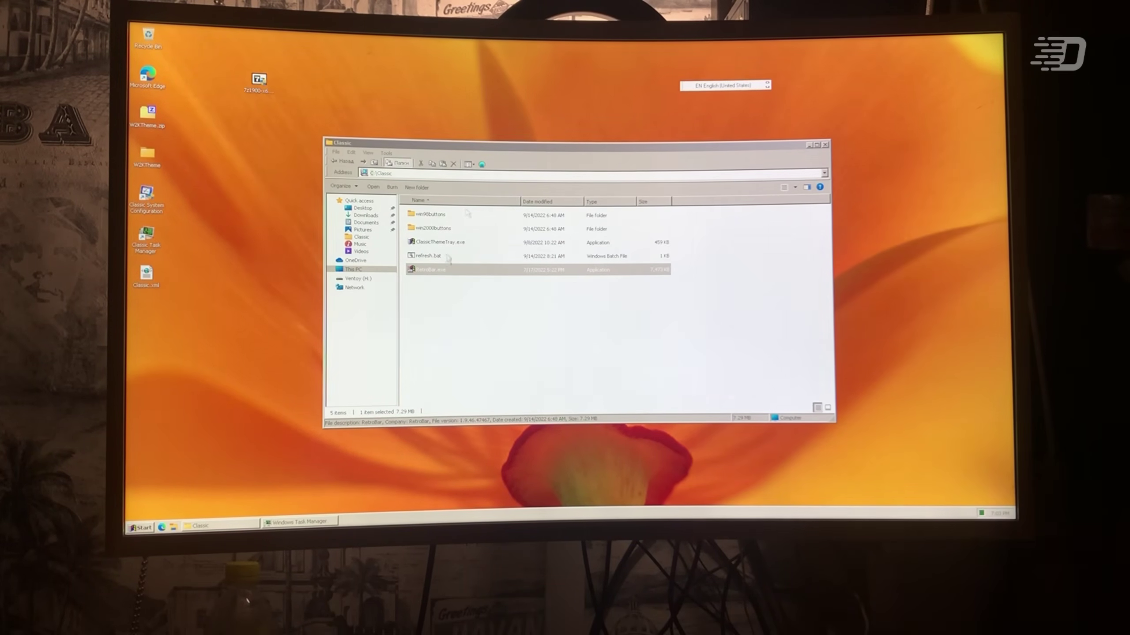
left_click(140, 527)
left_click(142, 531)
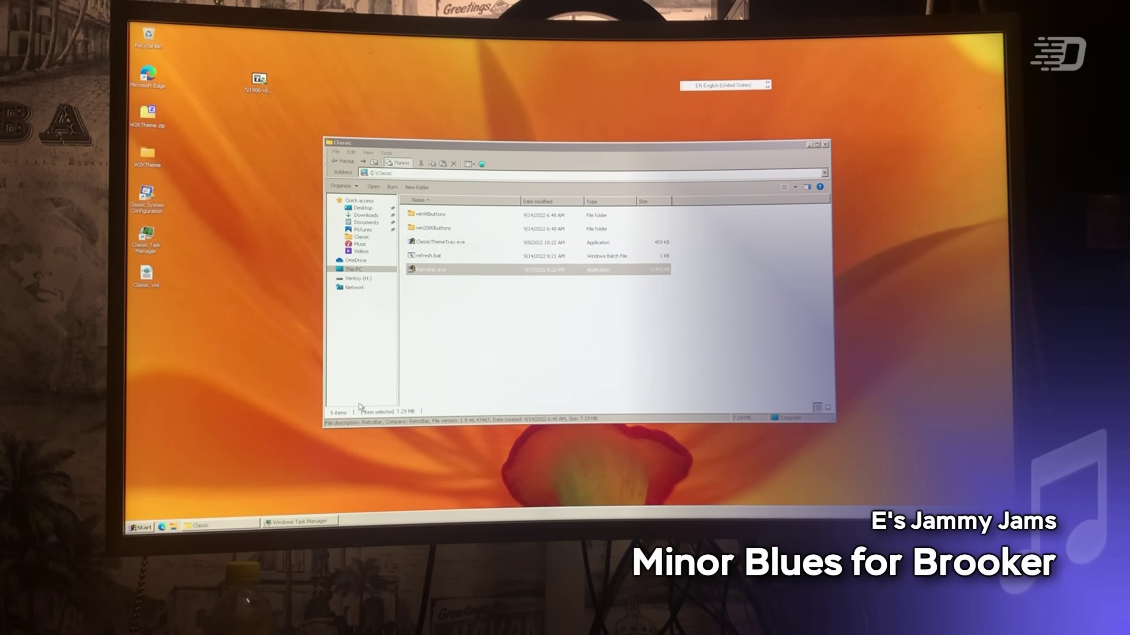
left_click(825, 146)
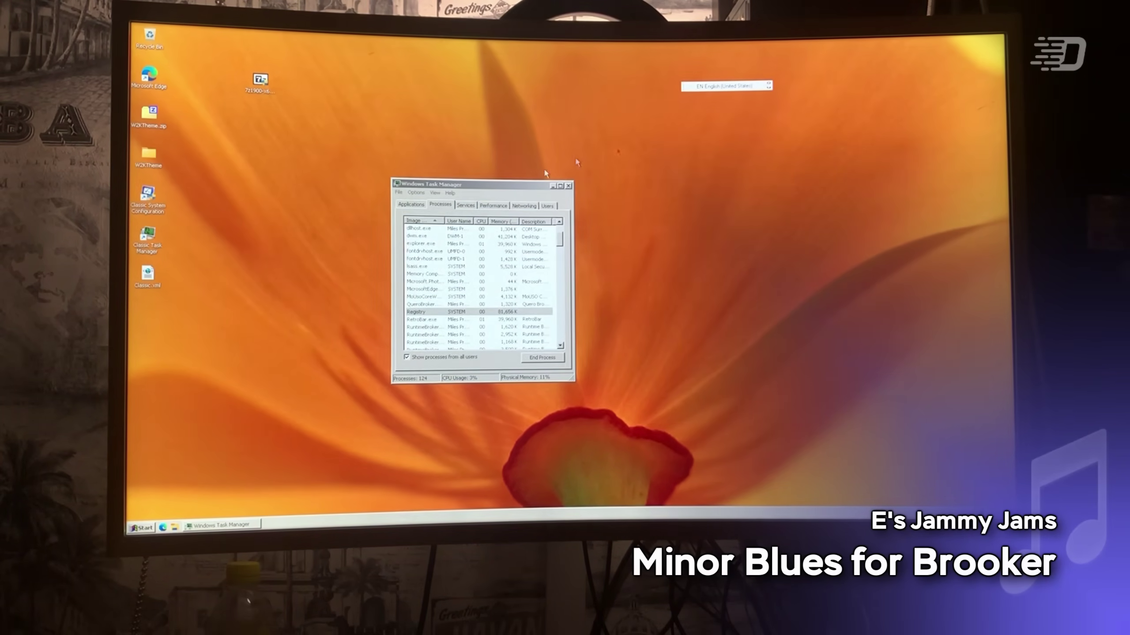
left_click(558, 183)
left_click(999, 38)
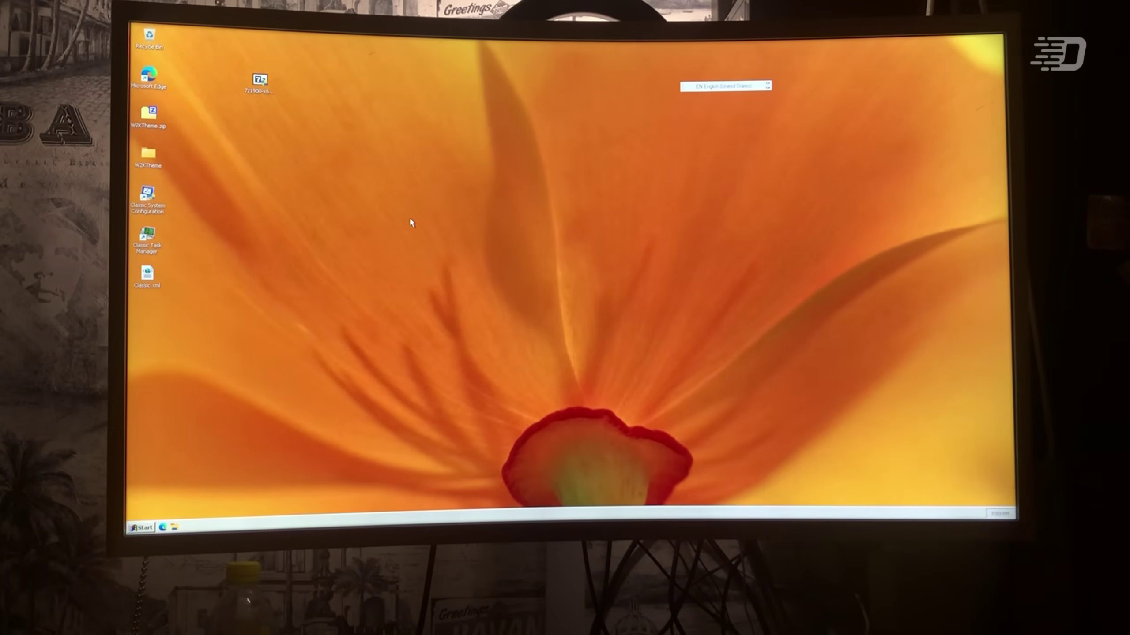
Step: Launch Windows PowerShell from the installed programs list
left_click_drag(409, 217, 307, 241)
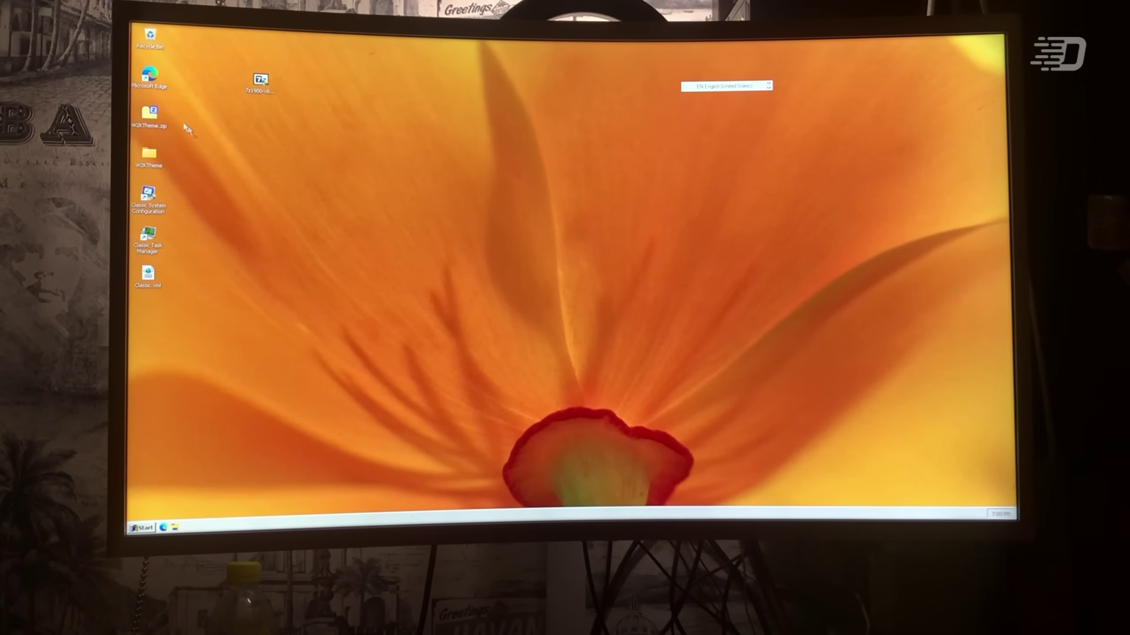
left_click(138, 528)
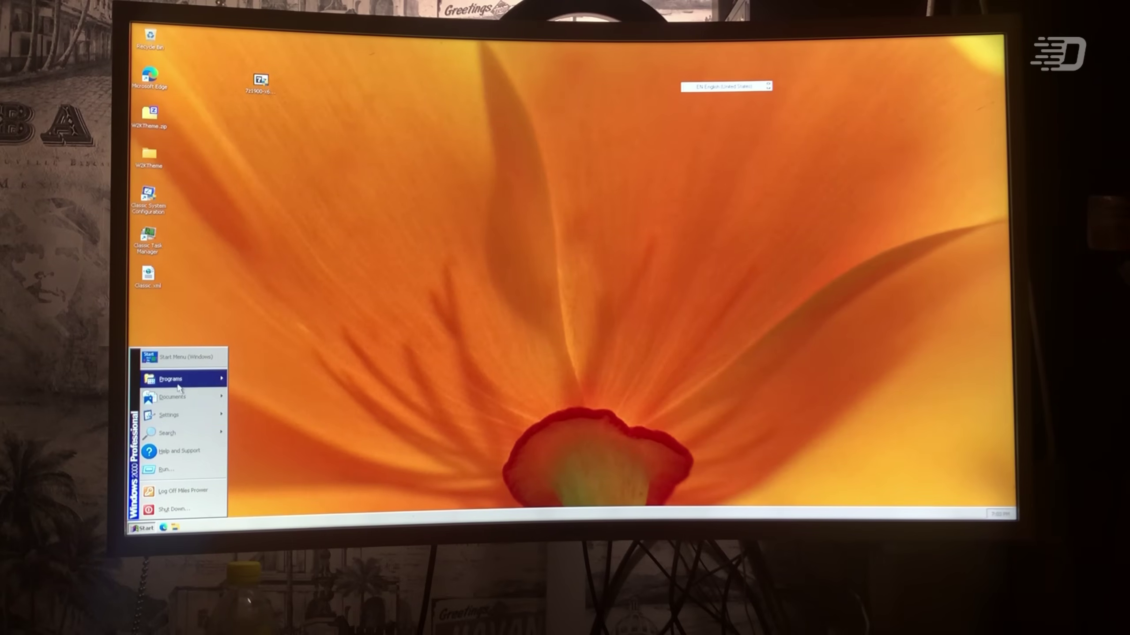
mouse_move(186, 379)
mouse_move(300, 310)
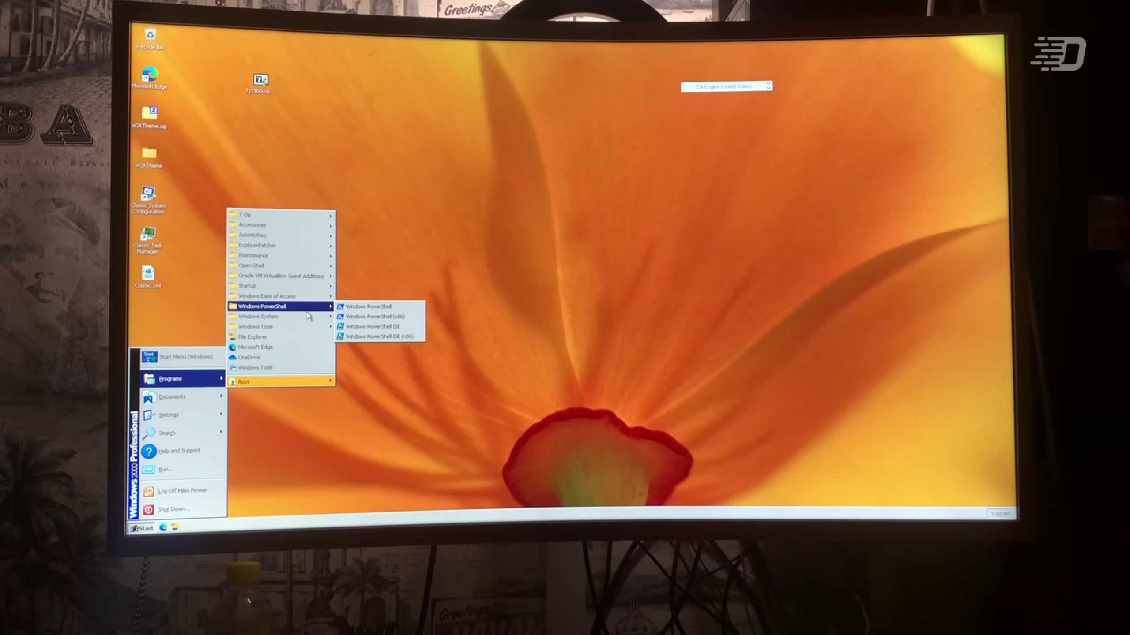
left_click(358, 305)
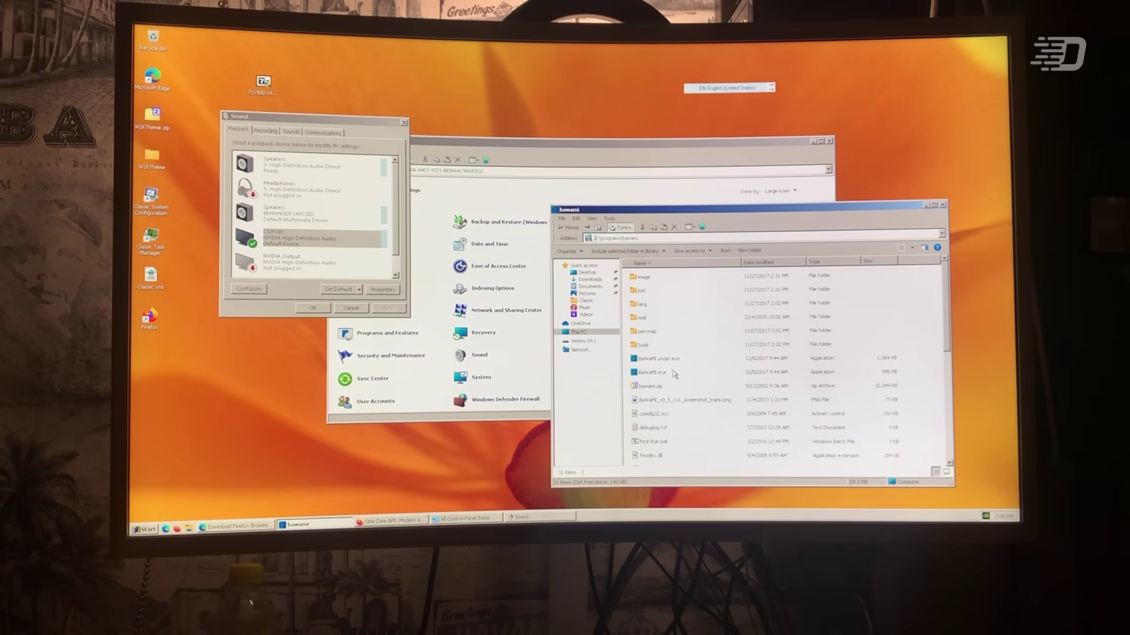
Step: Run BaWaMI.exe from the bawami folder as administrator and approve the elevation request
left_click(673, 373)
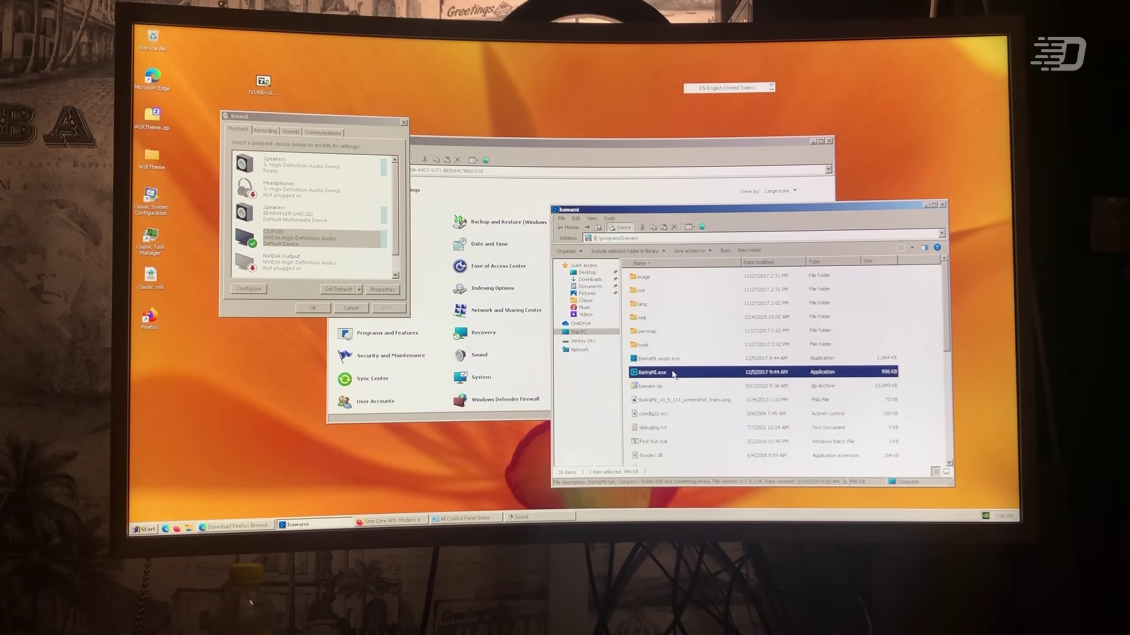
right_click(674, 372)
left_click(718, 416)
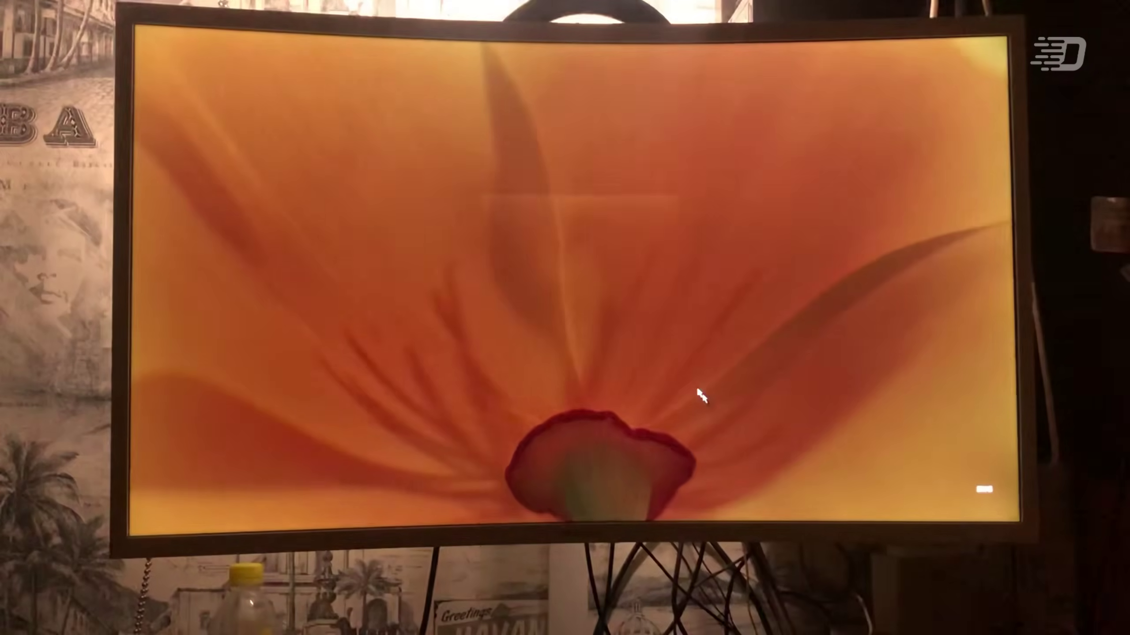
left_click(625, 346)
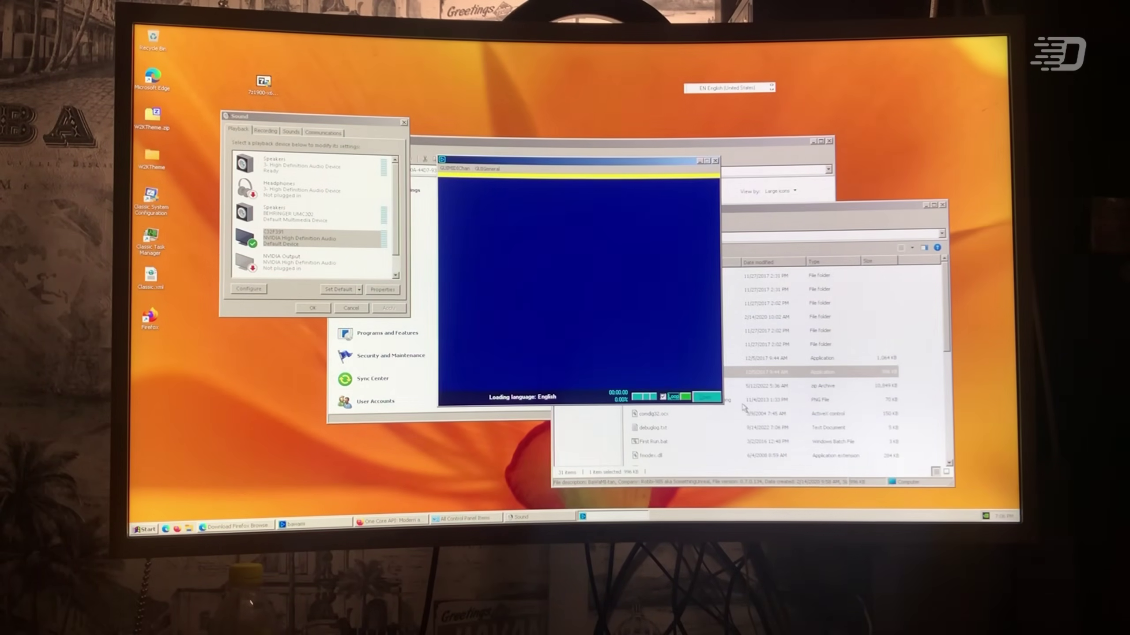
Step: Check the recording and sound scheme settings in the Sound dialog and open the C32F391 playback device's properties
left_click(266, 130)
left_click(291, 132)
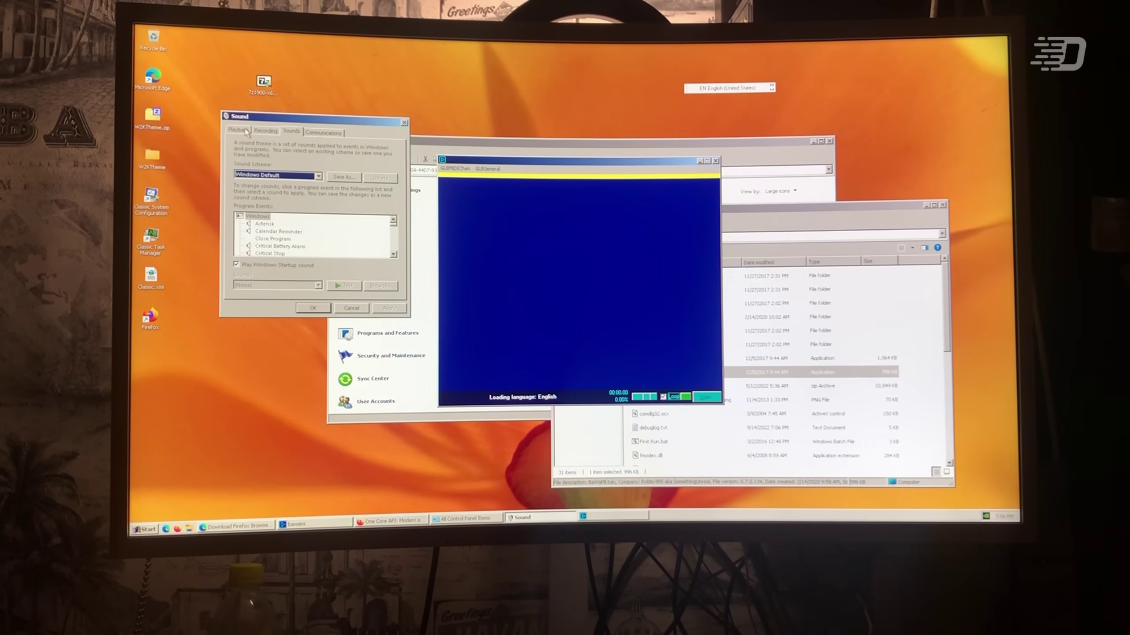
left_click(238, 129)
double_click(314, 244)
Step: Look through the C32F391 device's property pages and lower its output level substantially
left_click(318, 173)
left_click(290, 162)
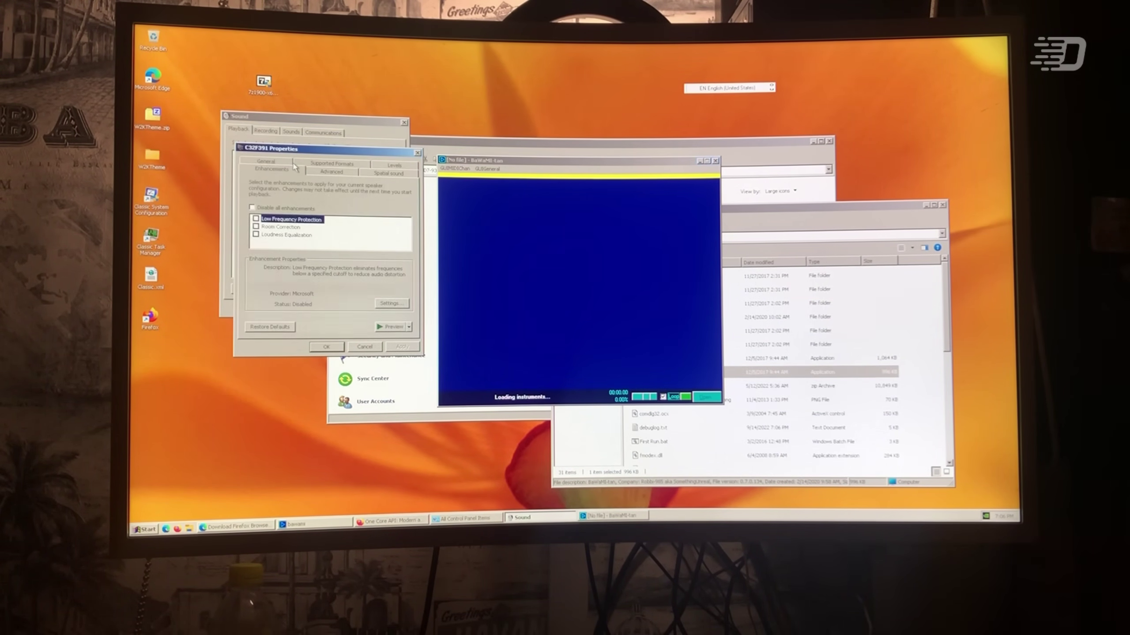
left_click(334, 172)
left_click(383, 172)
left_click(388, 165)
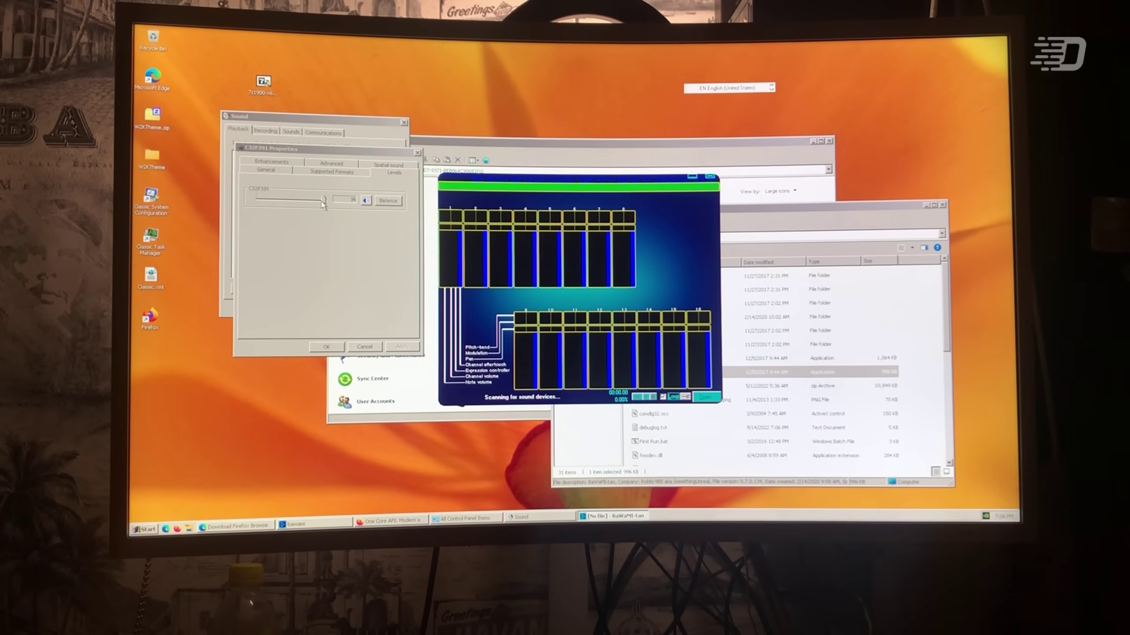
left_click_drag(322, 201, 270, 200)
Step: Open BaWaMI's MIDI file chooser and copy the bawami folder's path from its Explorer window
left_click(691, 277)
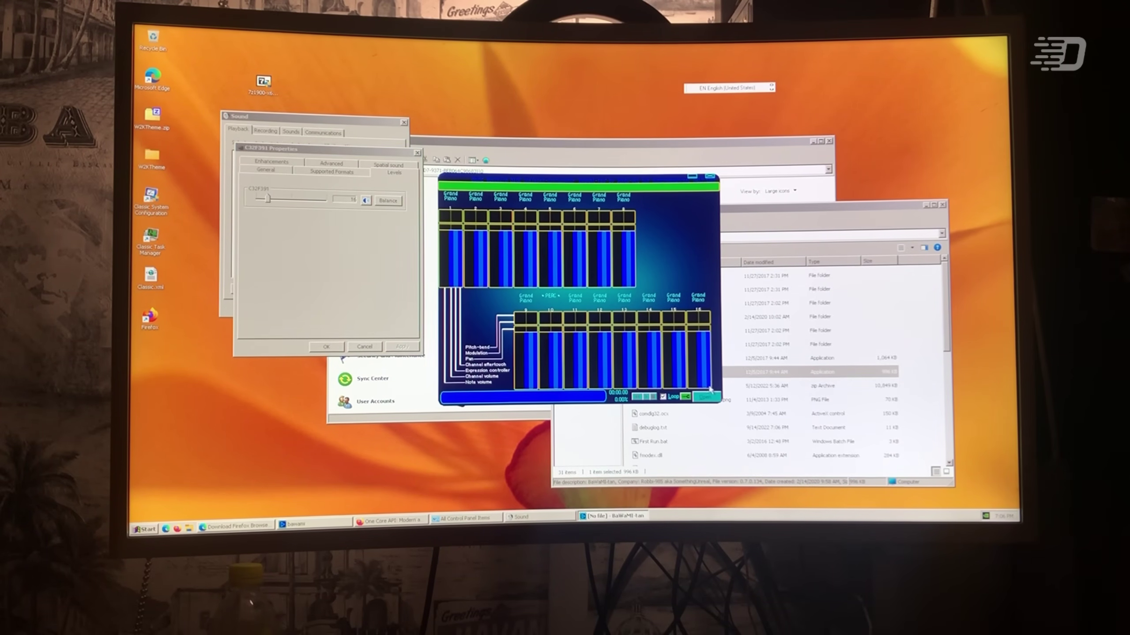
left_click(708, 396)
left_click_drag(533, 161, 432, 159)
left_click(837, 241)
right_click(837, 242)
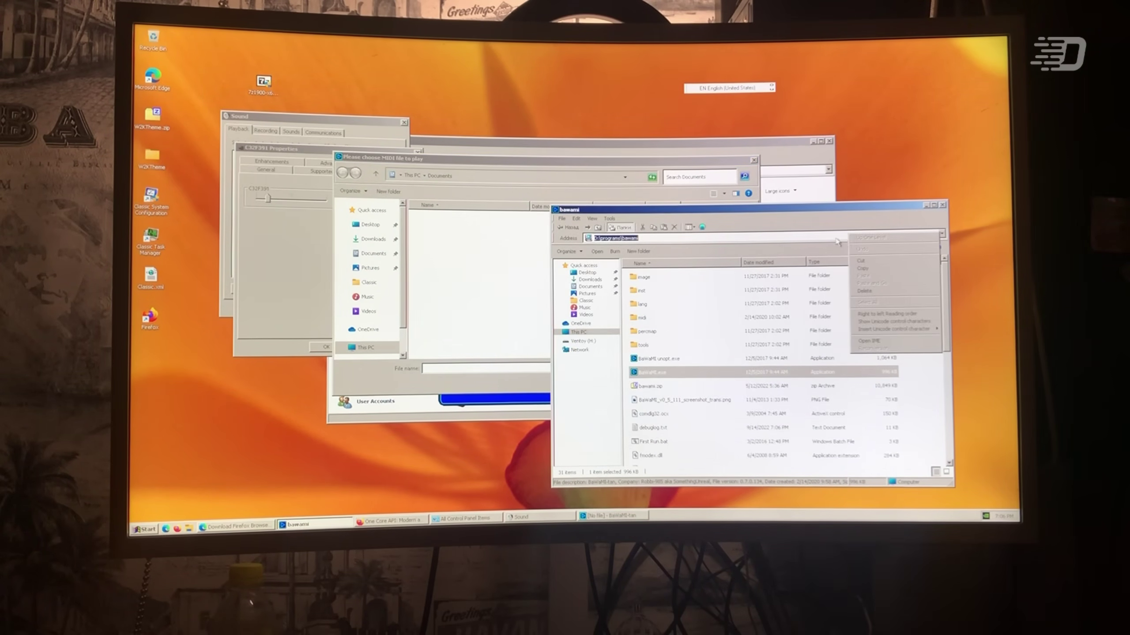
left_click(864, 269)
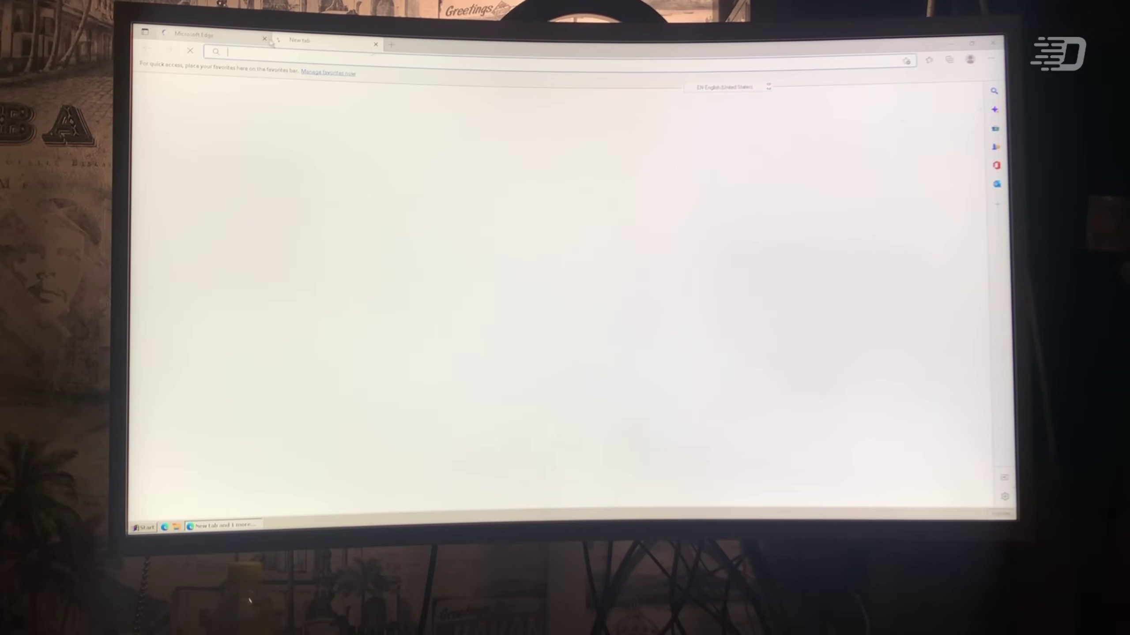
left_click_drag(395, 30, 532, 56)
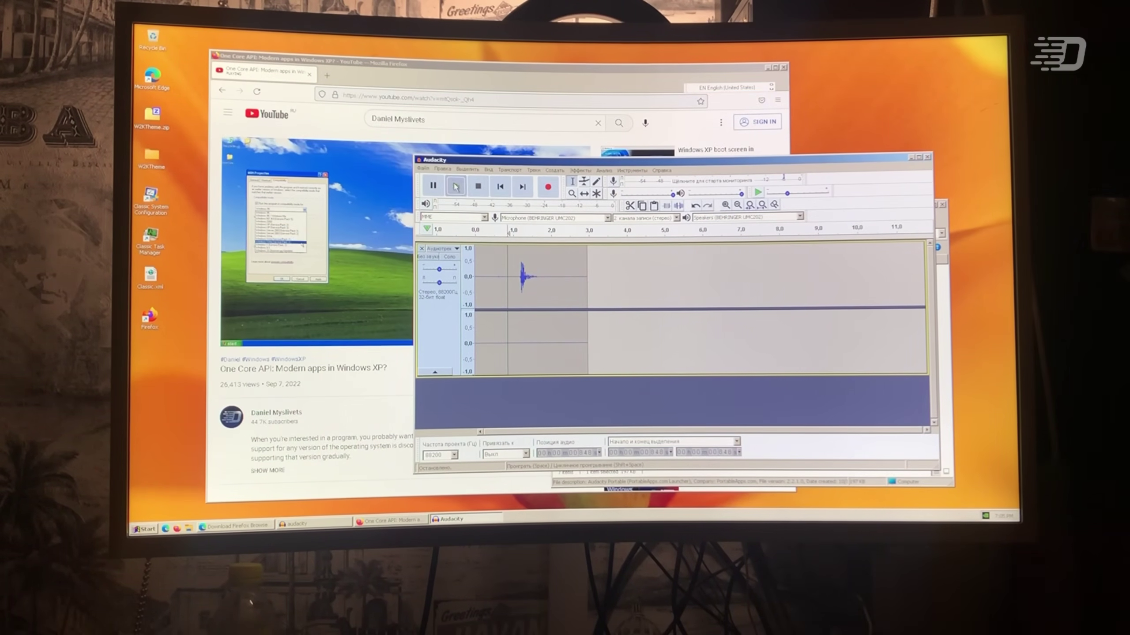
Step: Switch Audacity's playback device to C32F391 (NVIDIA High Definition) and test the recorded clip's playback
key("space")
left_click(477, 187)
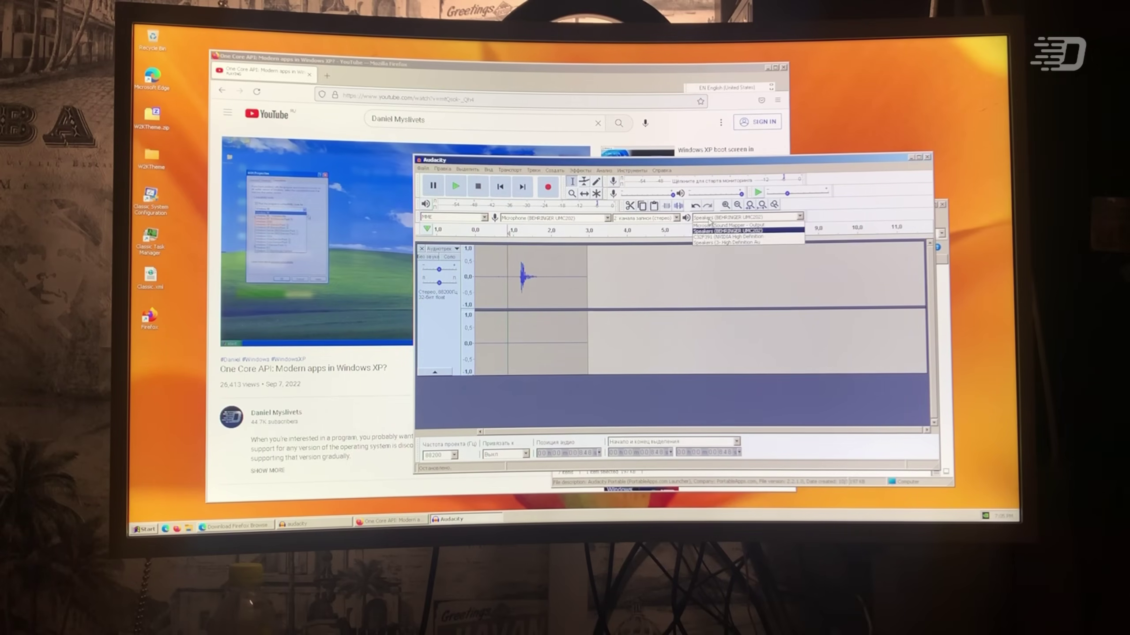
left_click(734, 217)
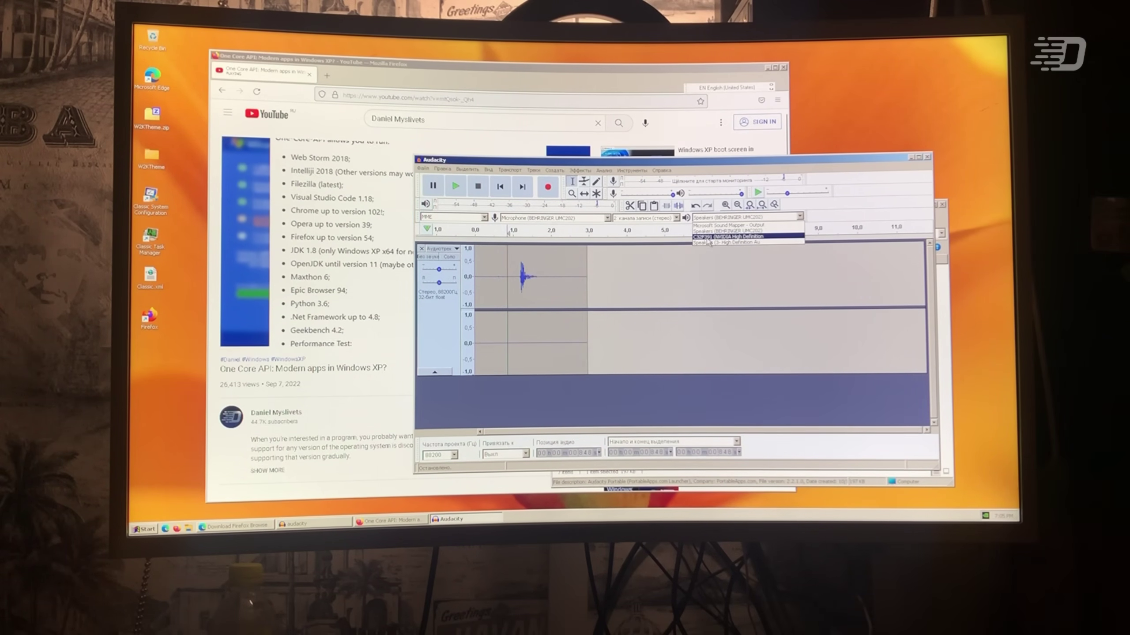
left_click(712, 237)
left_click(455, 186)
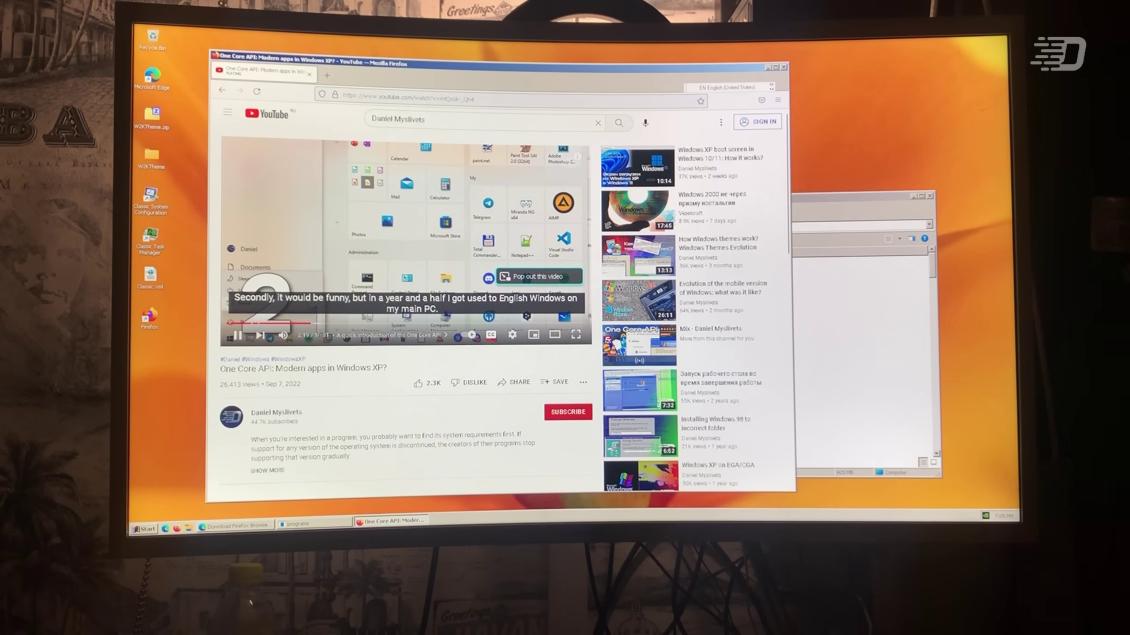
Step: Skip ahead in the One Core API video on YouTube, then pause and resume it
left_click(325, 323)
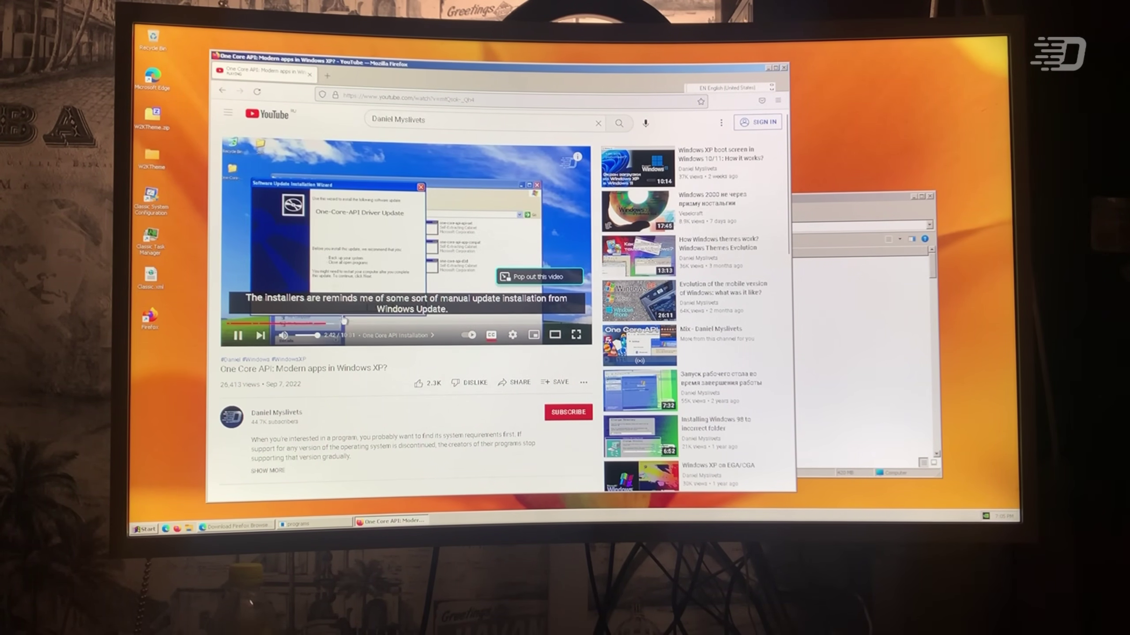
left_click(337, 323)
left_click(378, 267)
left_click(378, 267)
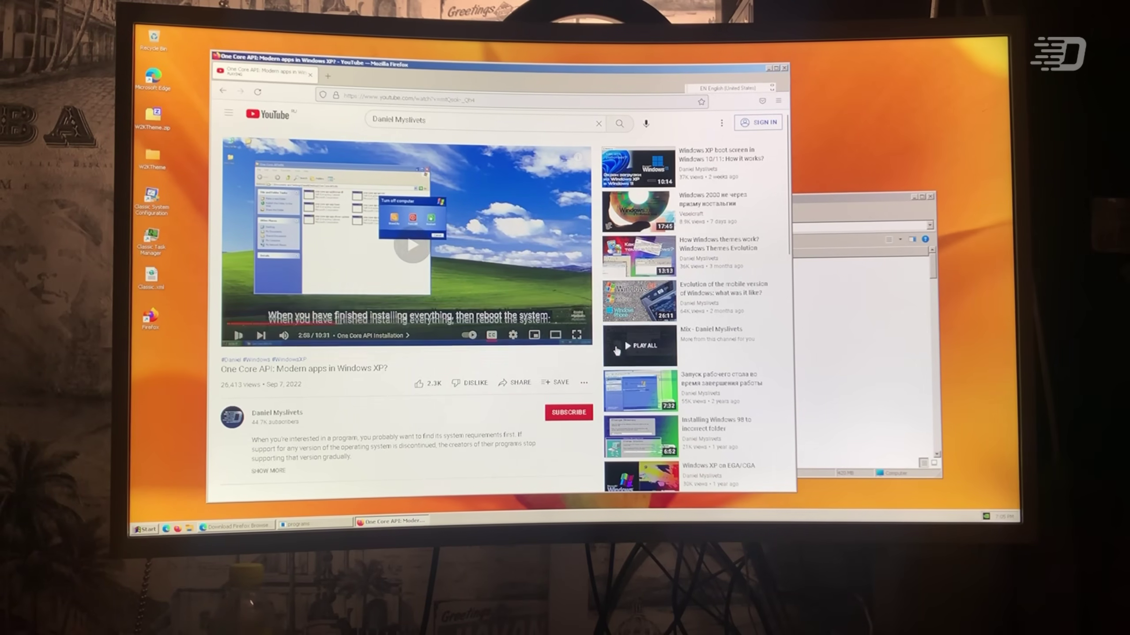
Step: Bring the programs folder window to the front, narrow it and move it away from the YouTube video
key("alt+Tab")
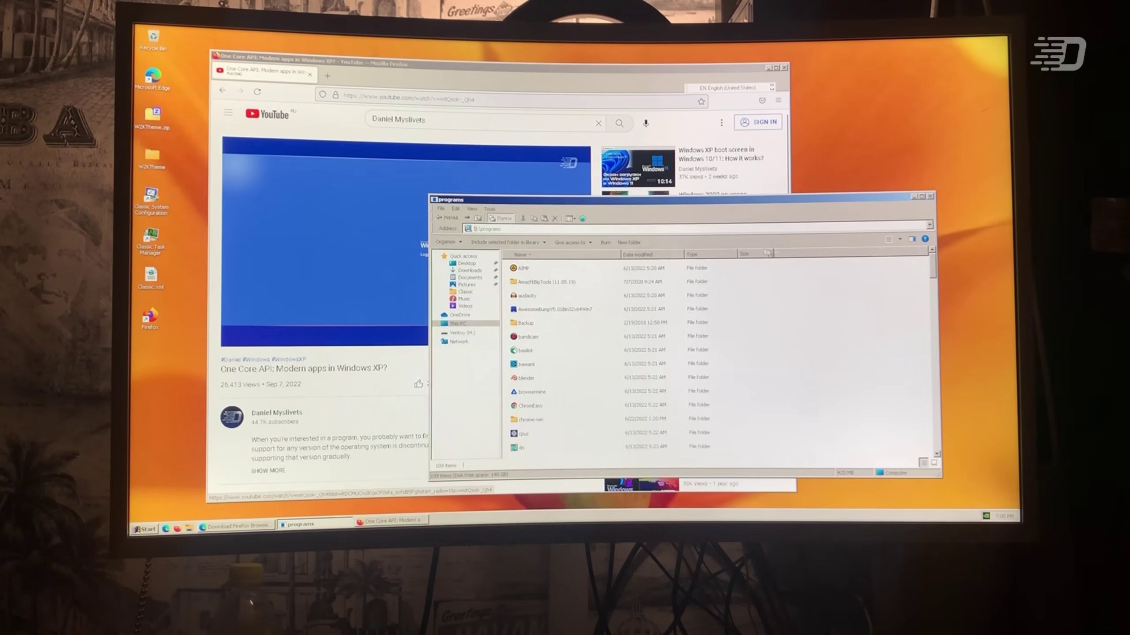
left_click_drag(937, 280, 819, 285)
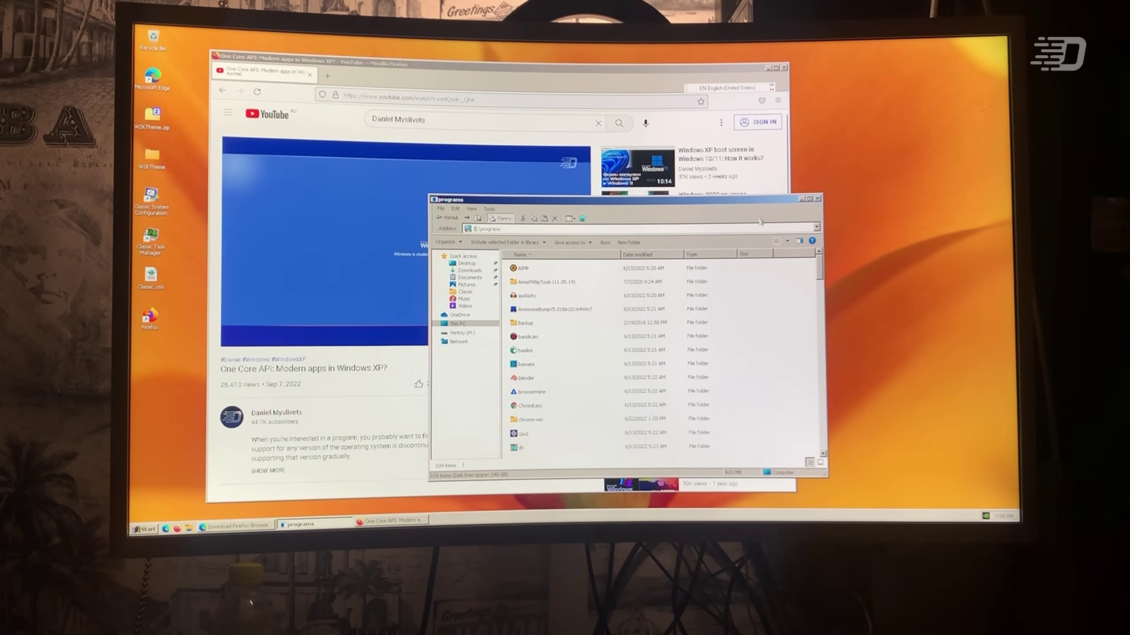
left_click_drag(676, 199, 799, 208)
scroll(700, 333, "down", 2)
scroll(693, 329, "up", 2)
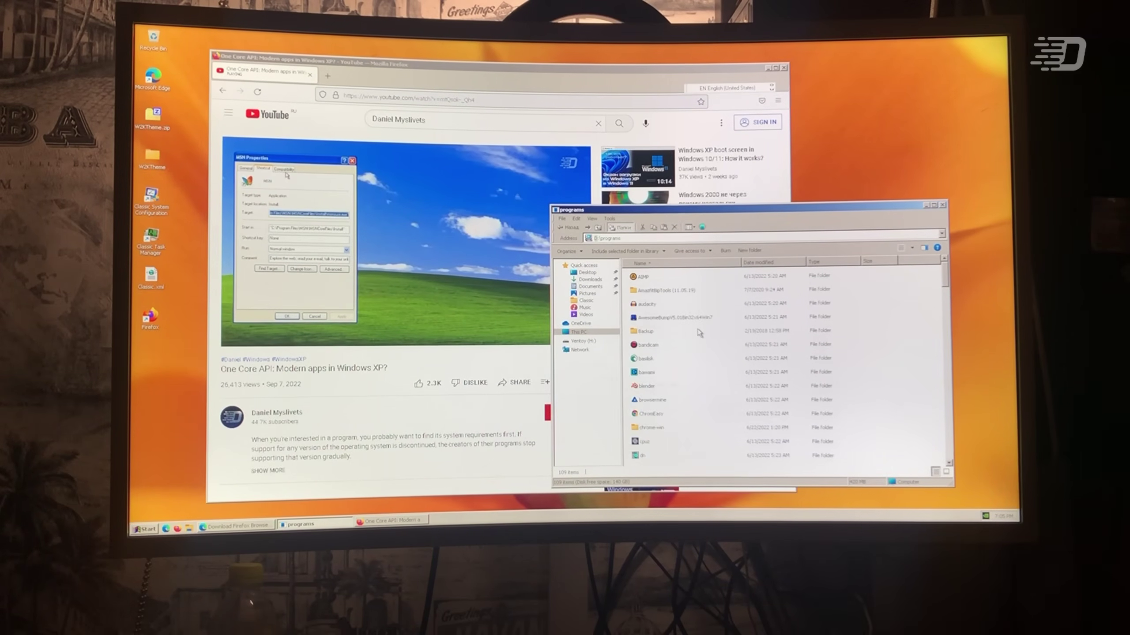
Step: Open the audacity folder inside programs and launch Audacity Portable
double_click(665, 307)
left_click(667, 330)
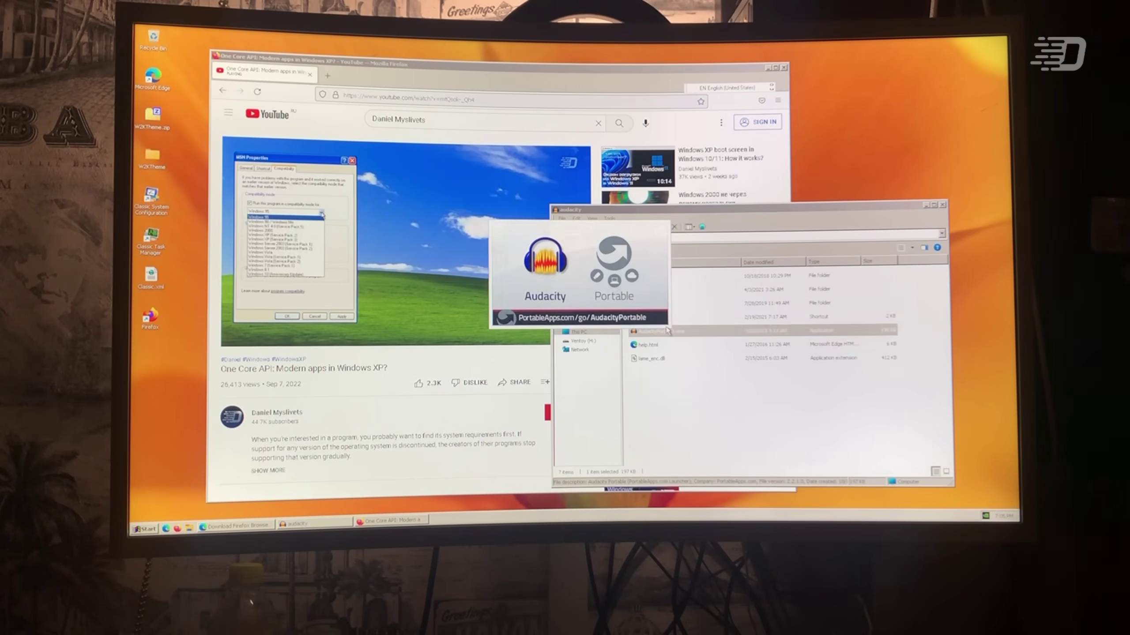
double_click(667, 330)
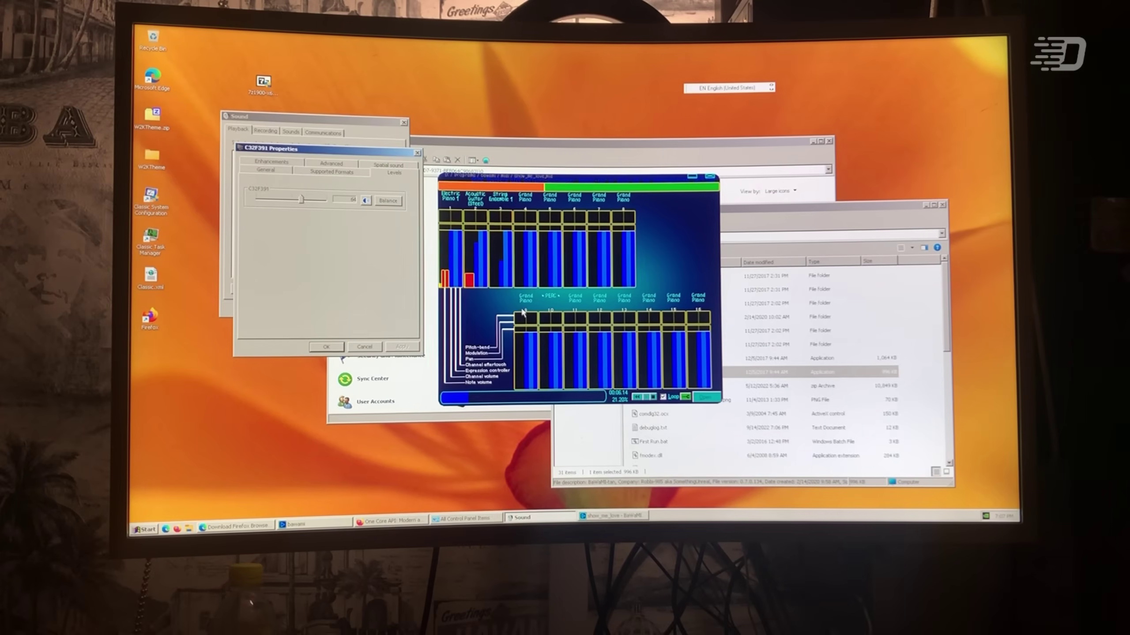
Step: Load another MIDI file into BaWaMI, lower the C32F391 output level and move the player aside
left_click(700, 398)
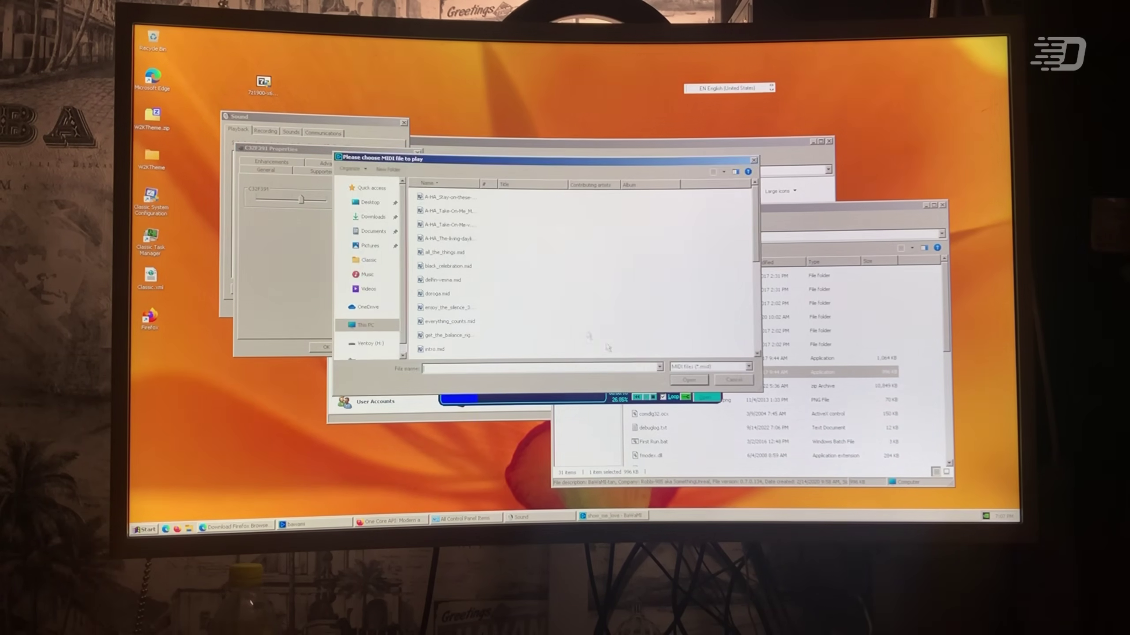
double_click(443, 242)
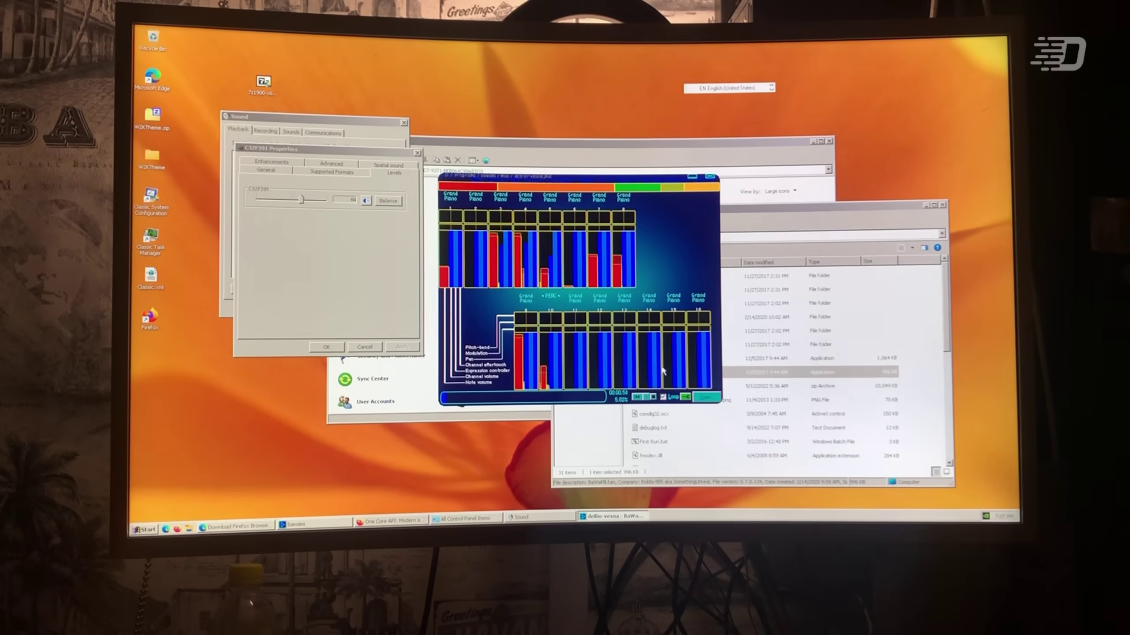
left_click_drag(302, 200, 276, 200)
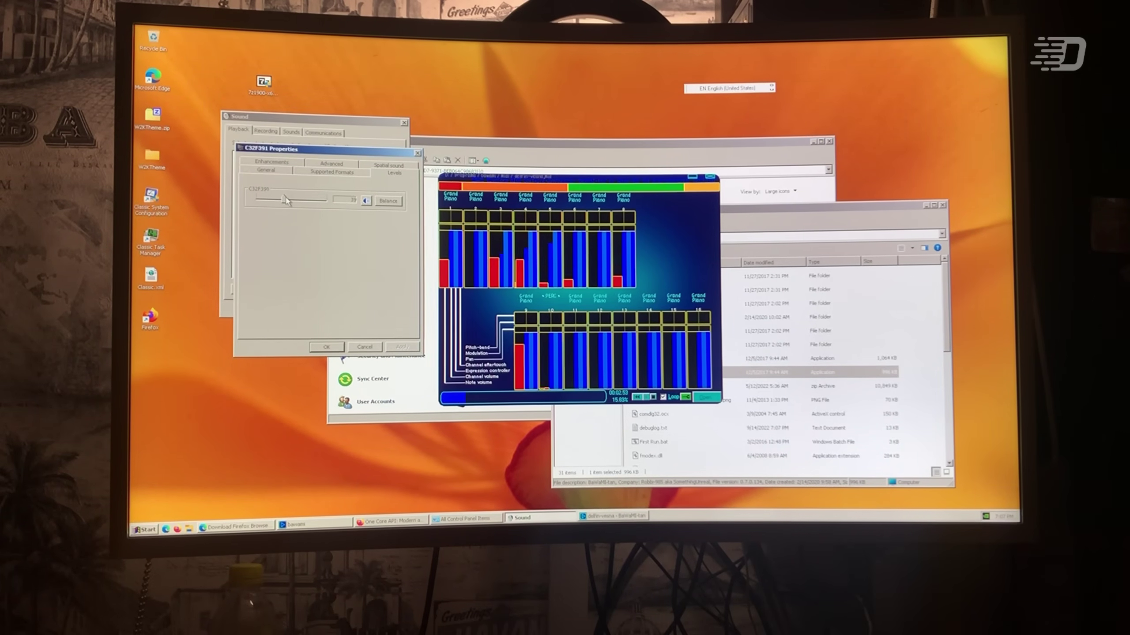
left_click(684, 361)
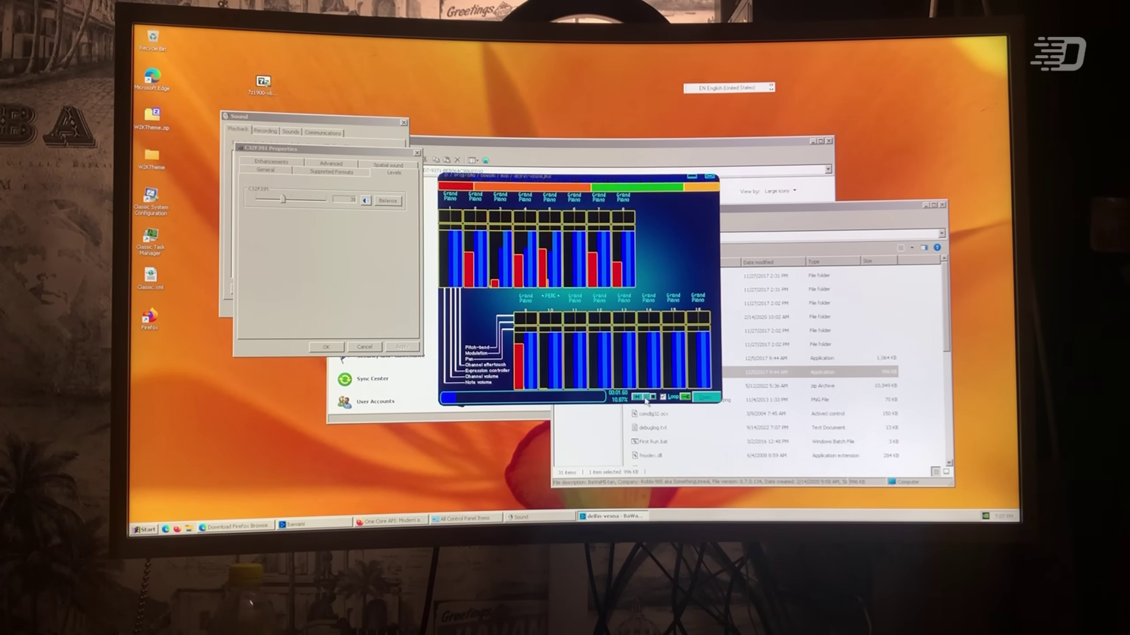
left_click_drag(664, 179, 606, 60)
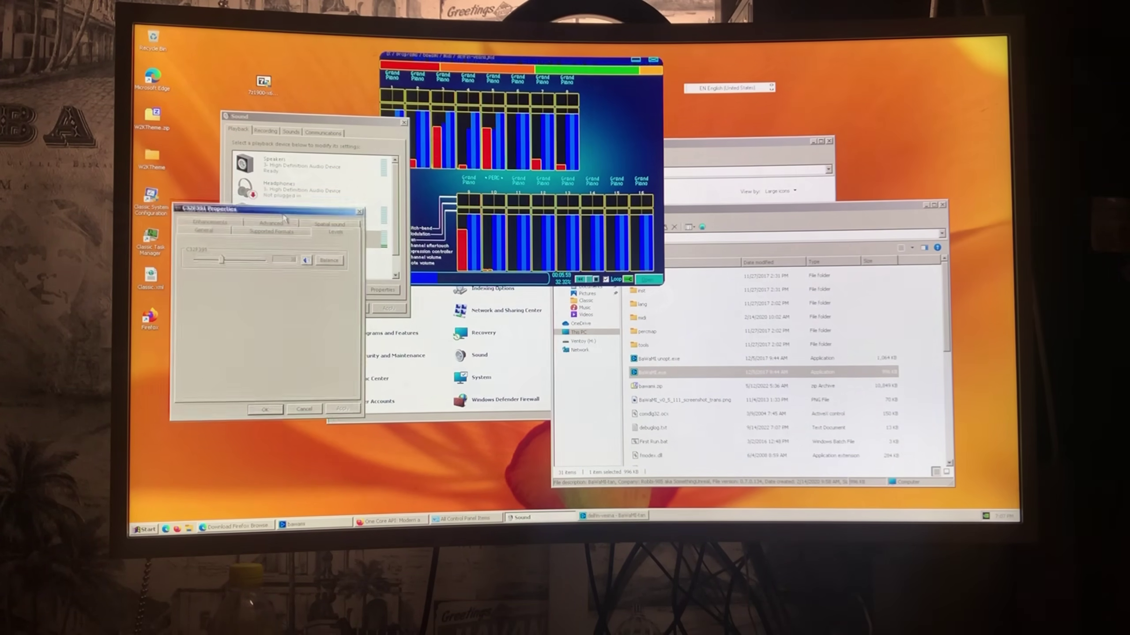